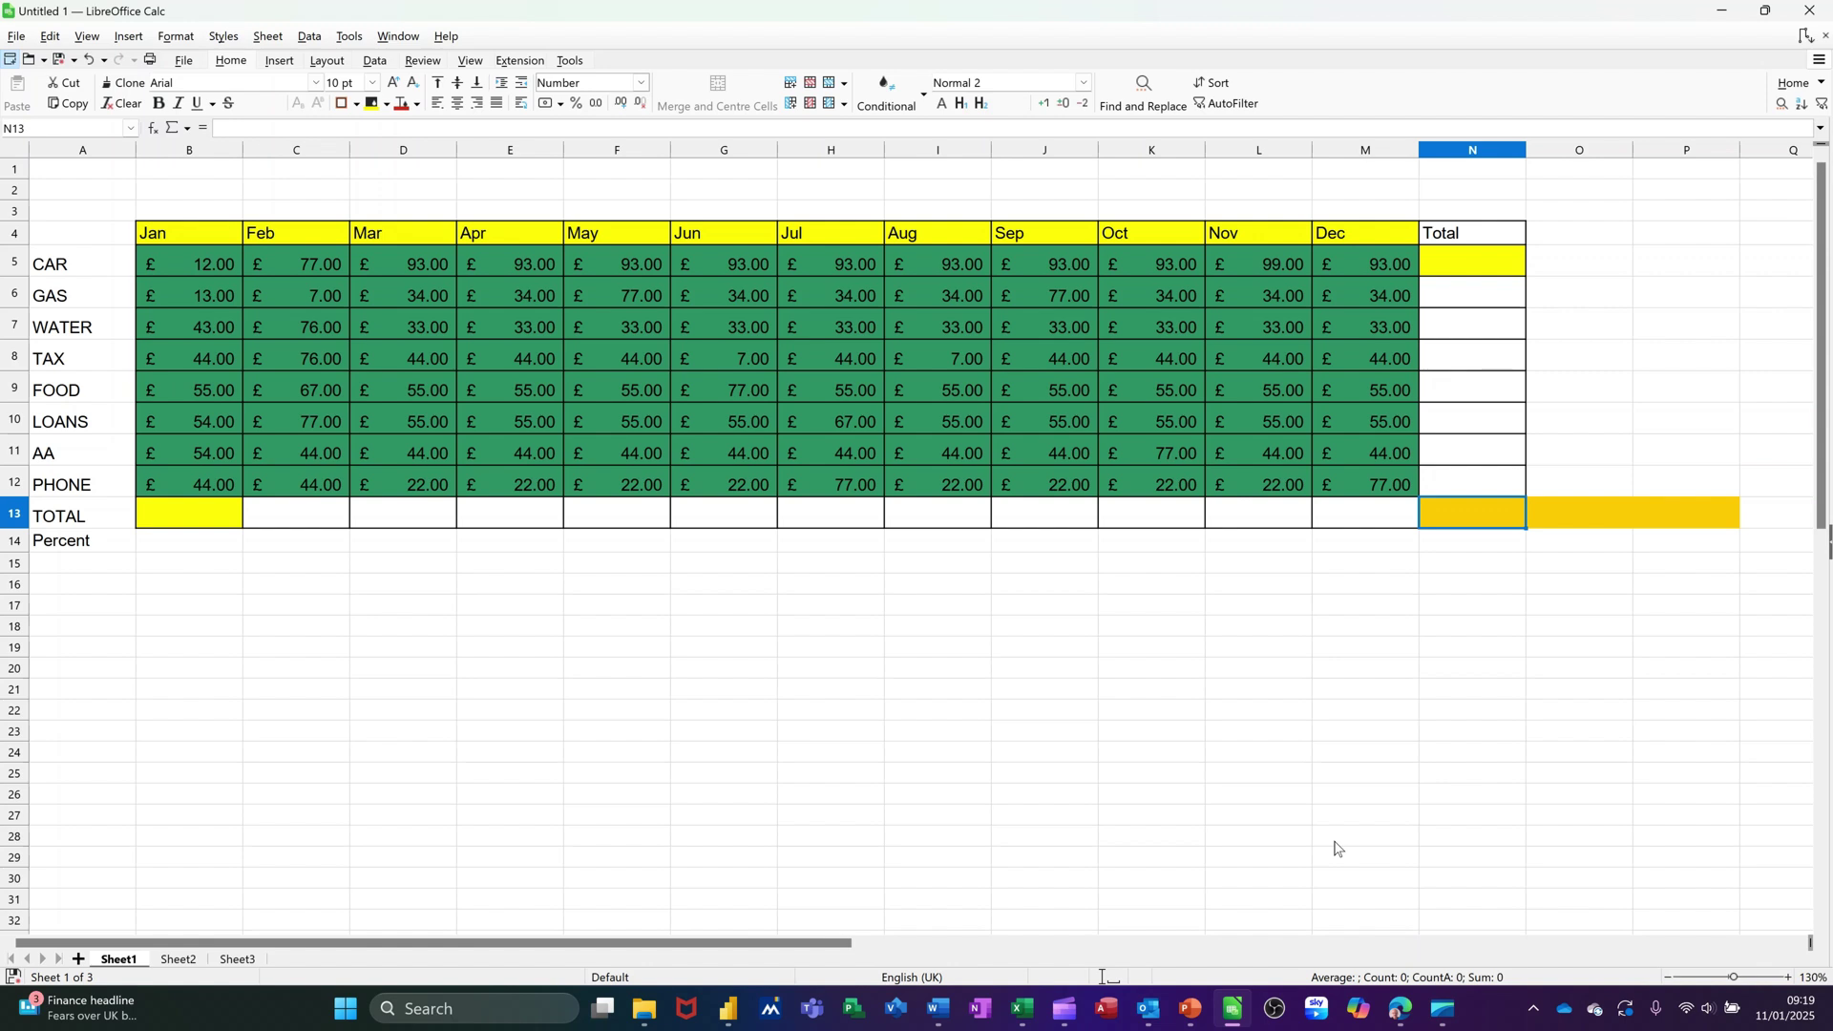
- AutoSum the budget range B5:N13 to fill the row and column totals, giving £4,782.00
left_click(197, 265)
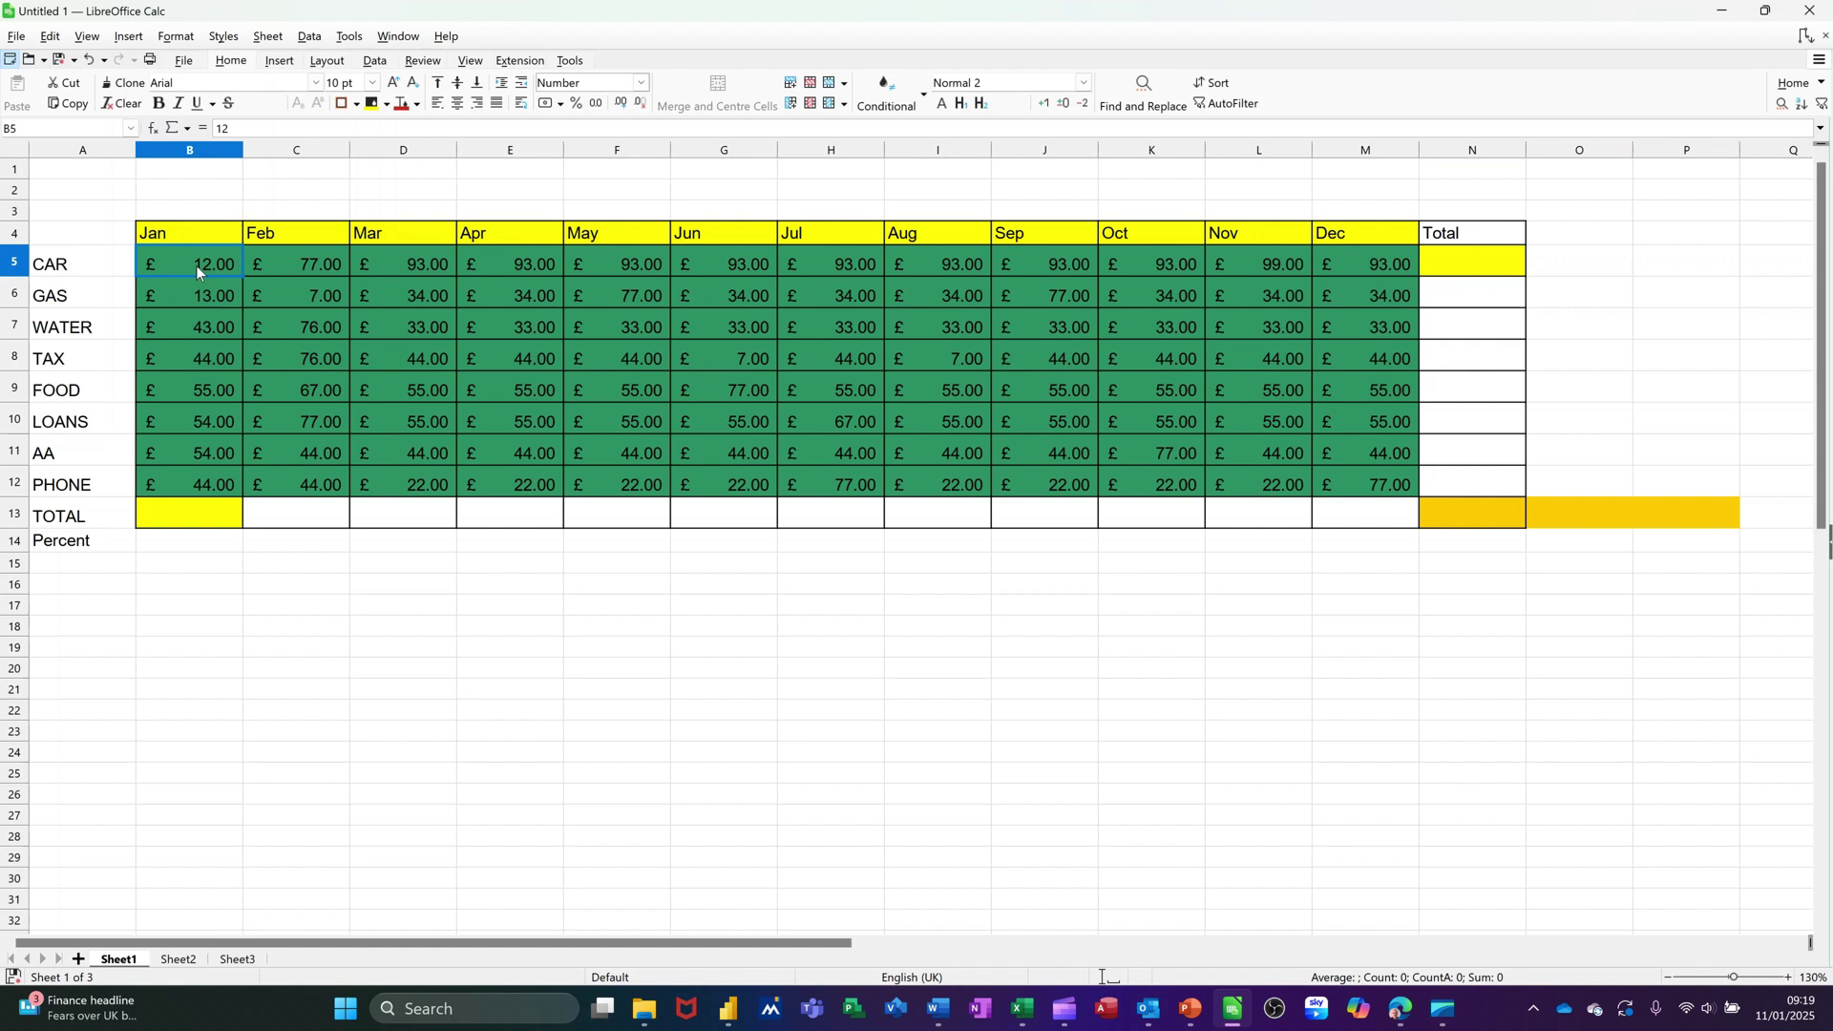
left_click_drag(188, 256, 1481, 516)
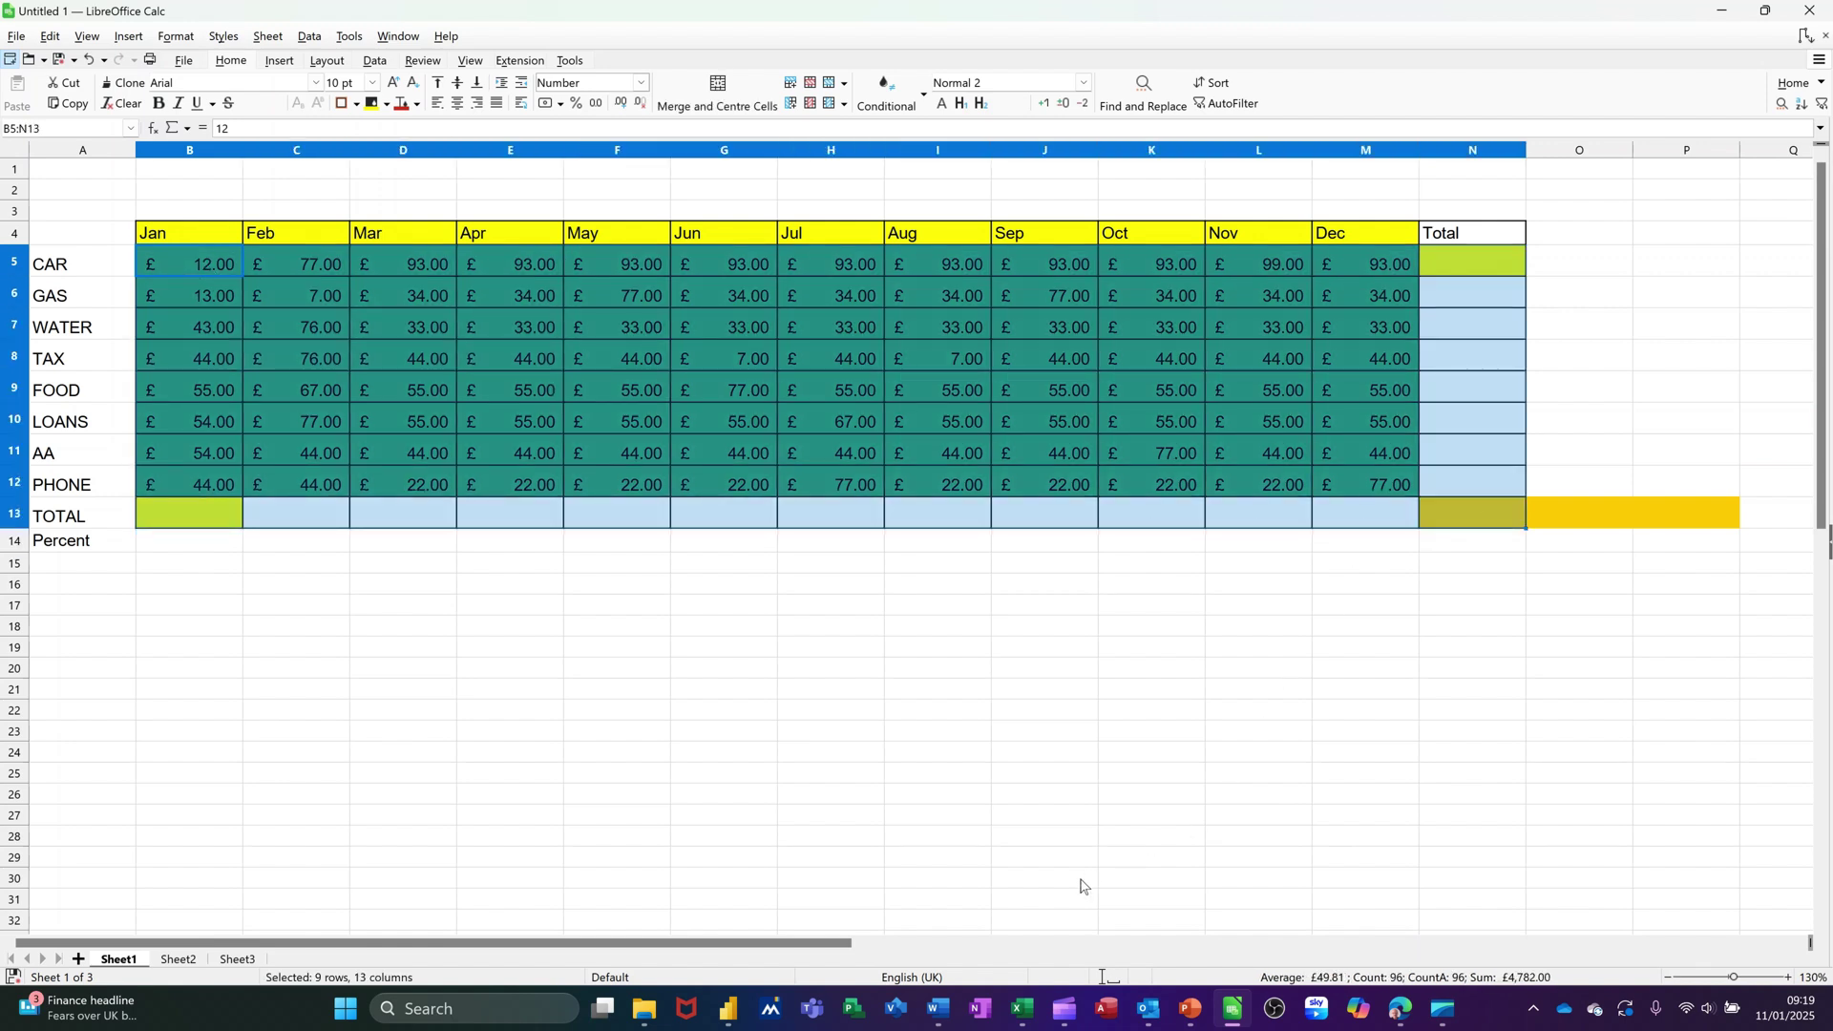
key("alt+equal")
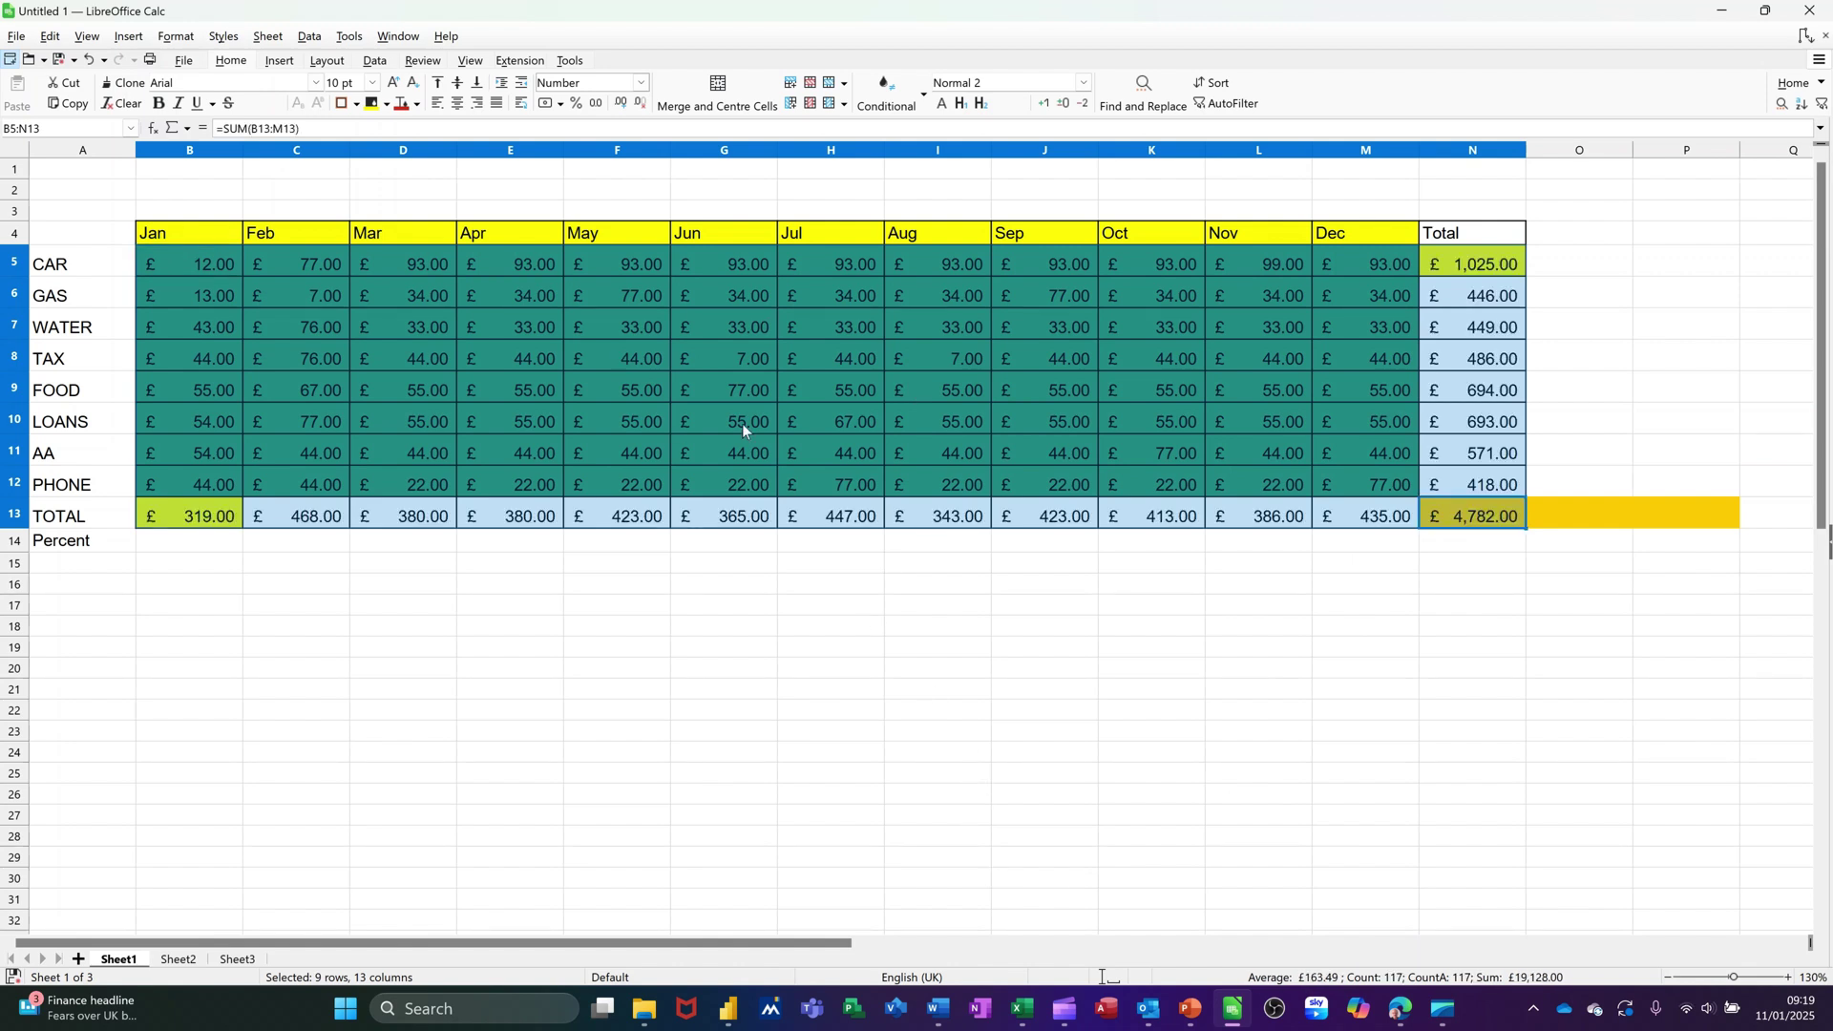
- Enter =B13/N13 in B14 as a percentage (6.67%) and copy it into Feb and Mar
left_click(194, 544)
key("ctrl+shift+5")
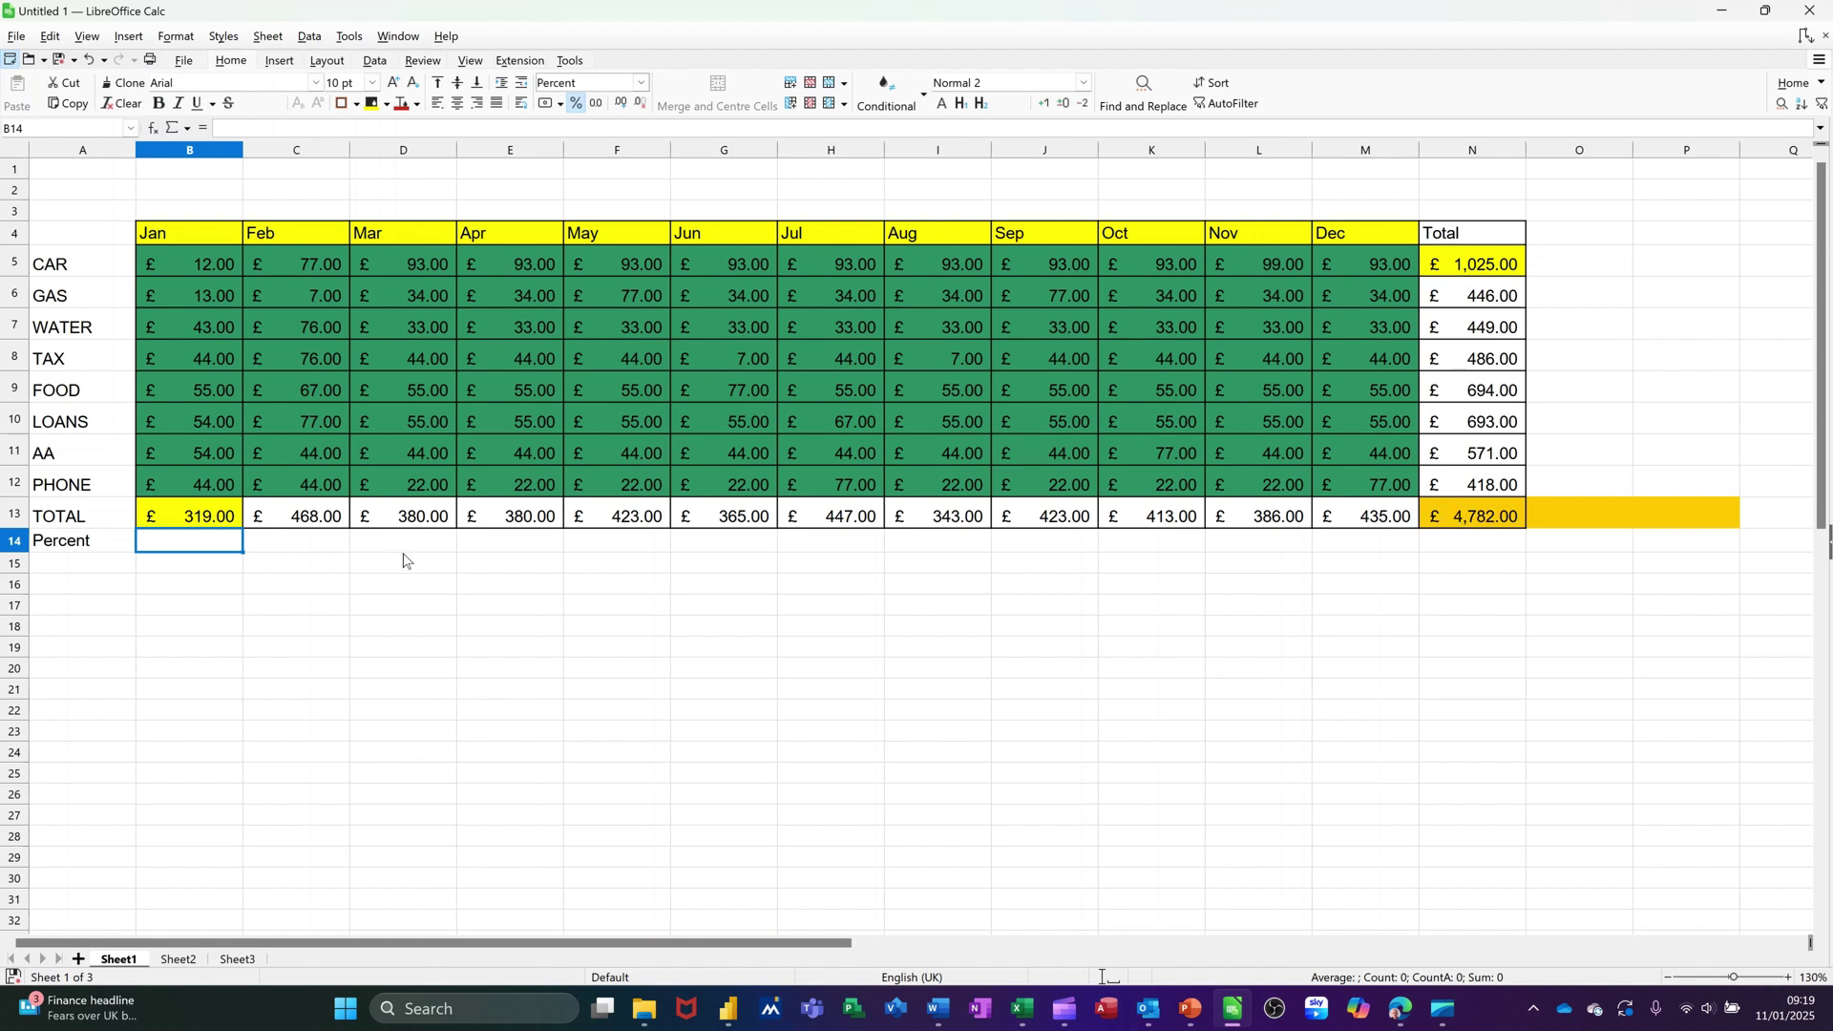
type("=")
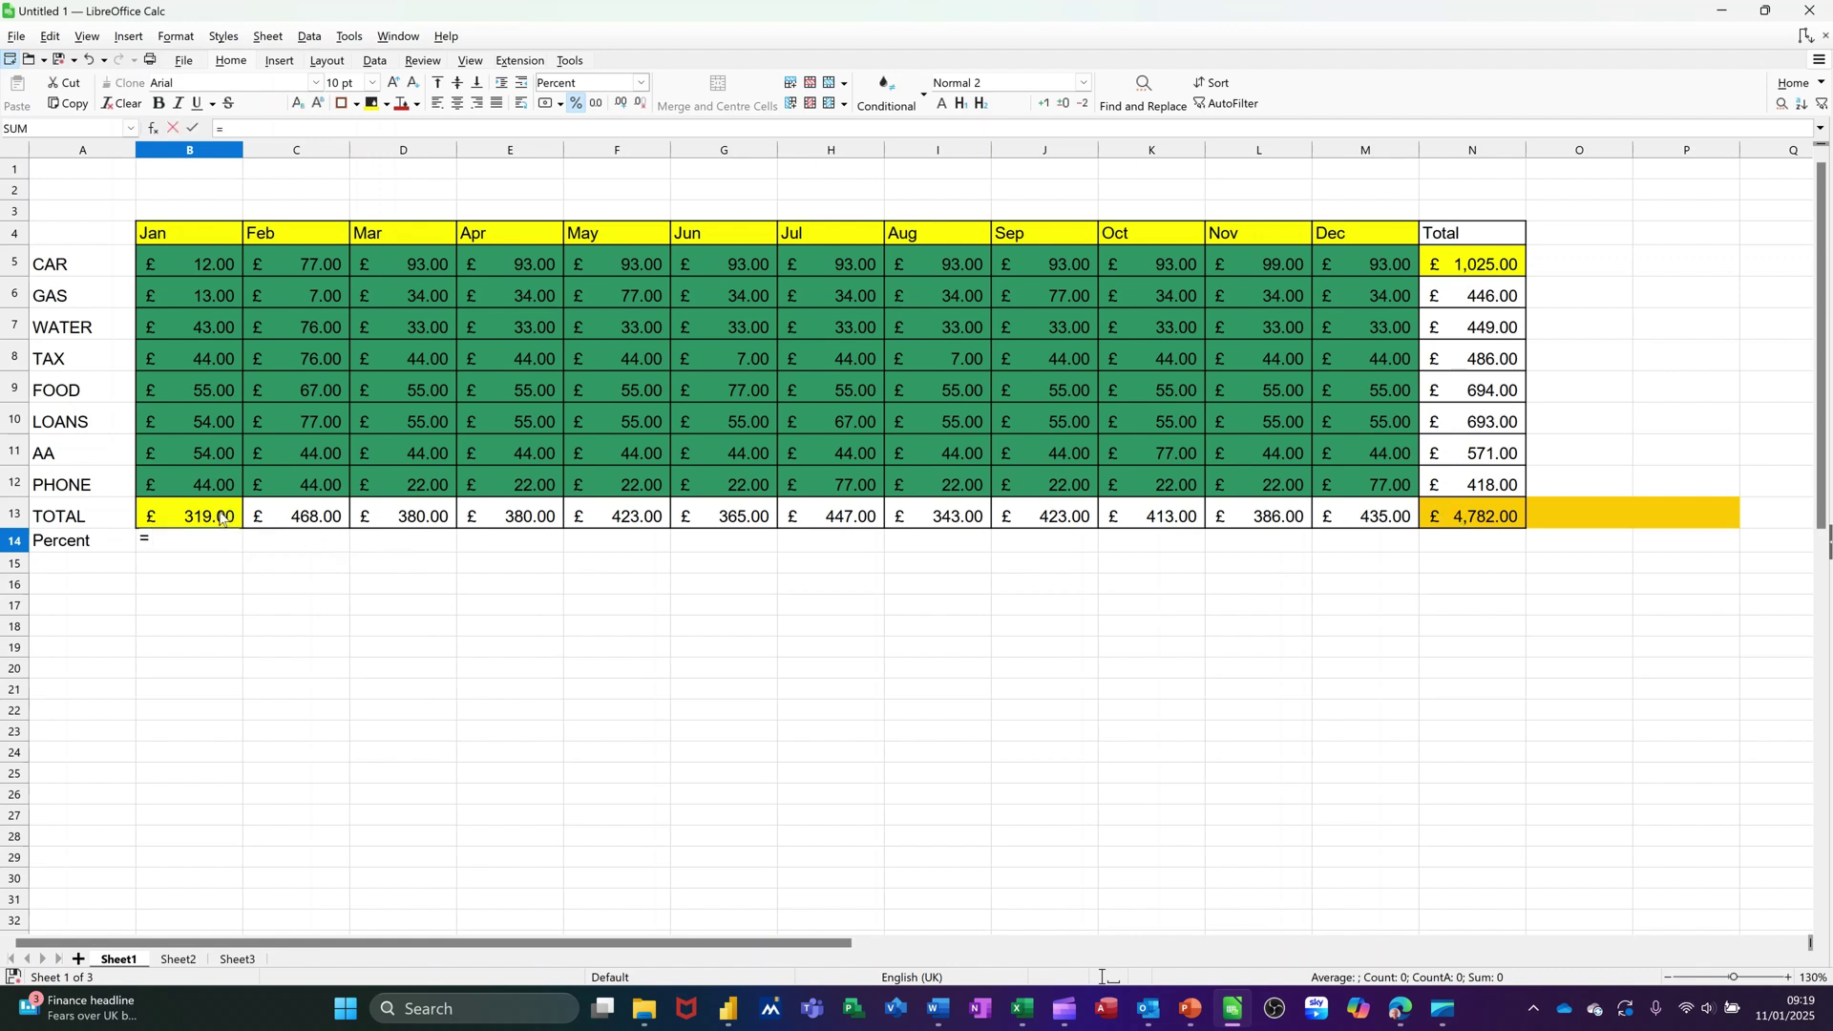
left_click(221, 517)
type("/")
left_click(1459, 528)
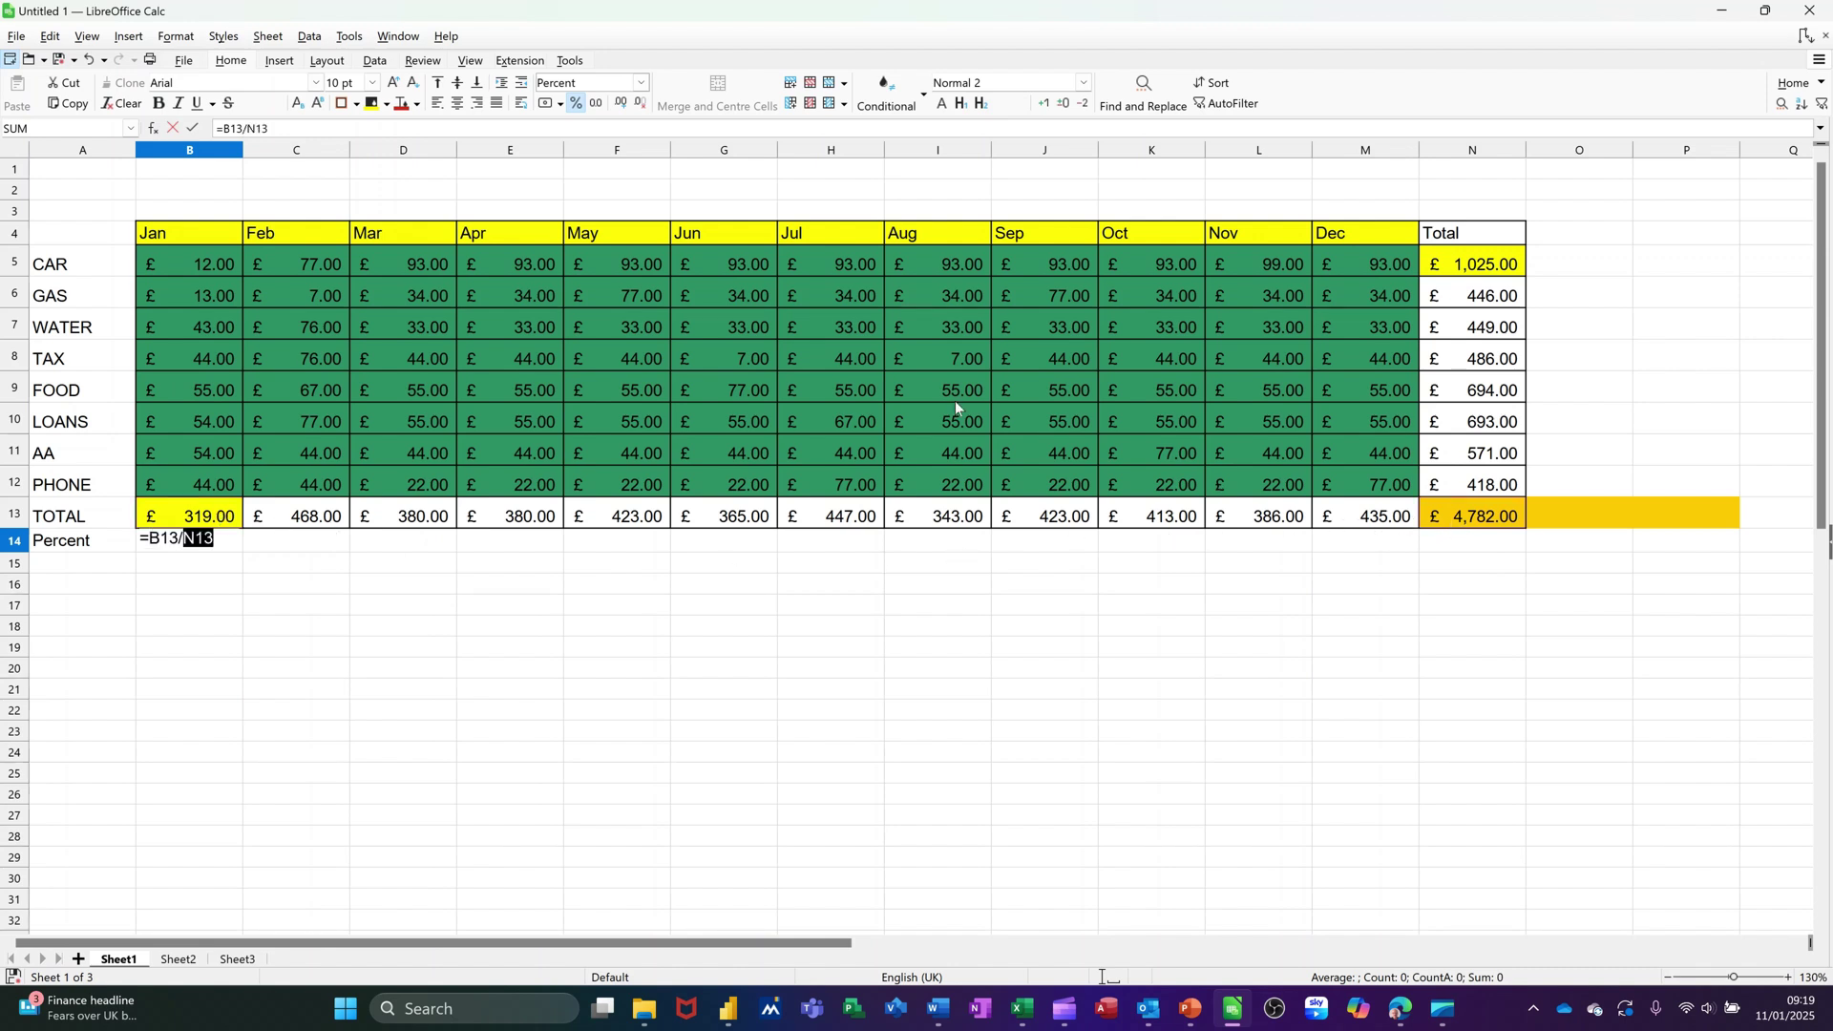
left_click(193, 133)
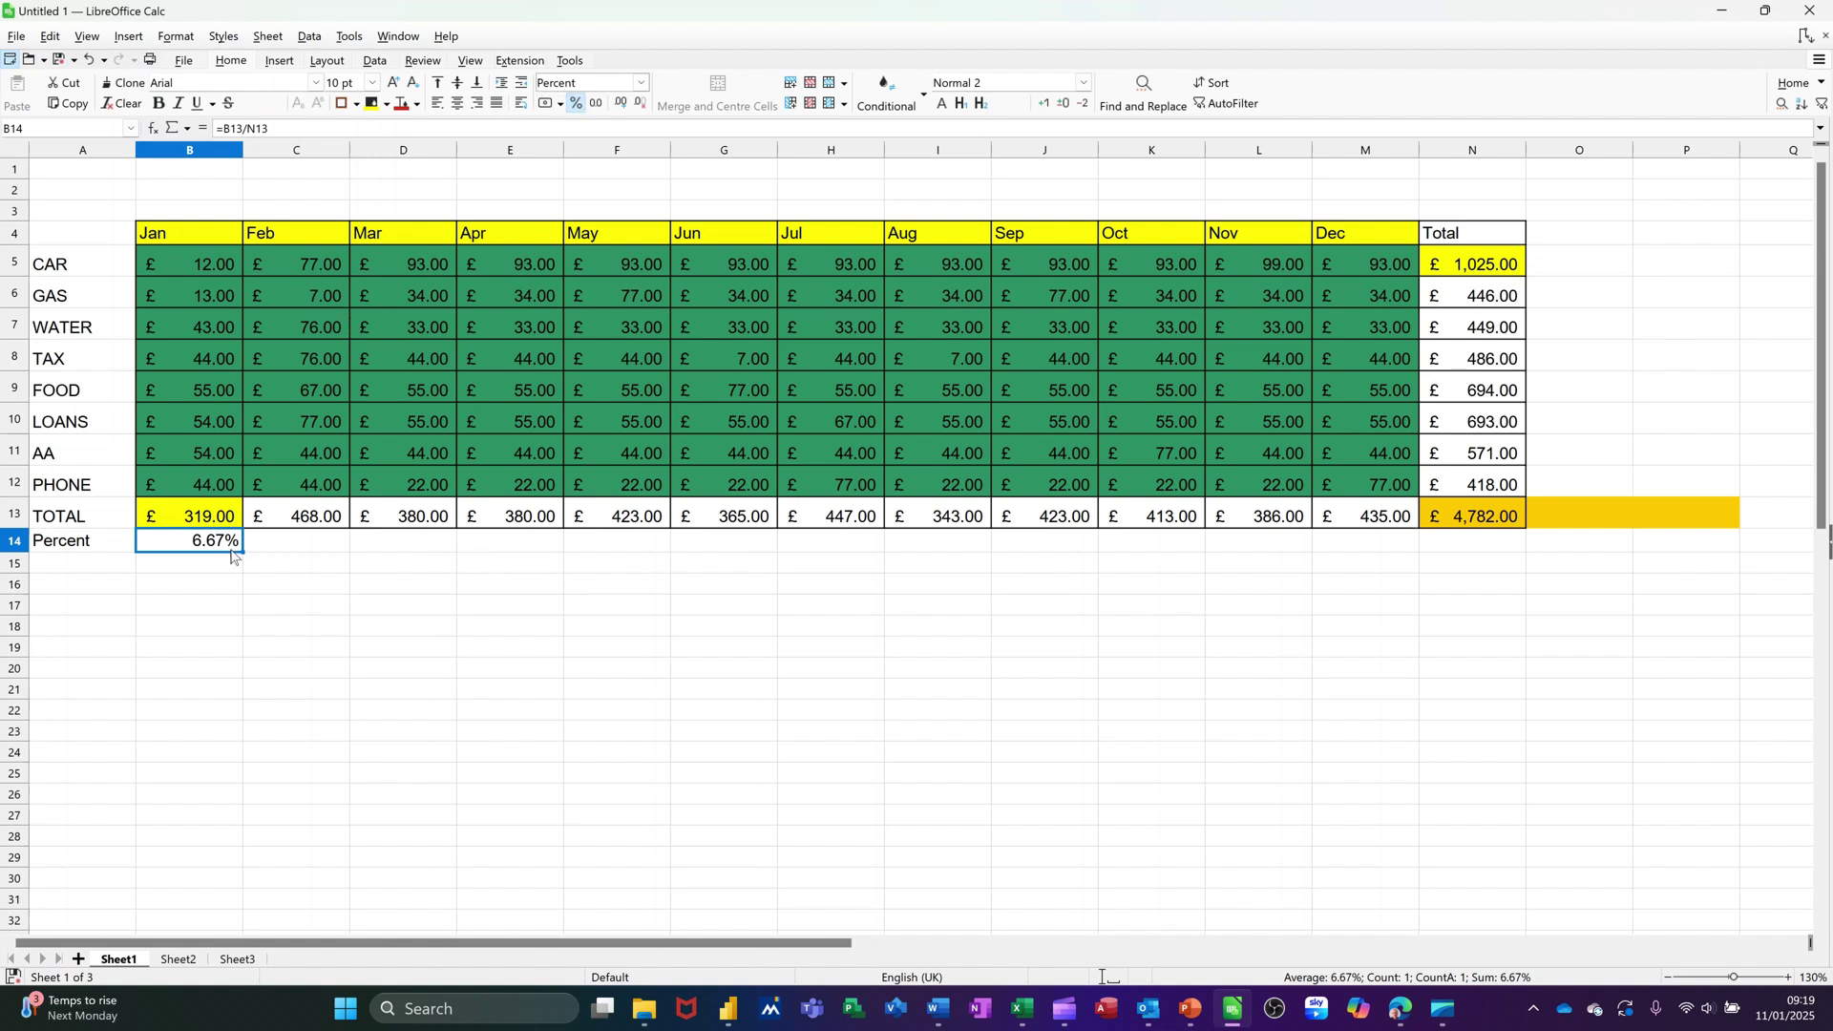
left_click_drag(242, 553, 418, 563)
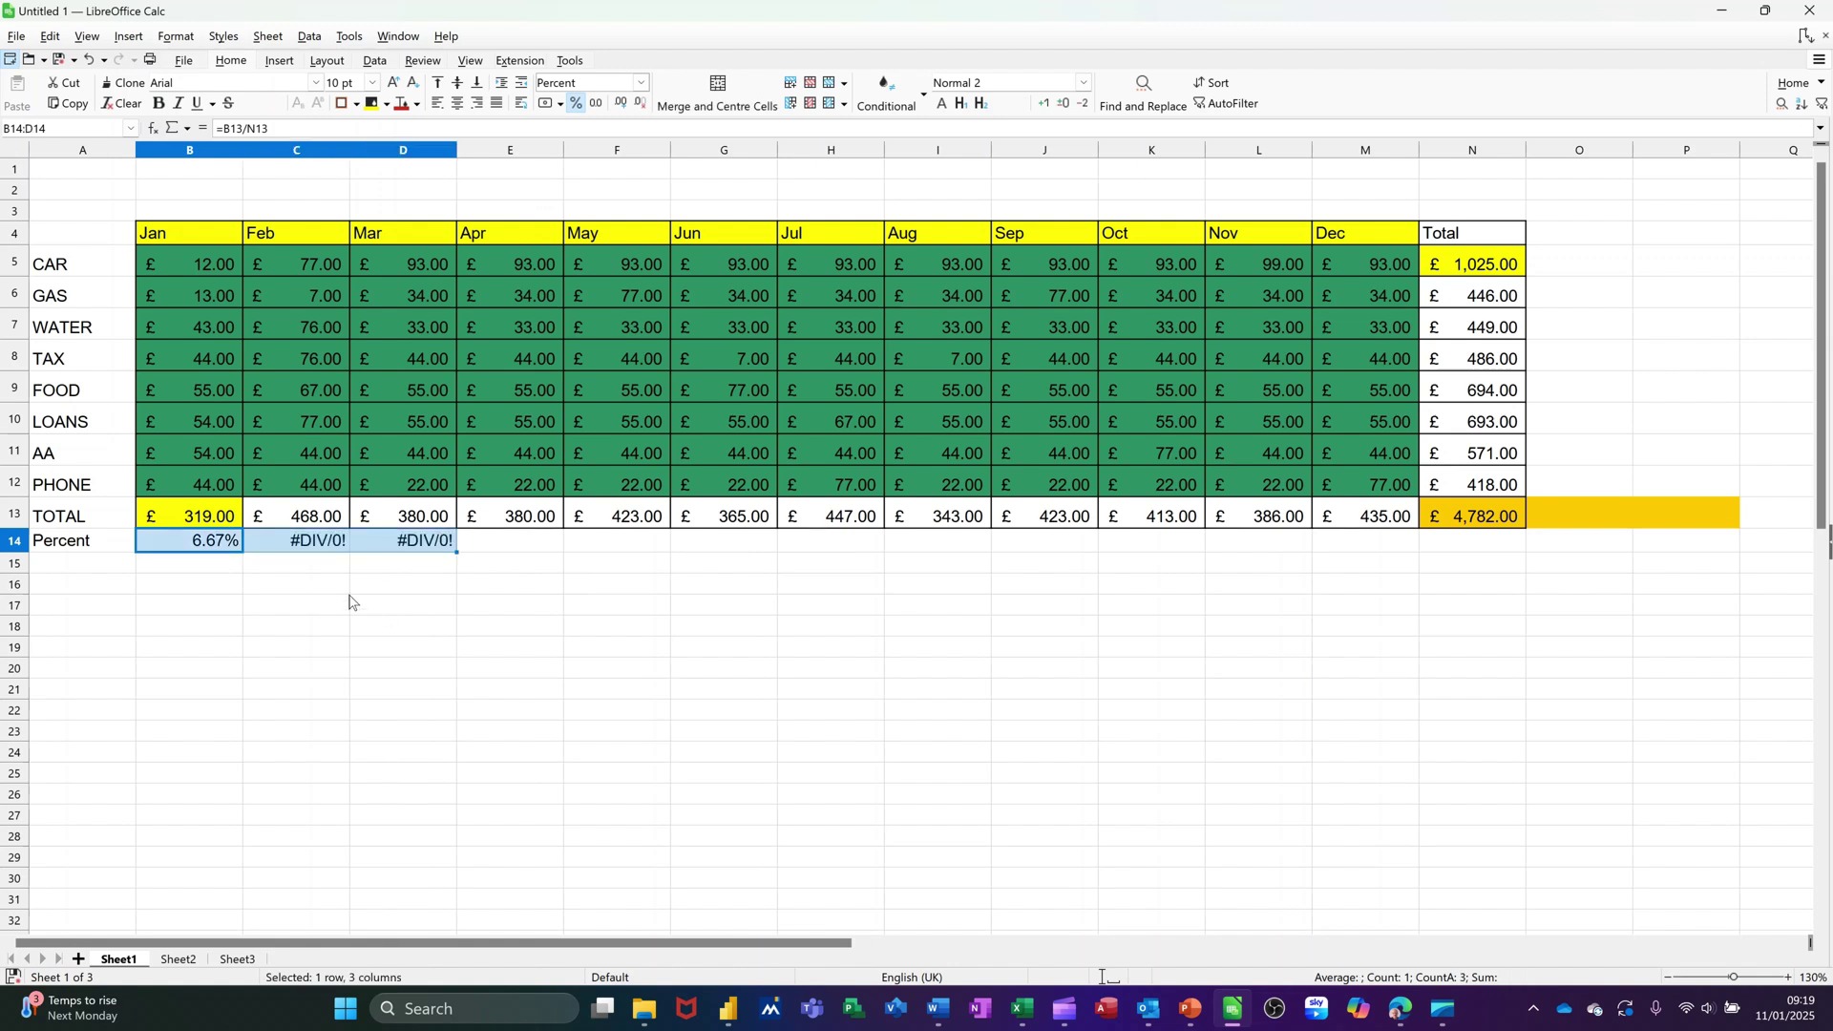
left_click(293, 548)
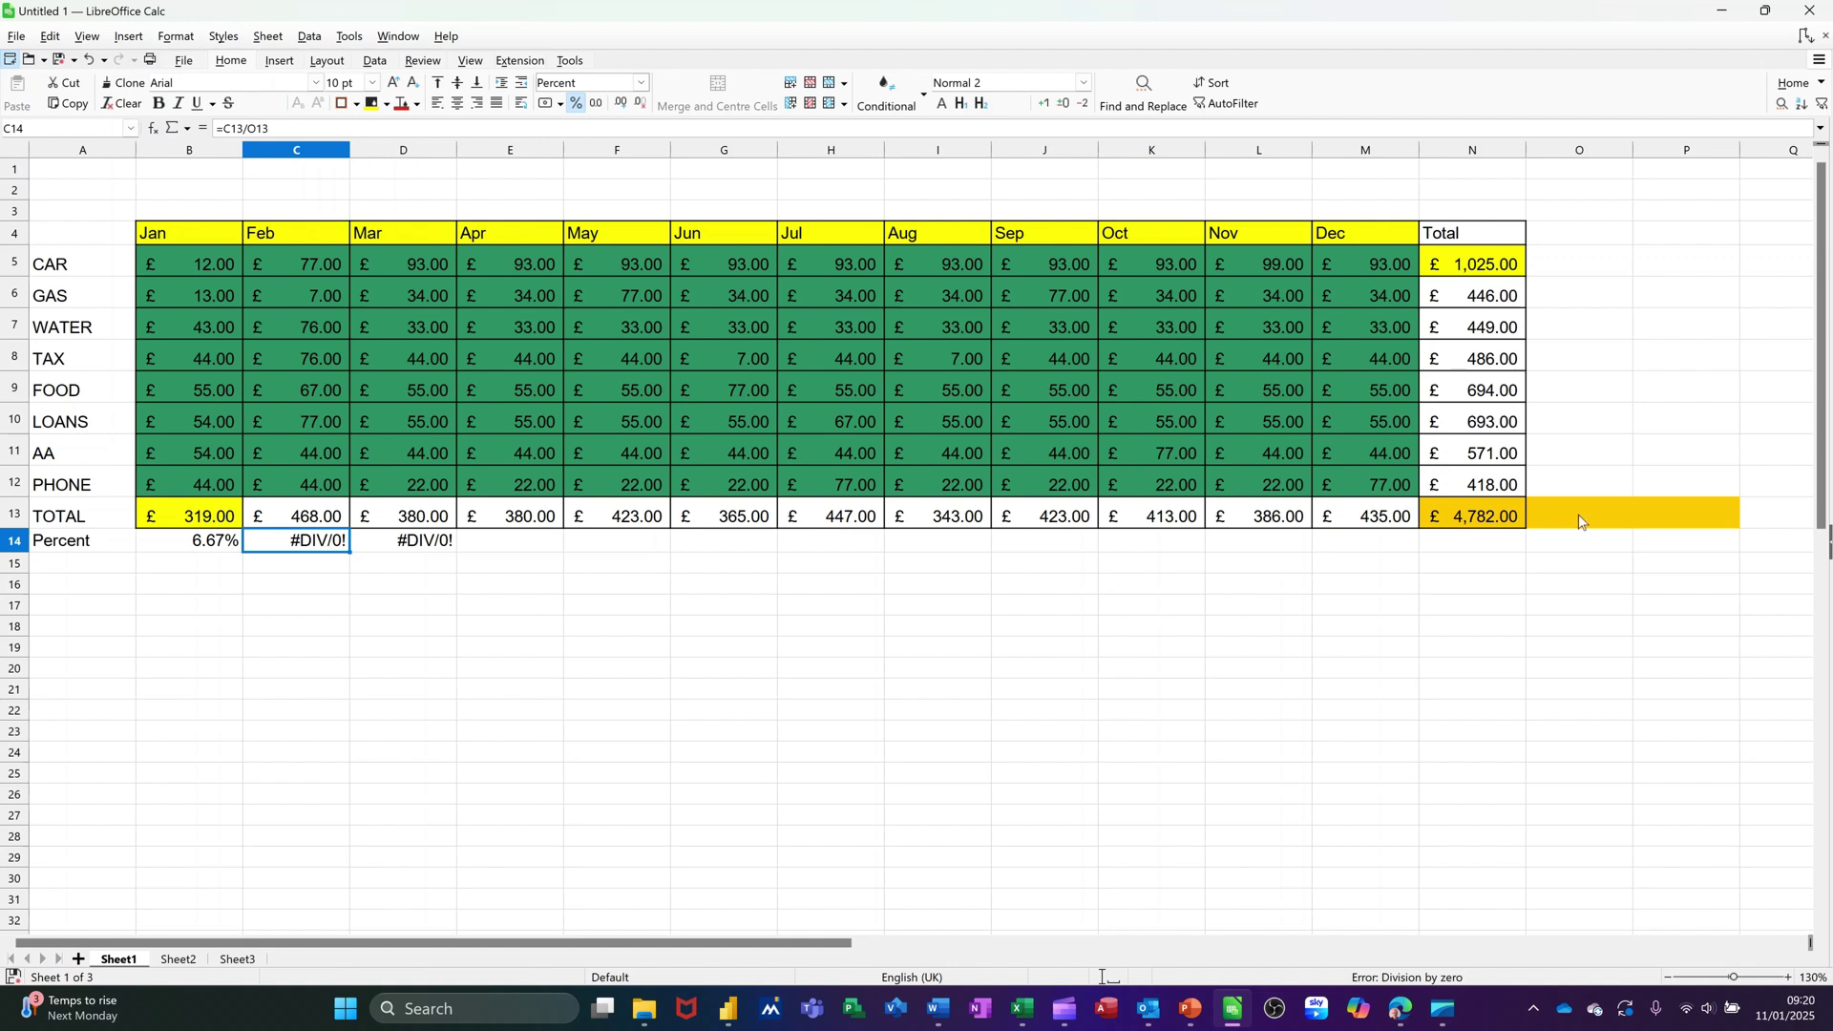
left_click(423, 545)
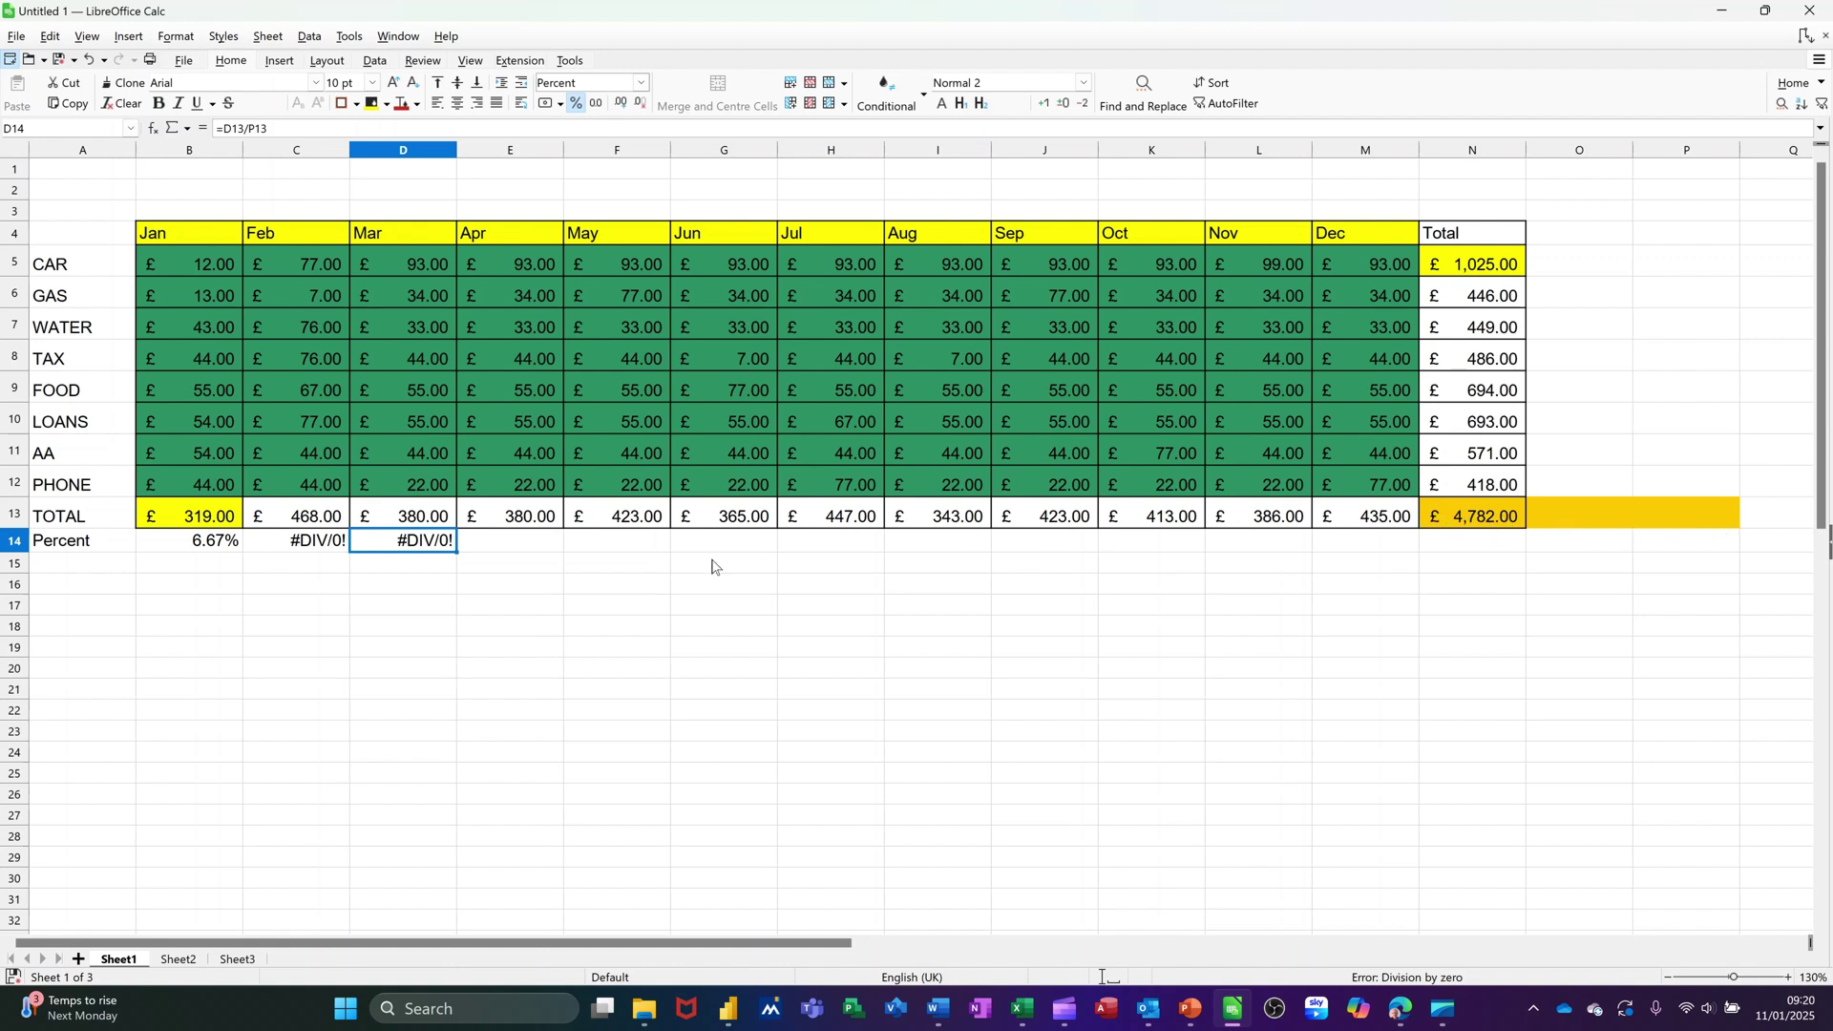
- Change B14 to =B13/$N$13 and fill it across row 14, reaching 100.00% under Total
left_click(189, 549)
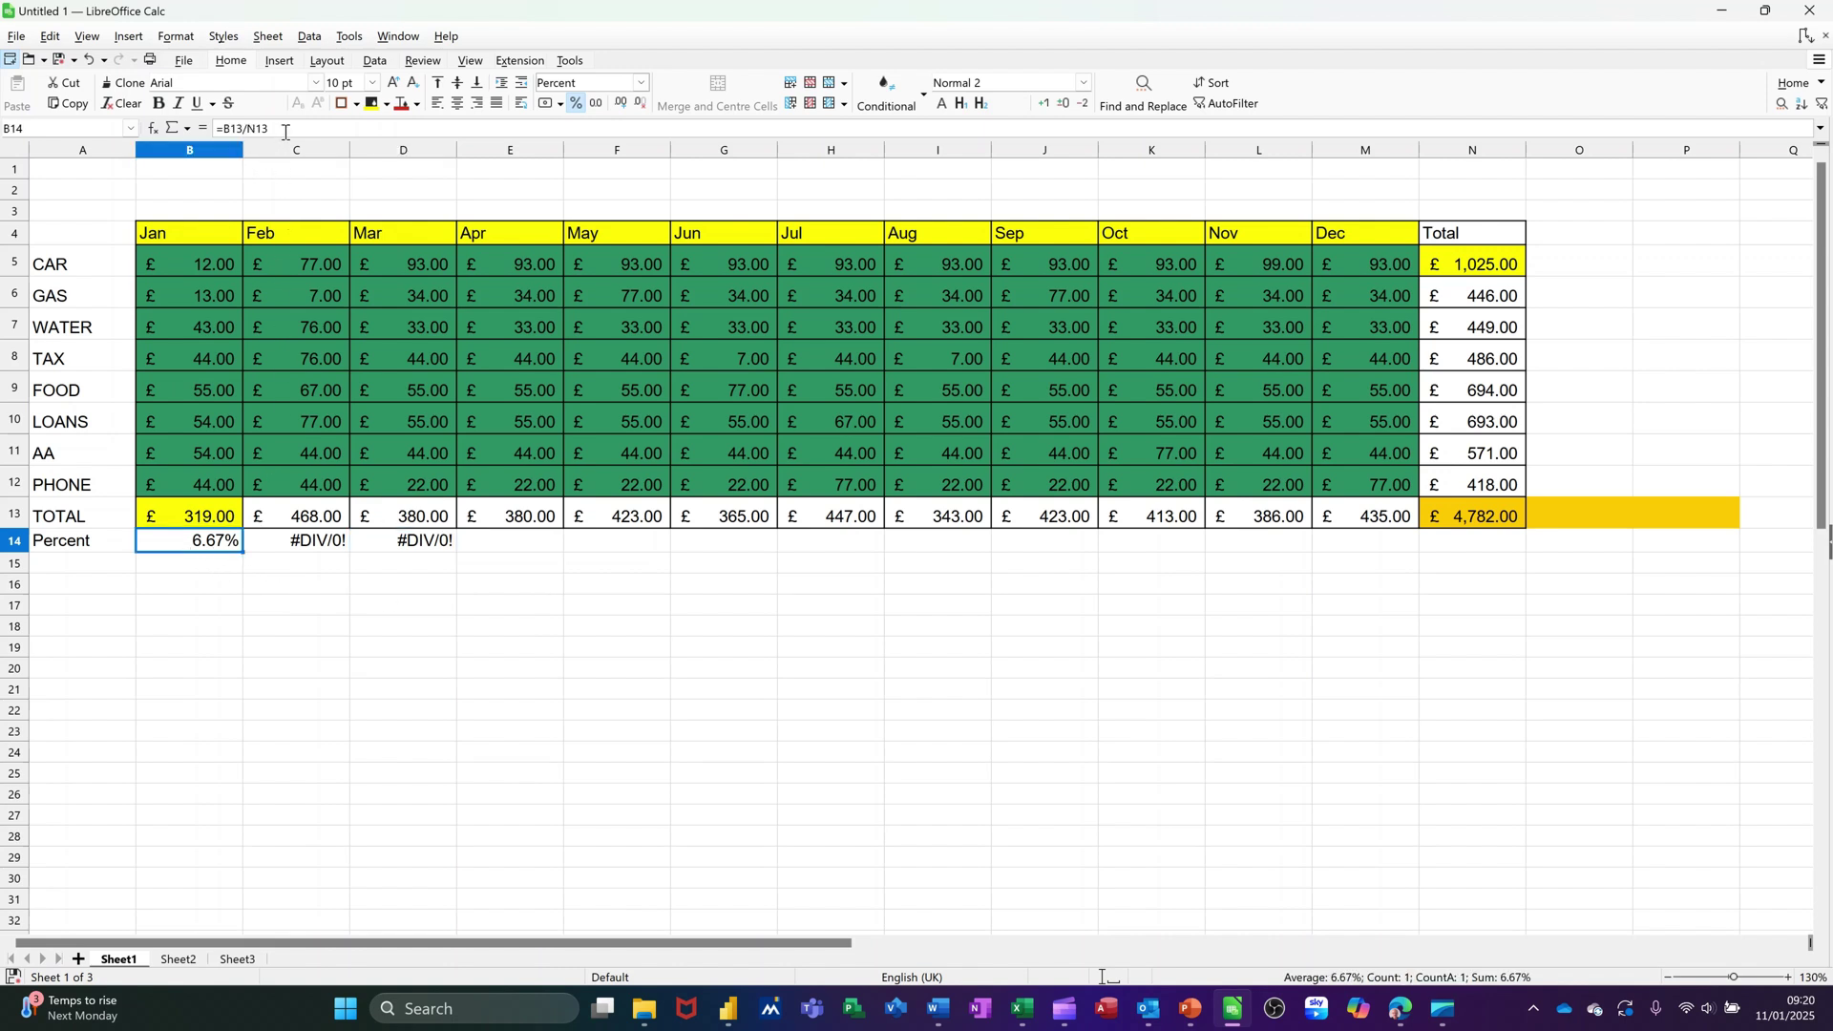
left_click(283, 128)
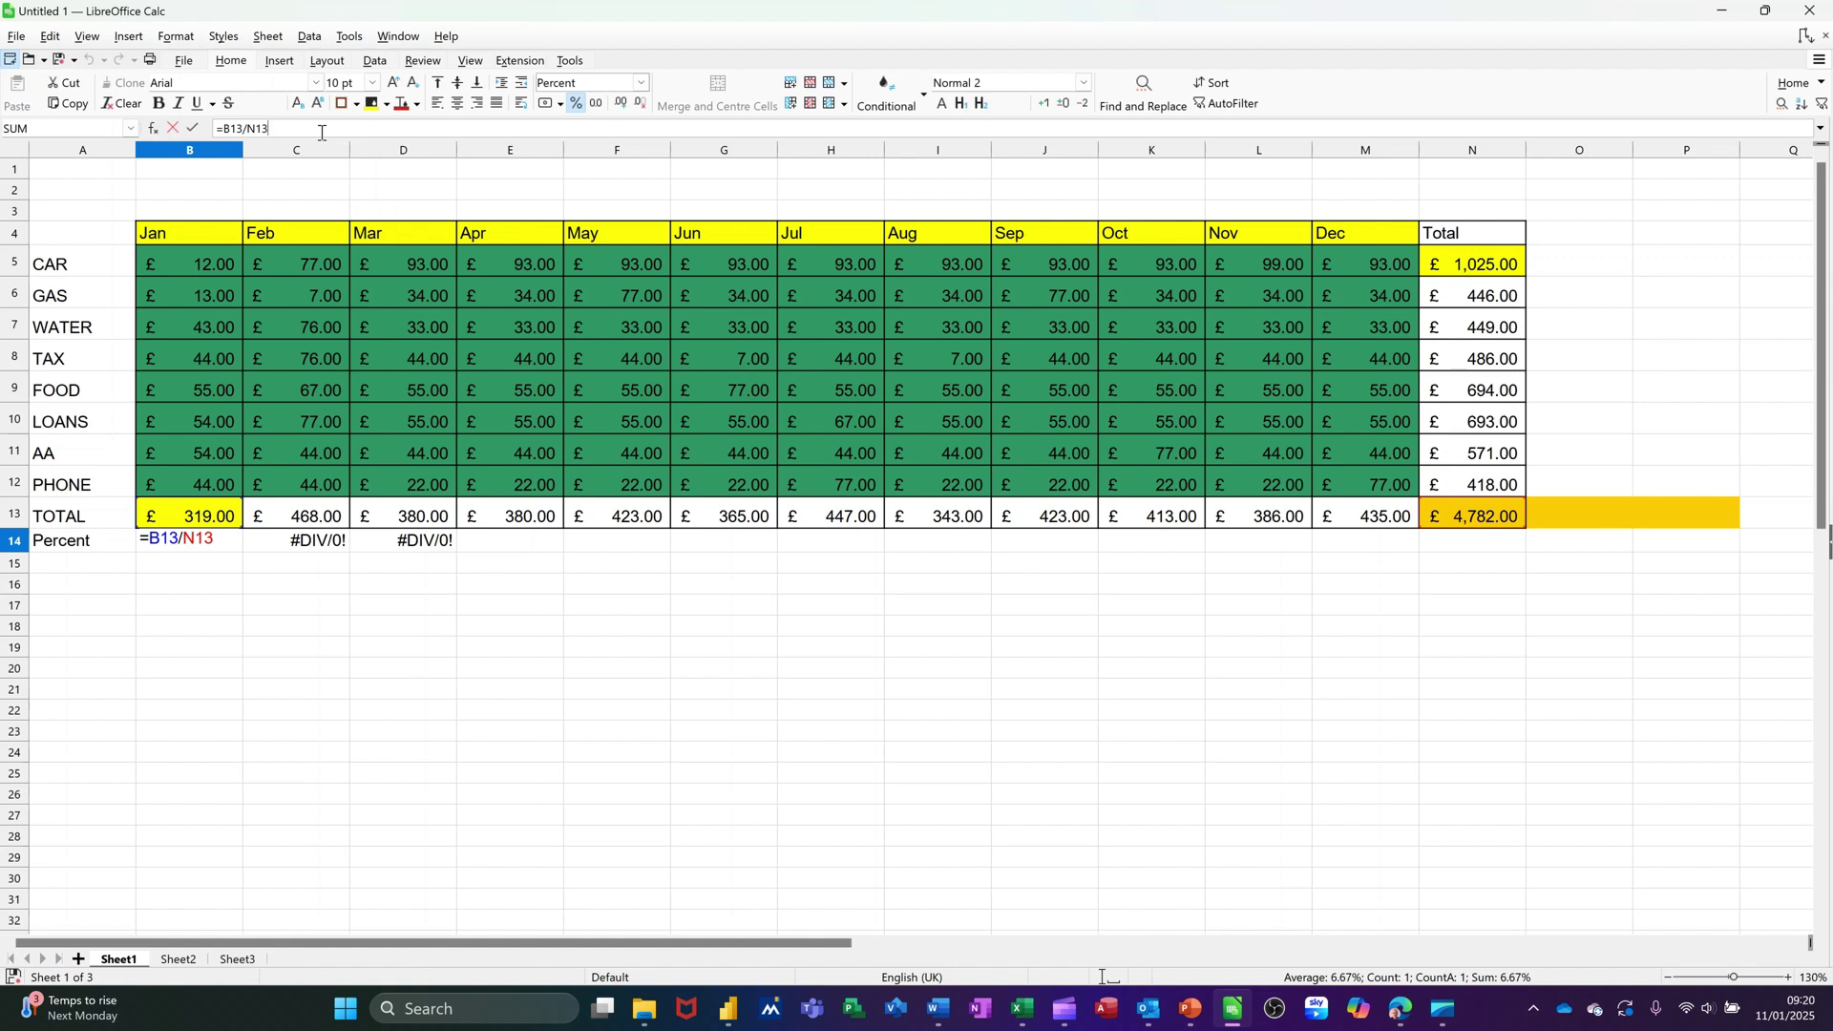
key("shift+F4")
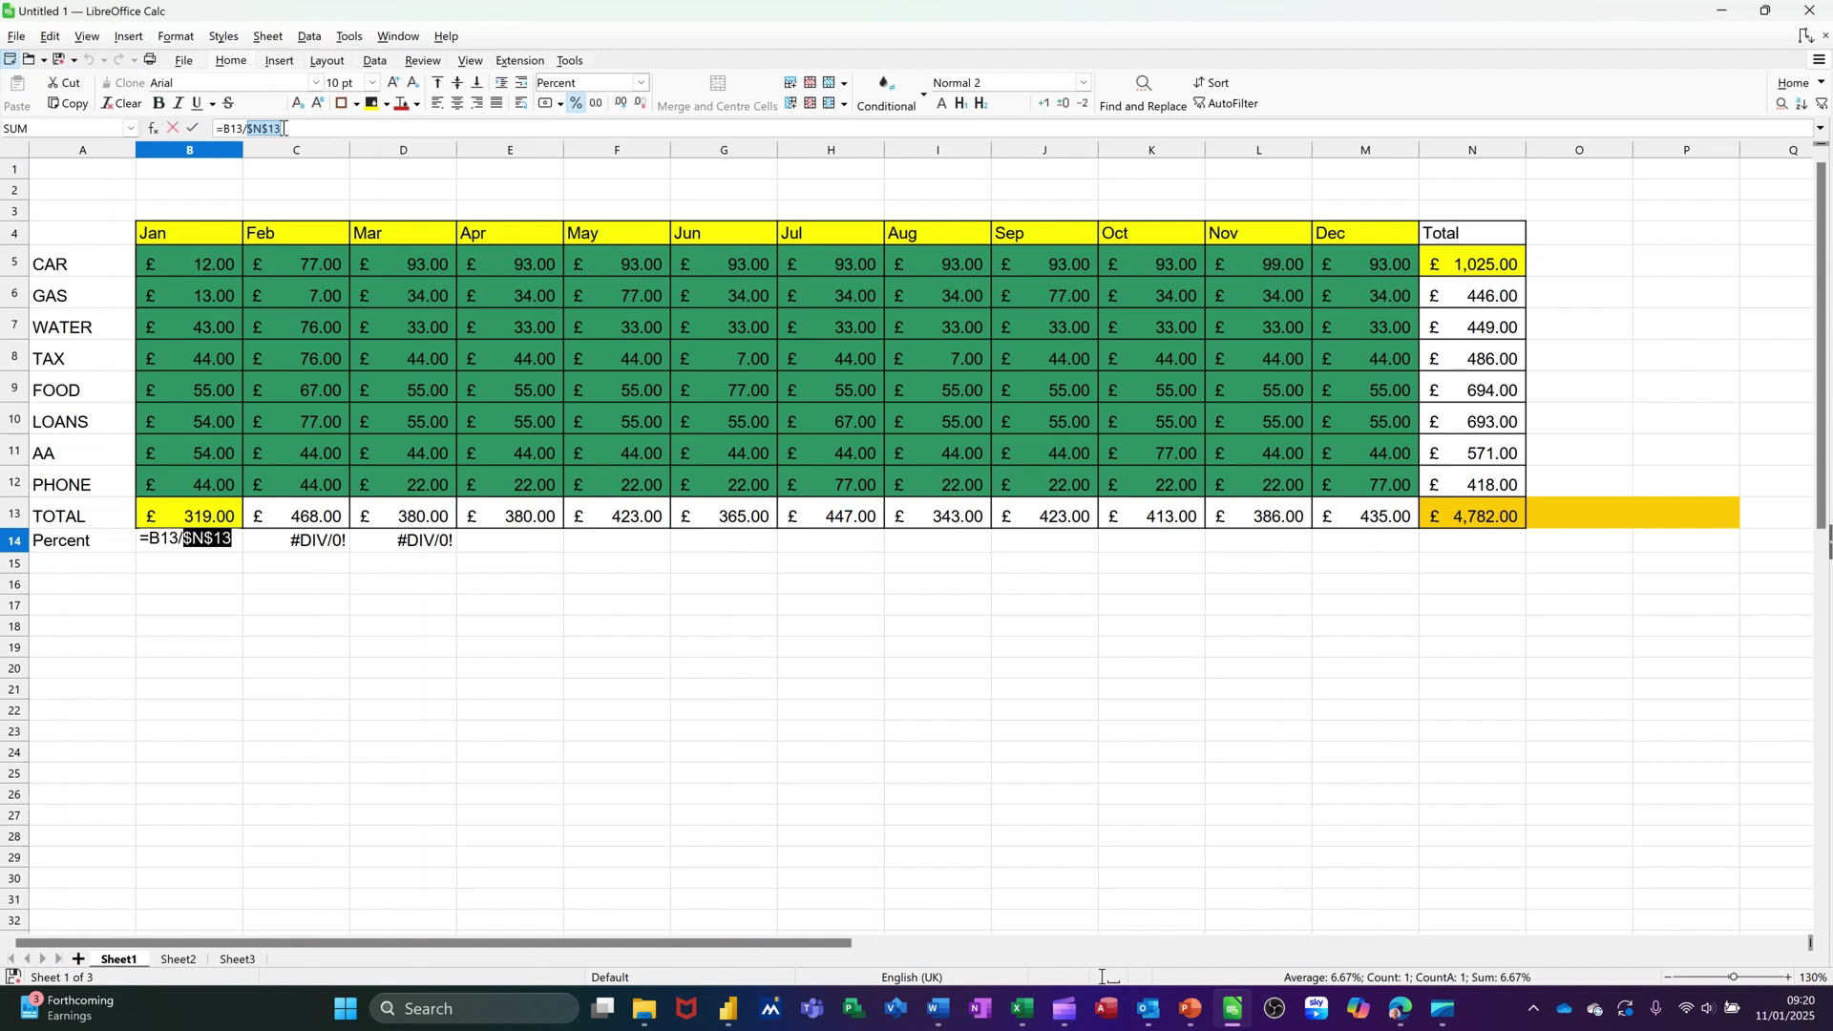
left_click(192, 133)
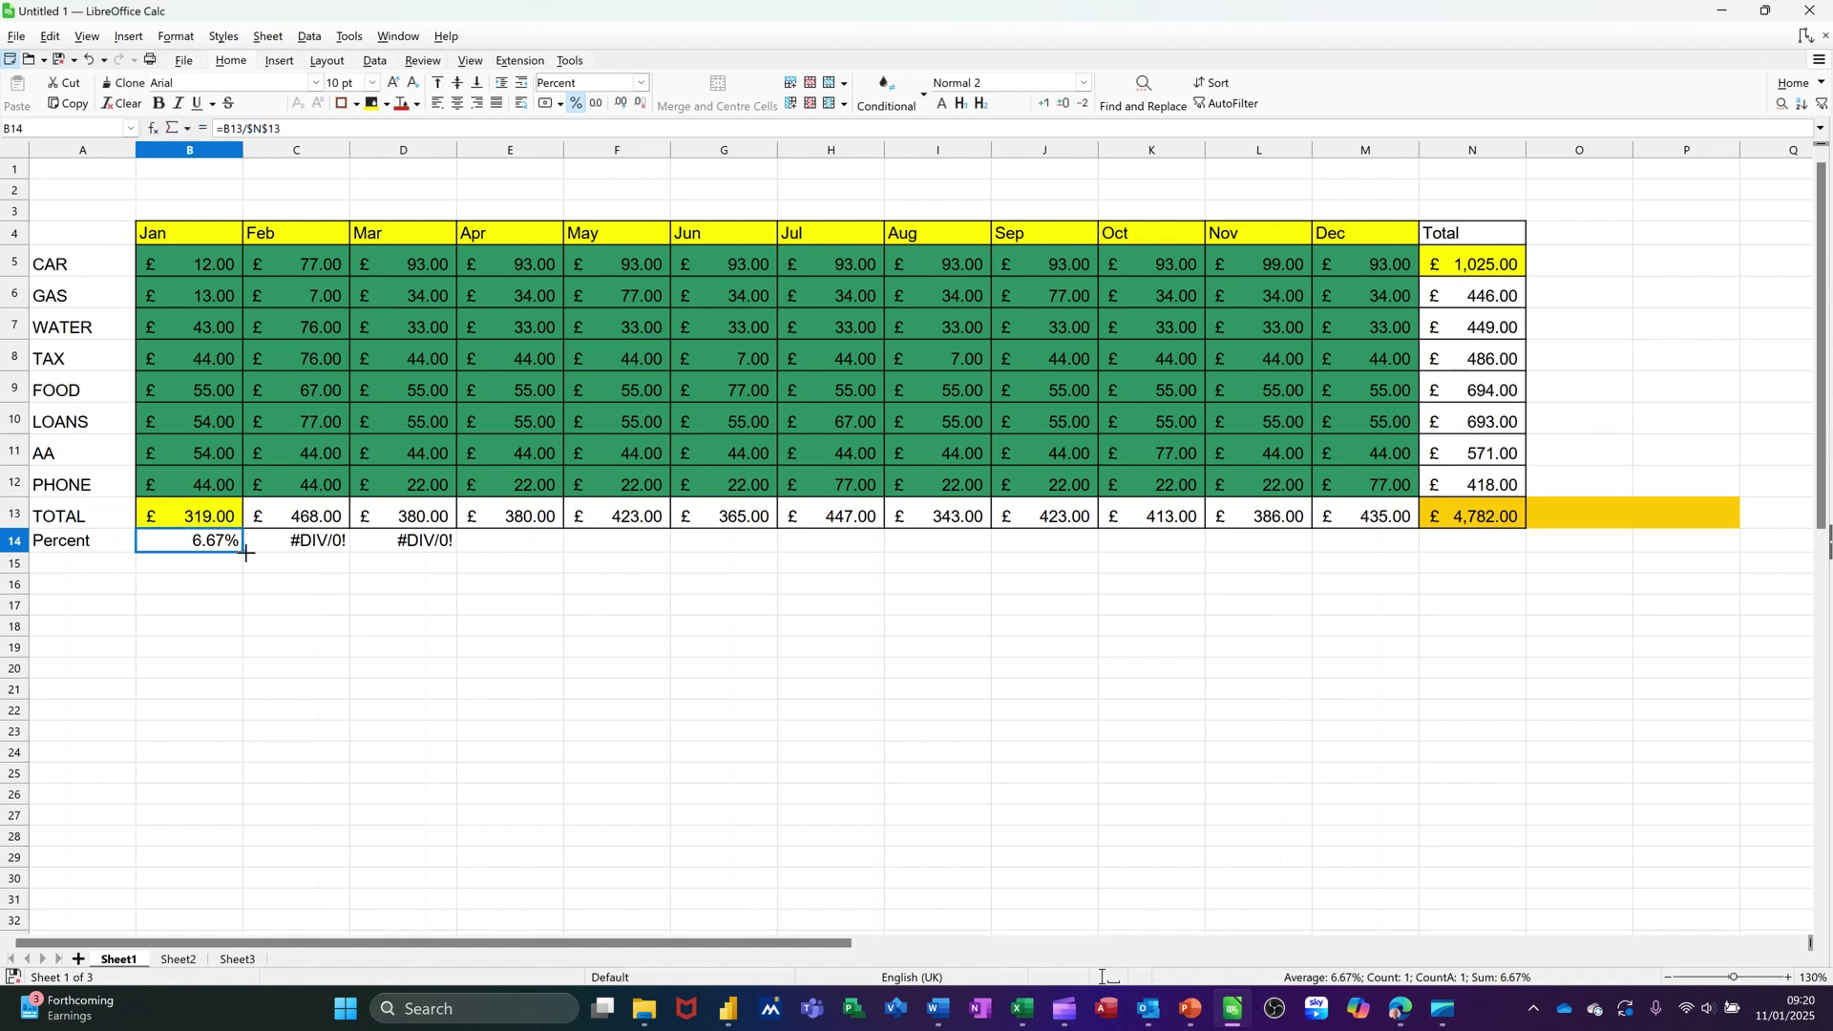
left_click_drag(246, 552, 1430, 624)
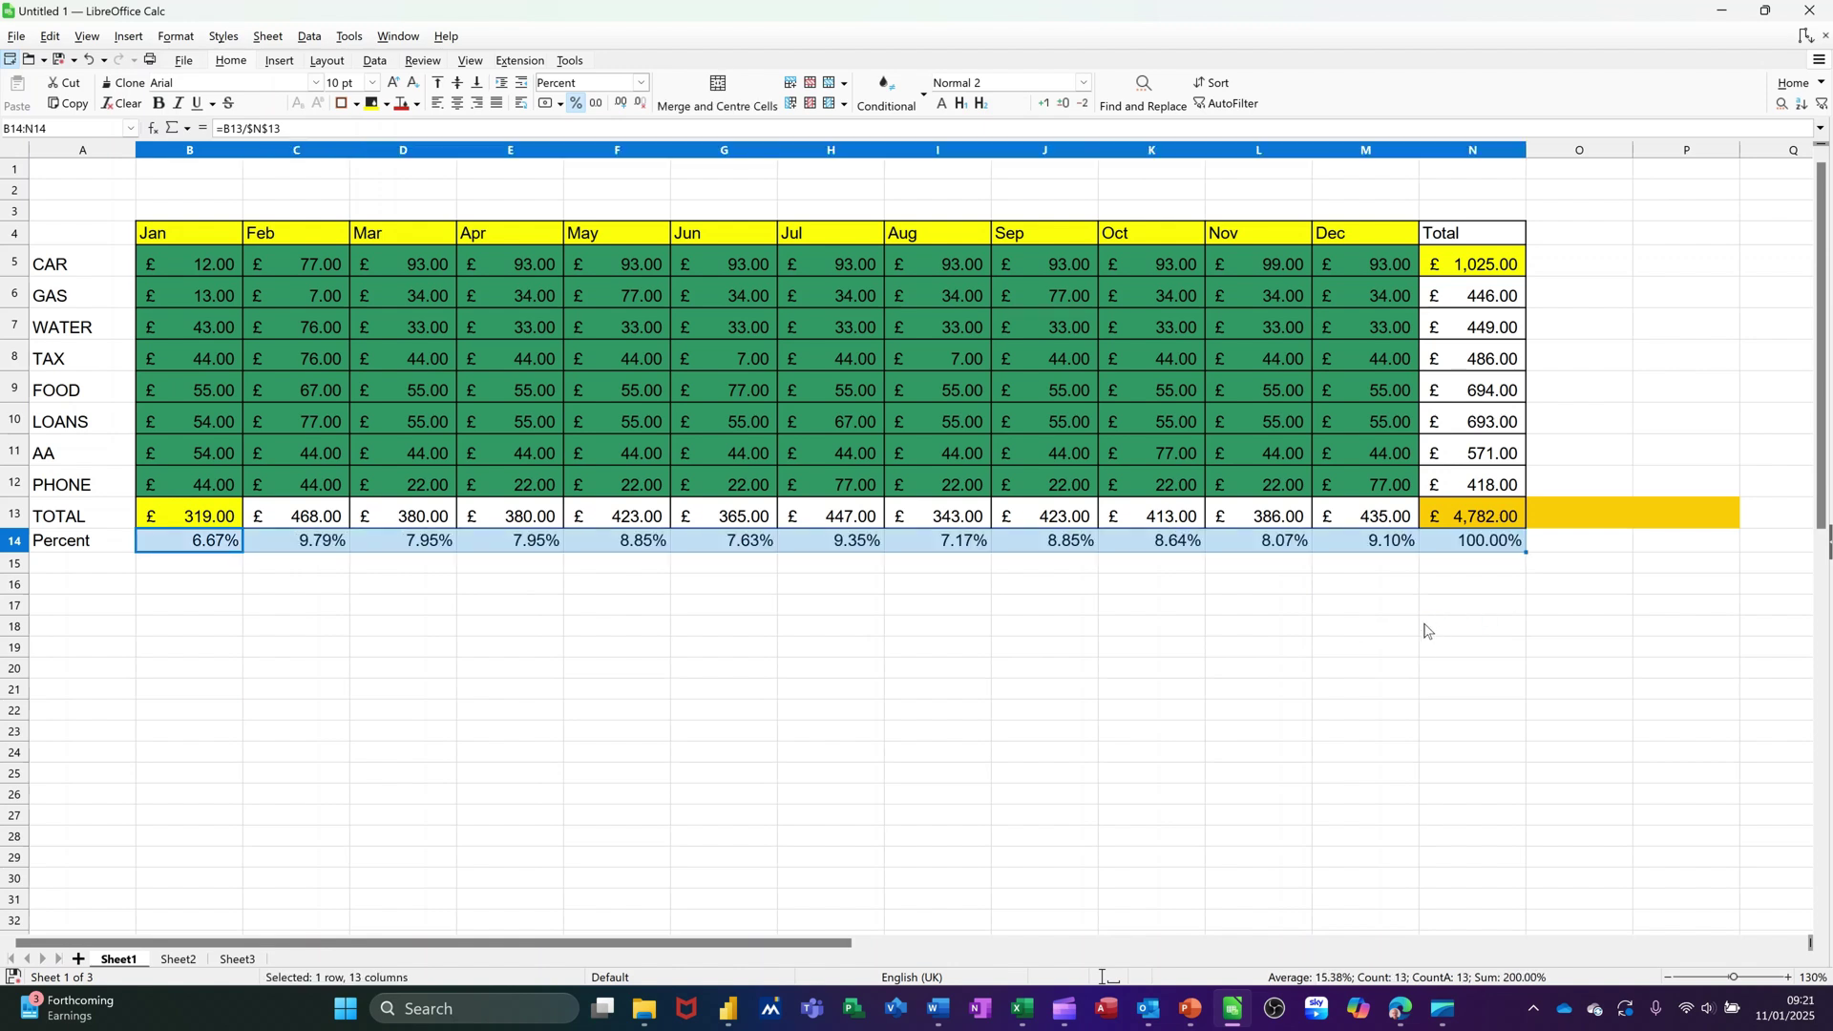
- Enter =N5/$N$13 in O5 and fill it down to O13 (CAR 21.43%, TOTAL 100.00%)
left_click(1580, 273)
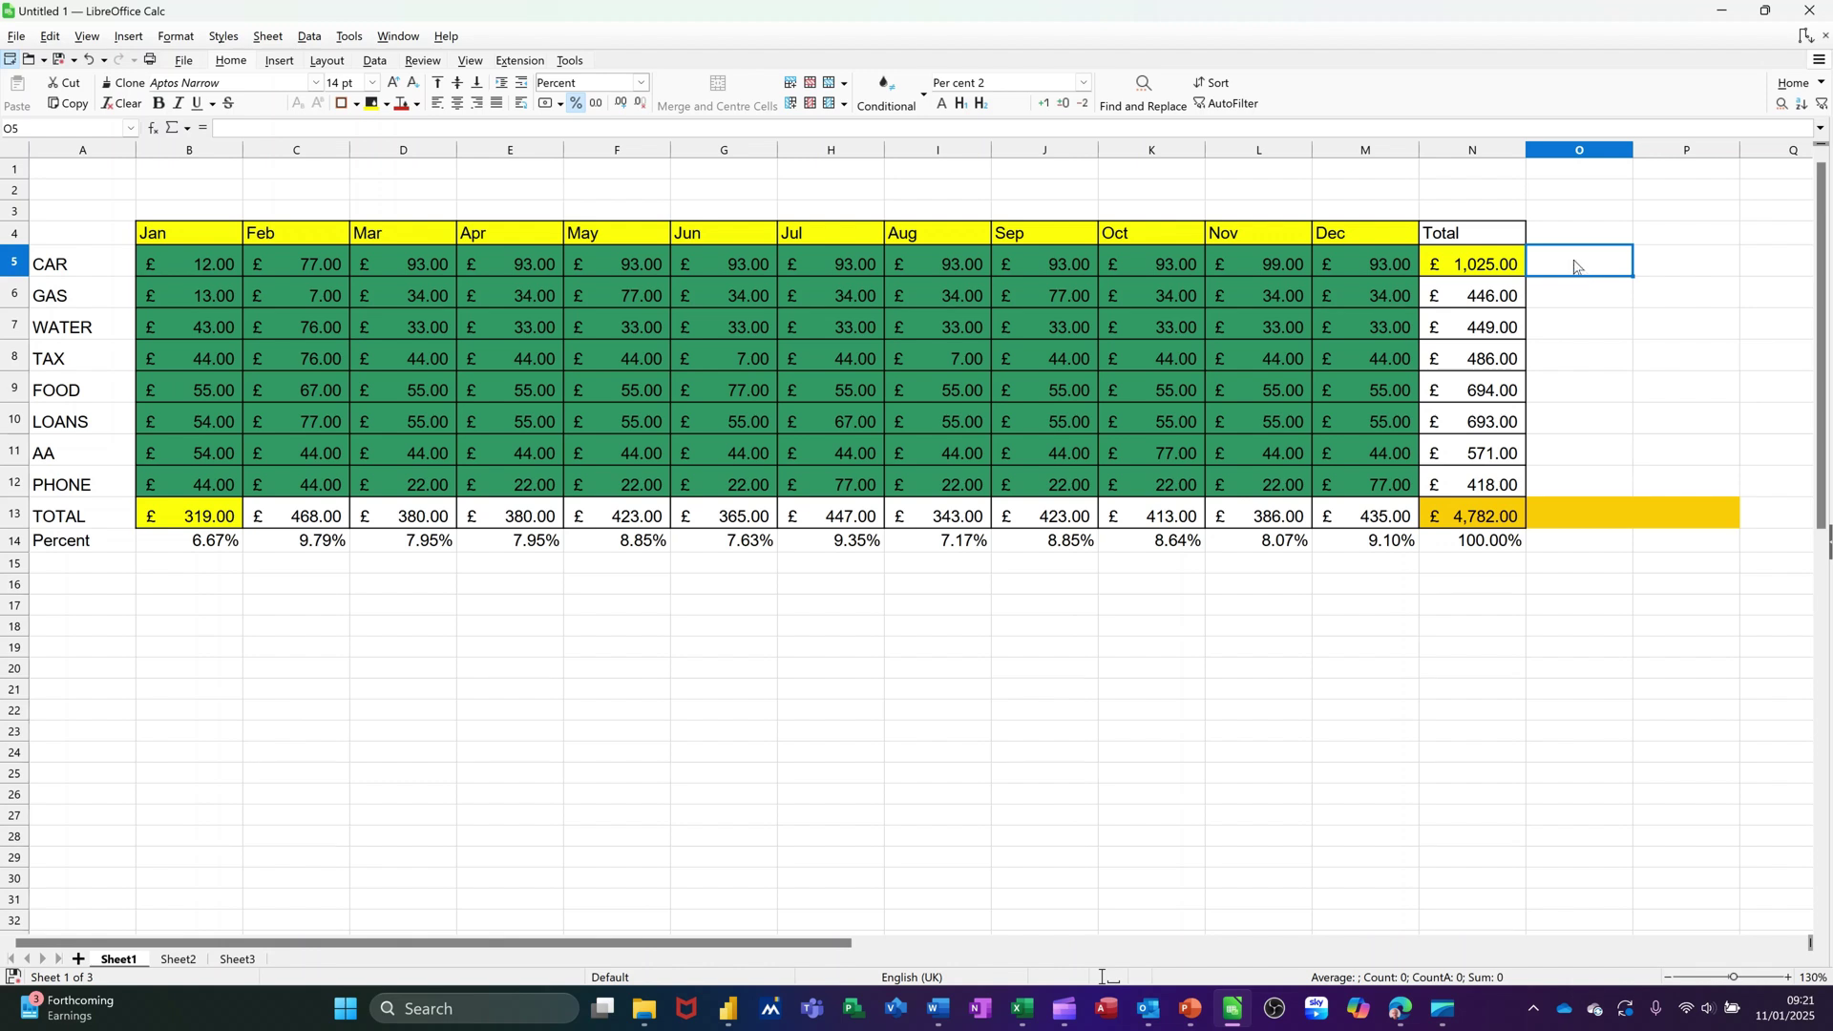
type("=")
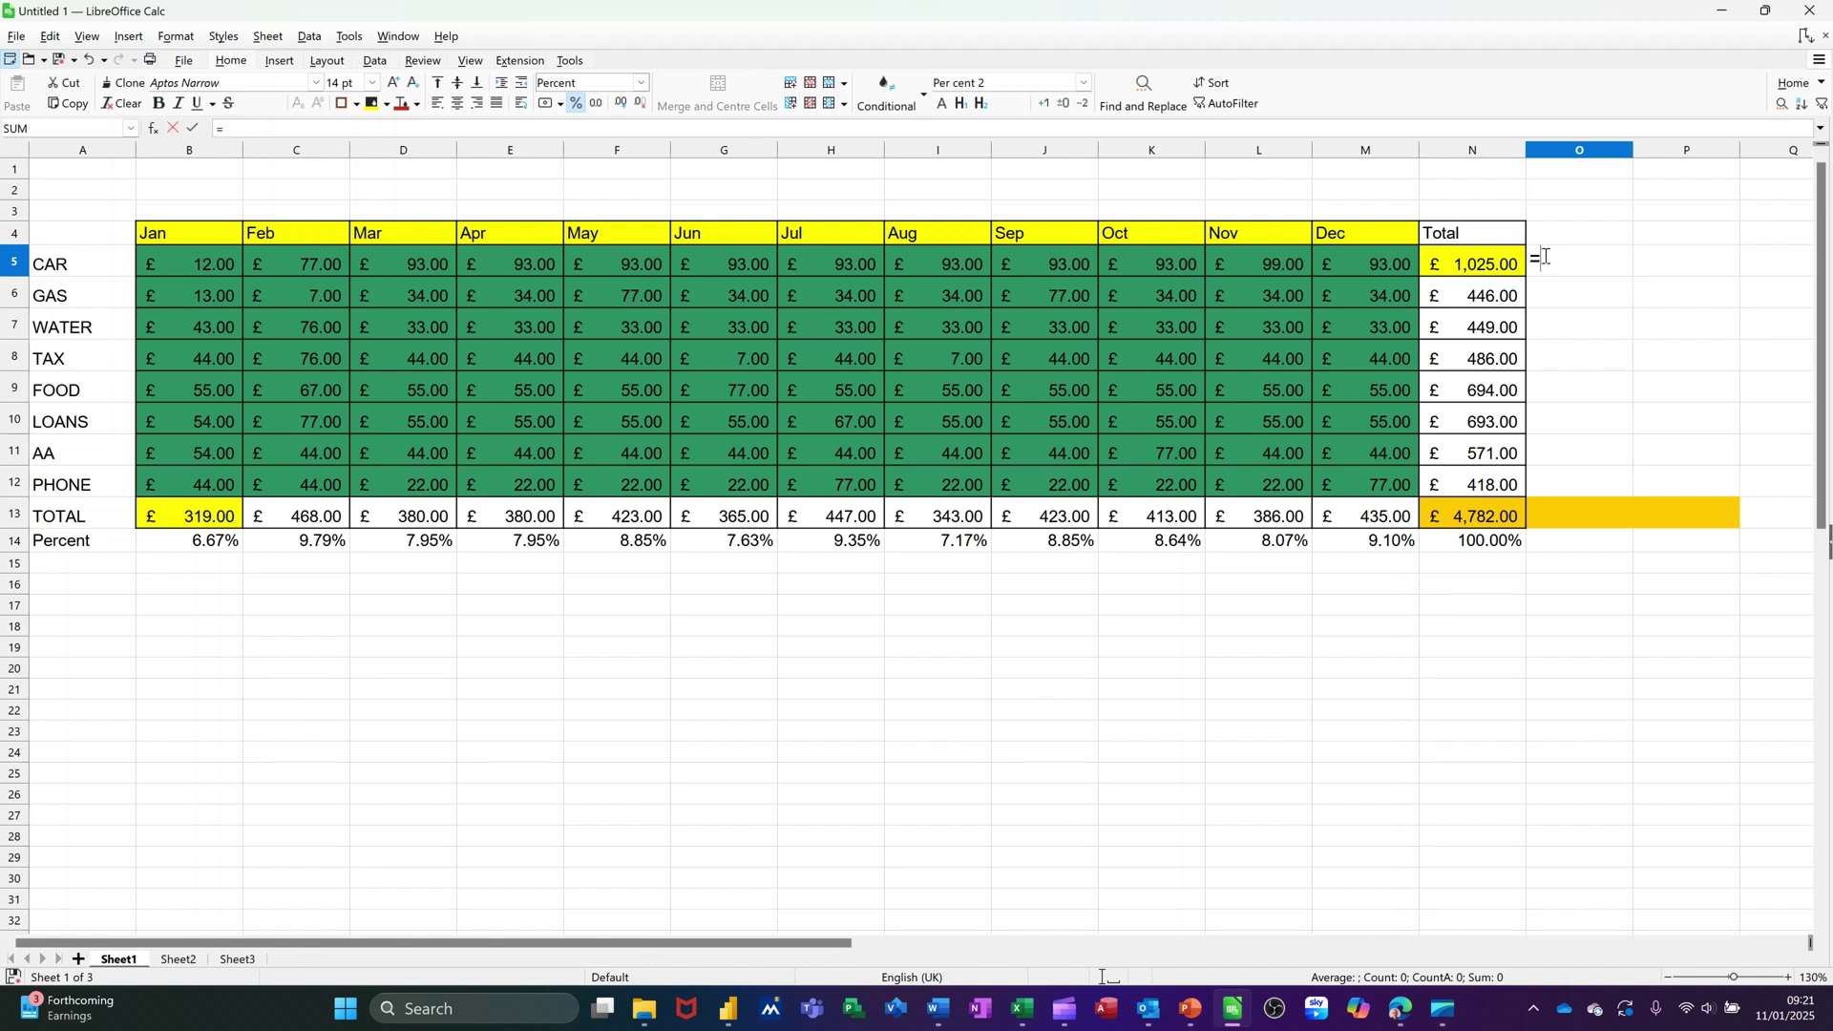
left_click(1466, 271)
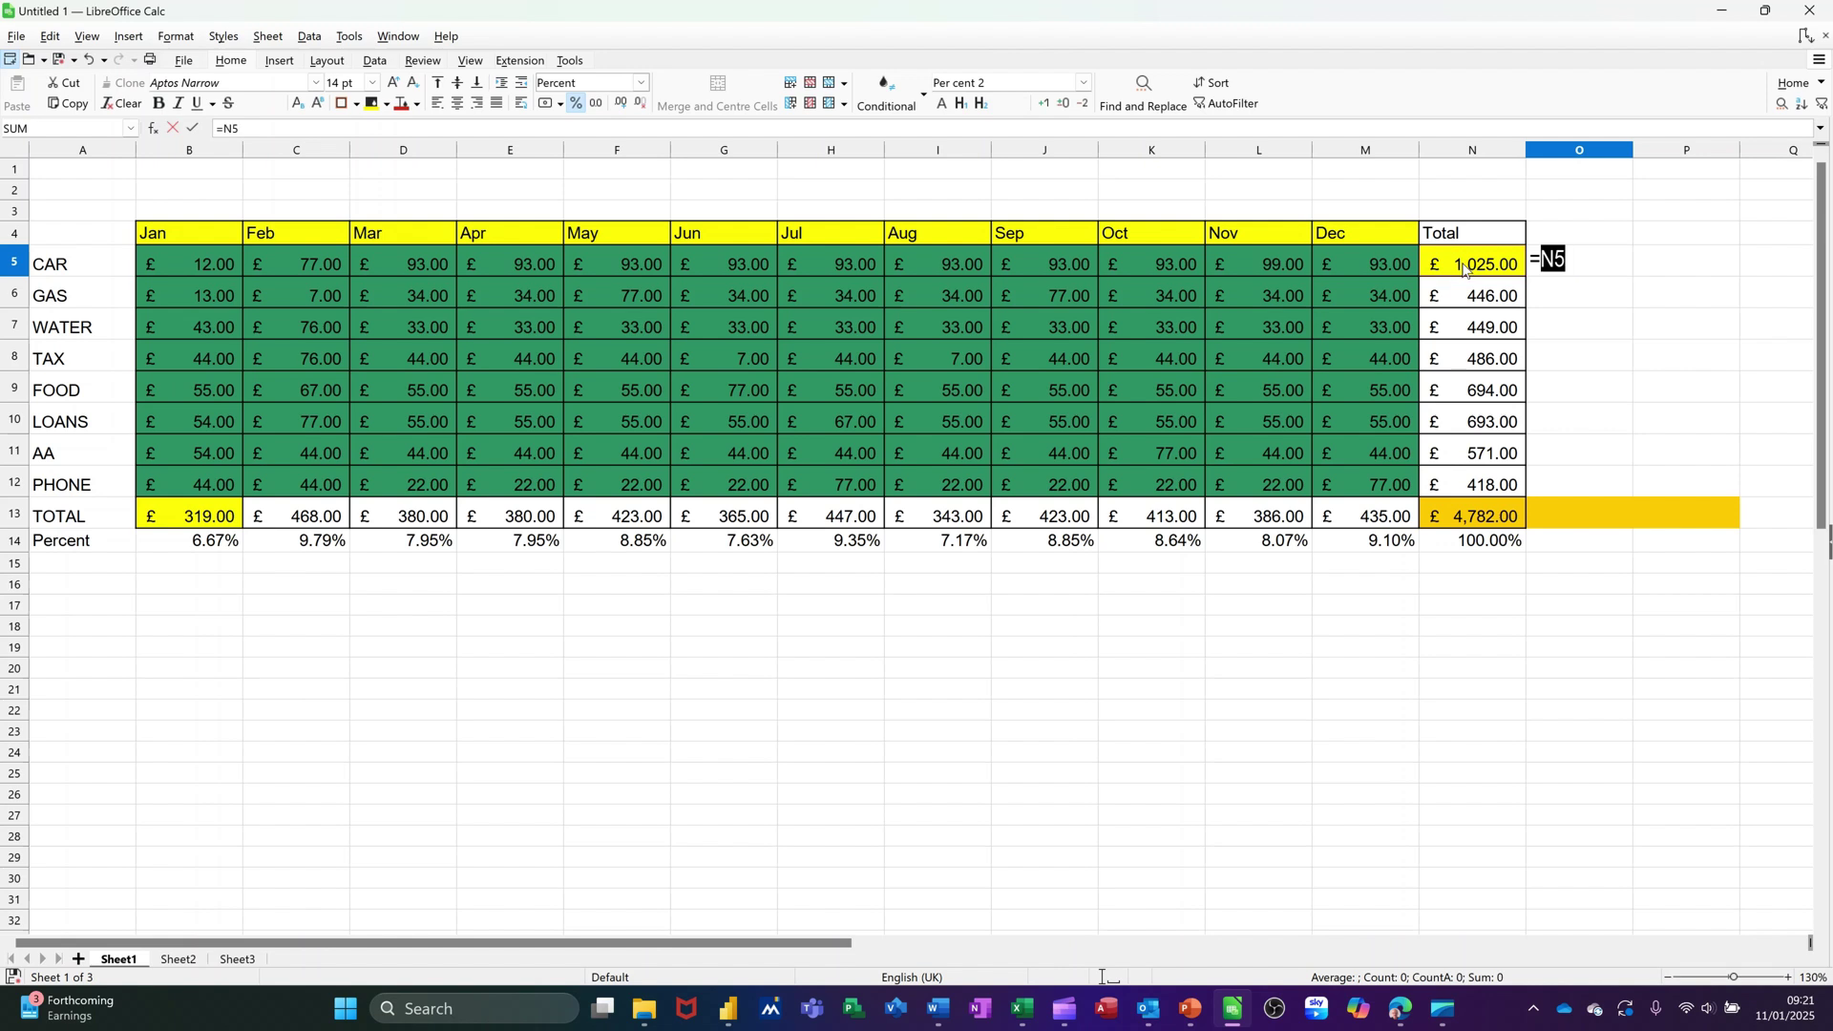
type("/")
left_click(1465, 520)
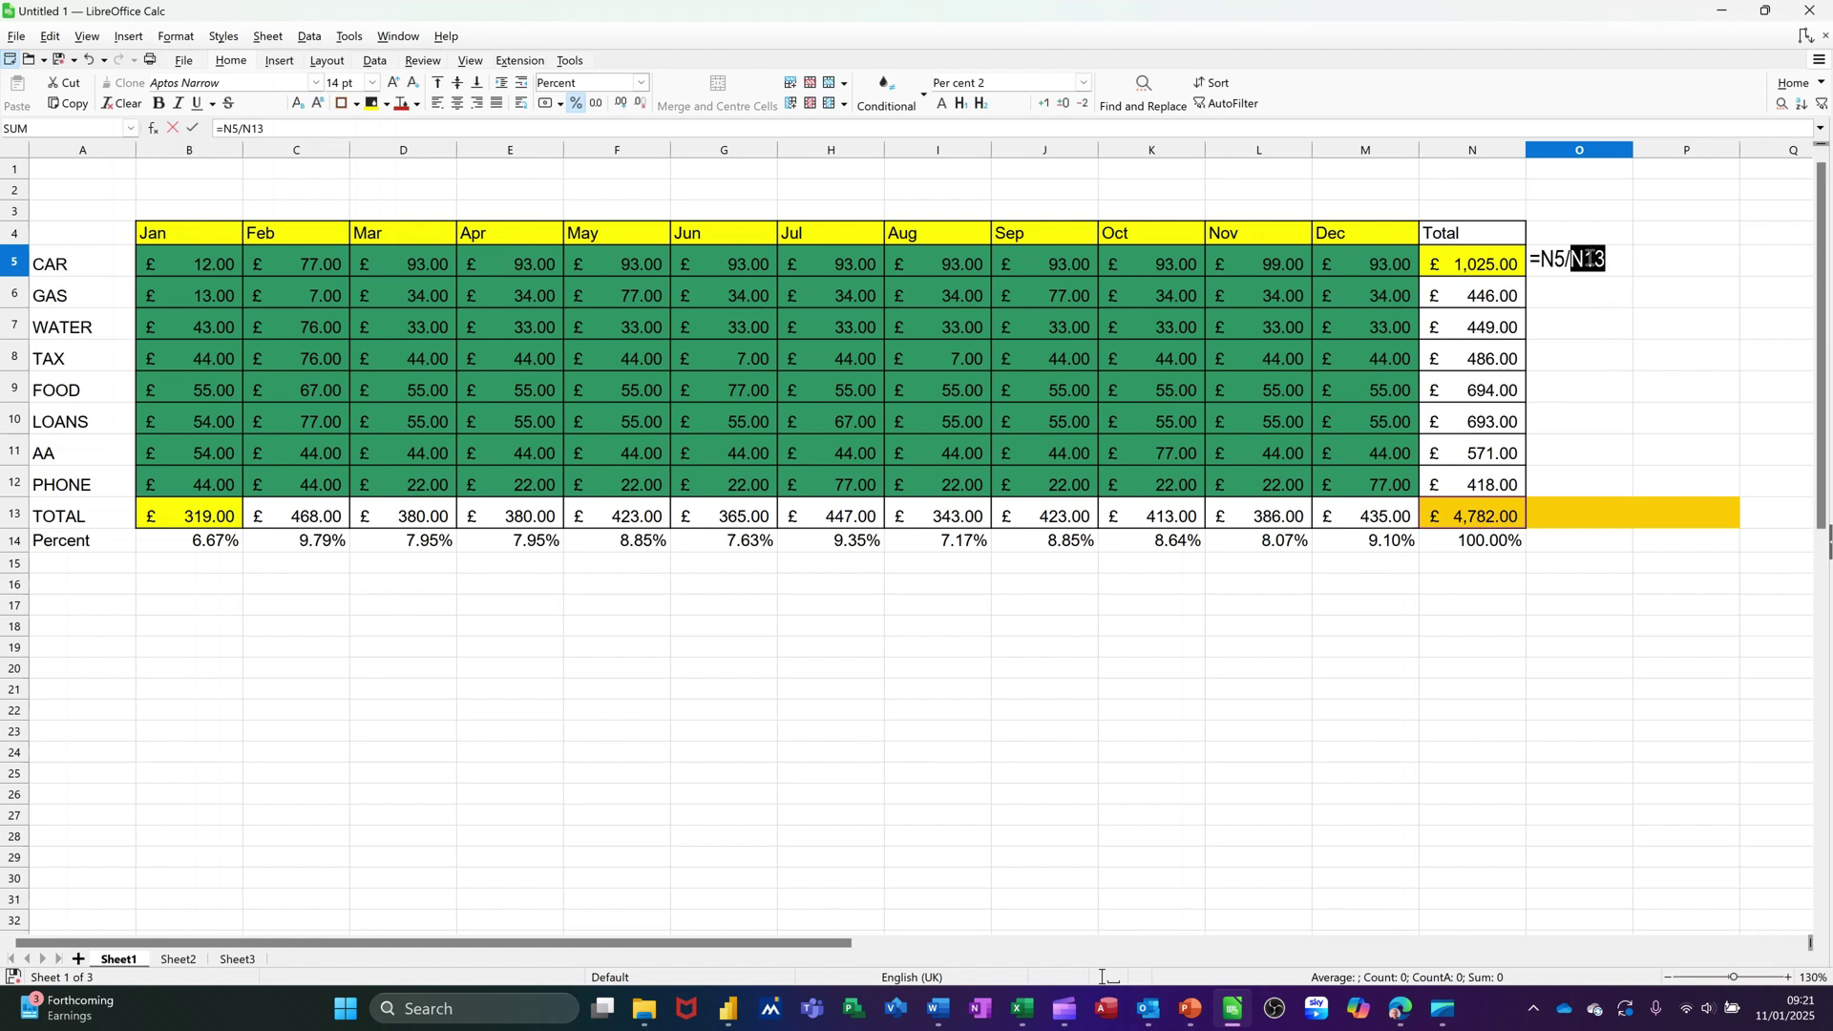
key("F4")
left_click(192, 127)
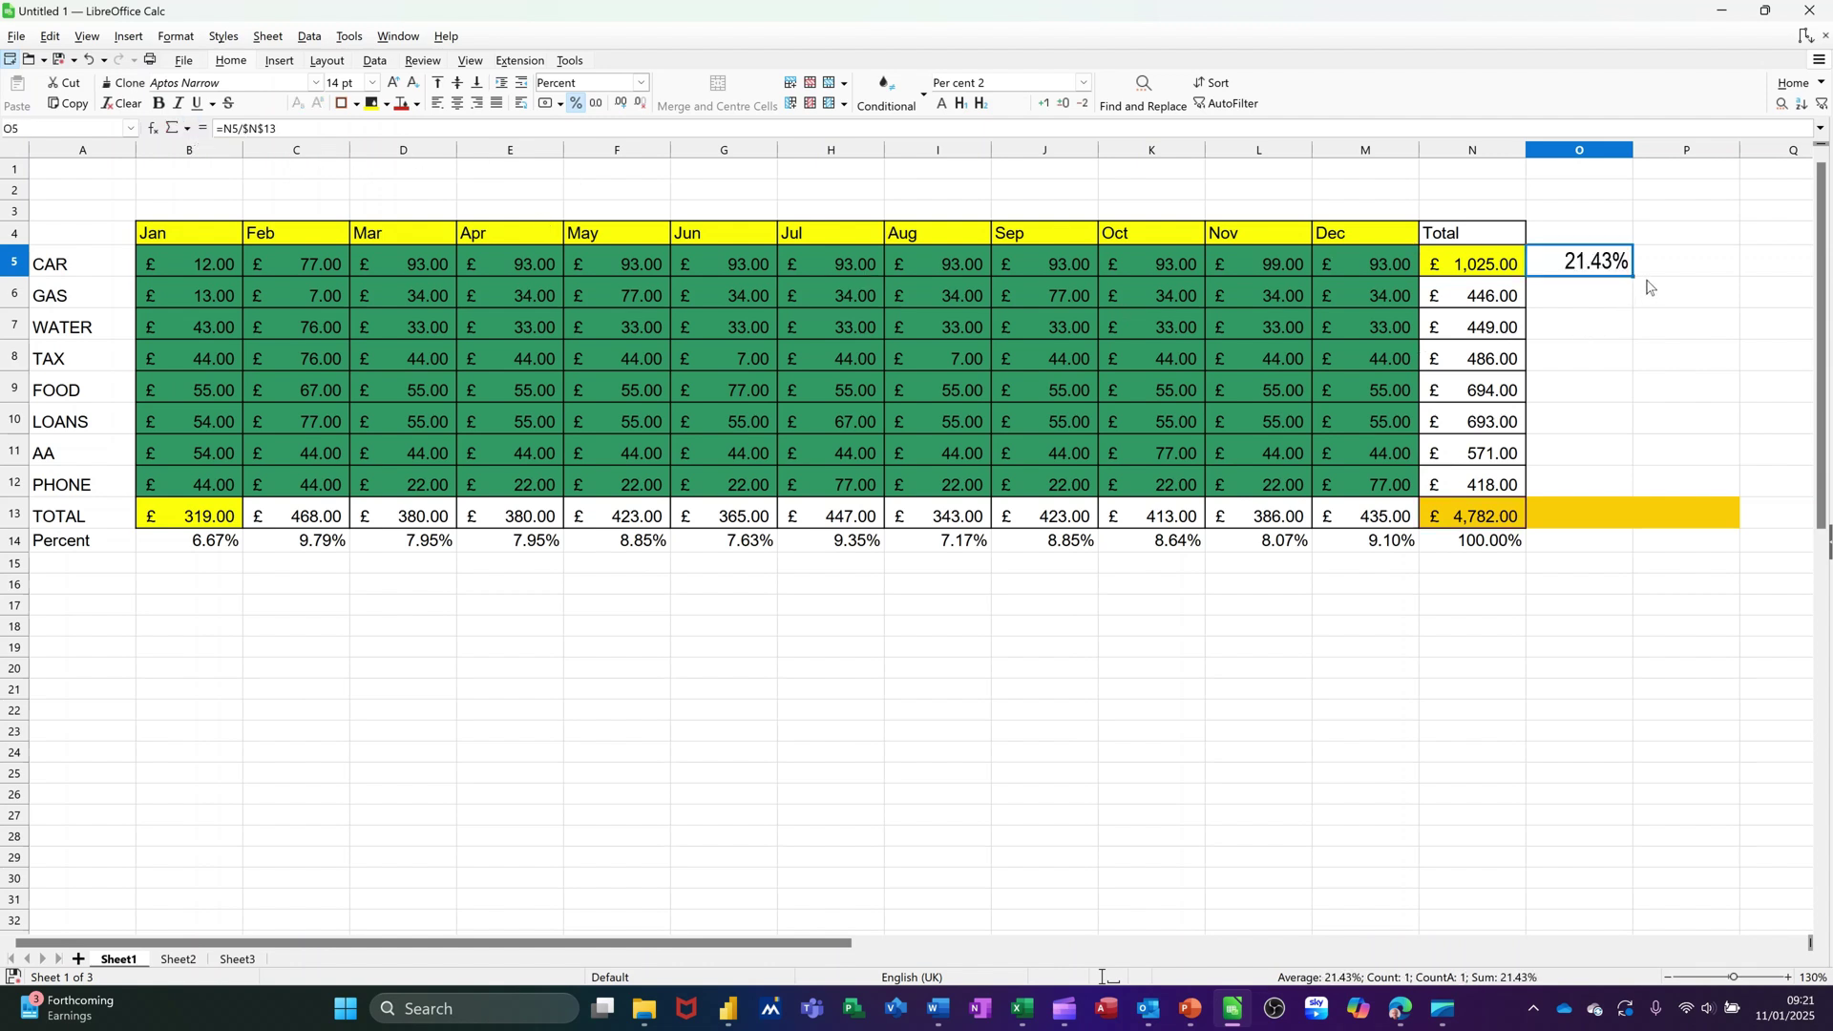
left_click_drag(1632, 275, 1607, 522)
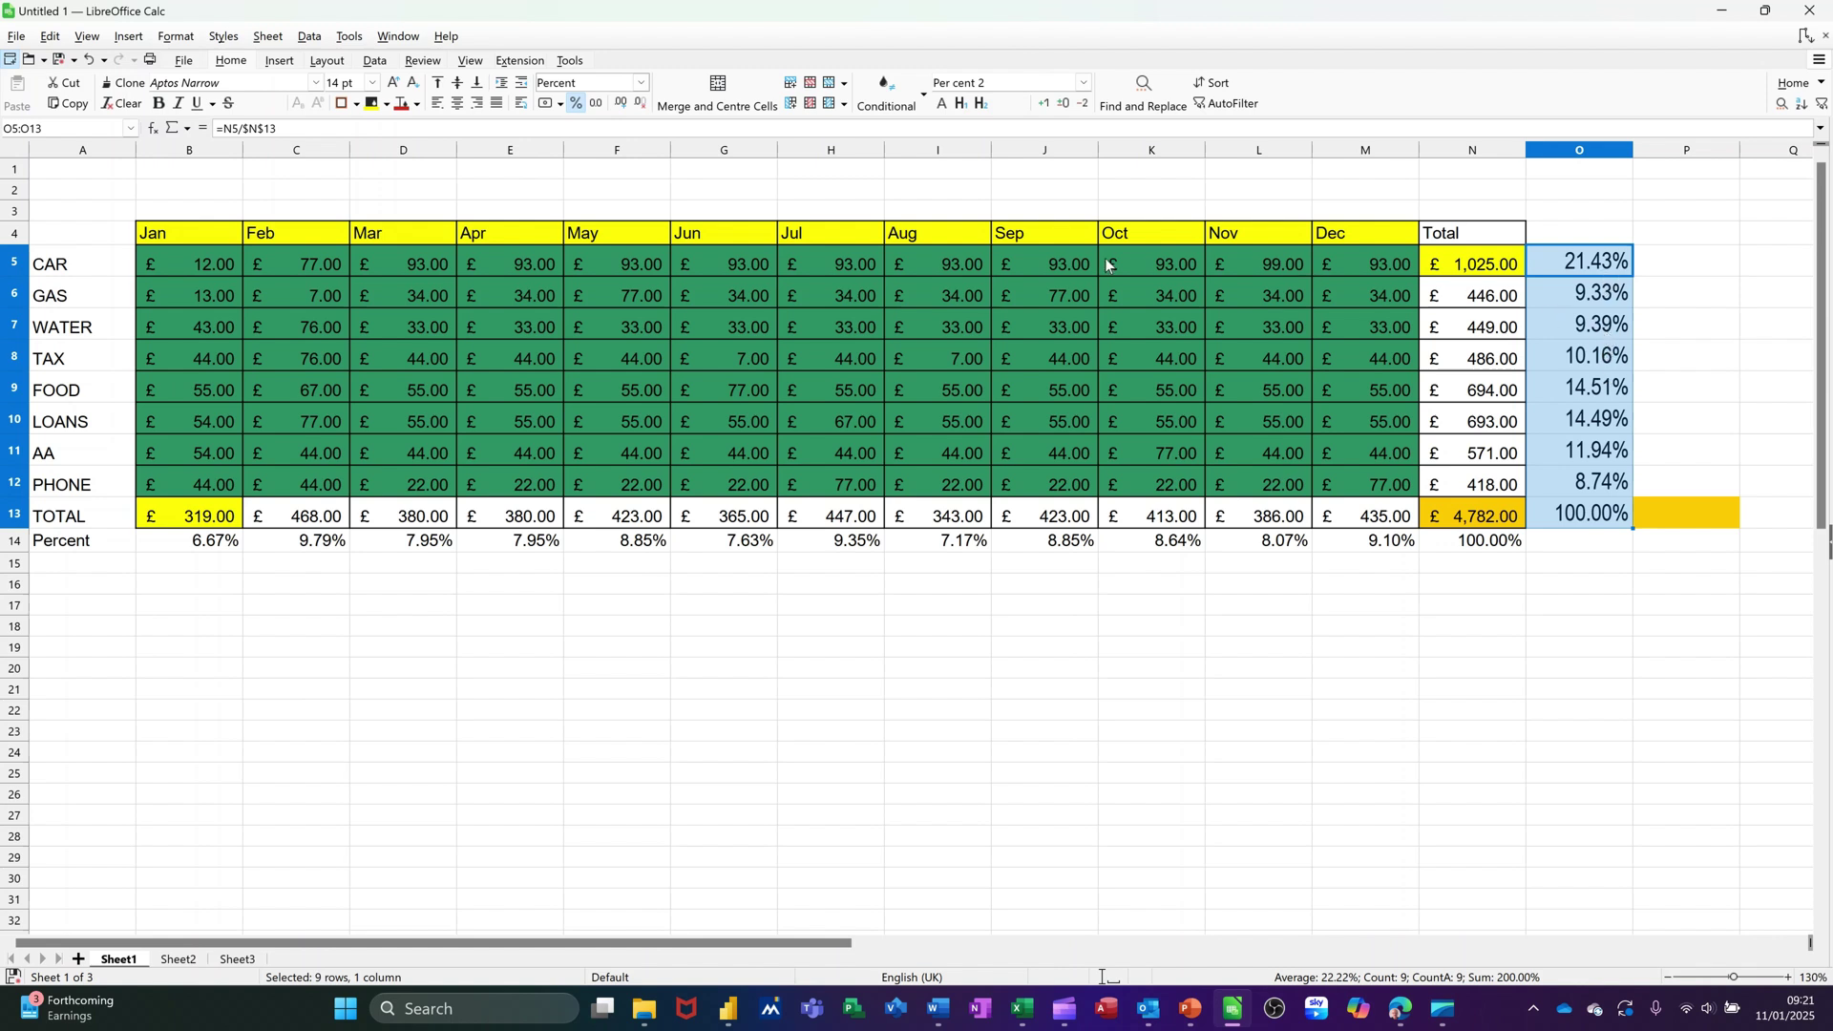
- On Sheet2, enter =C2*H1 in D2 (Jan £11.10) and copy it down the Markup column
left_click(177, 959)
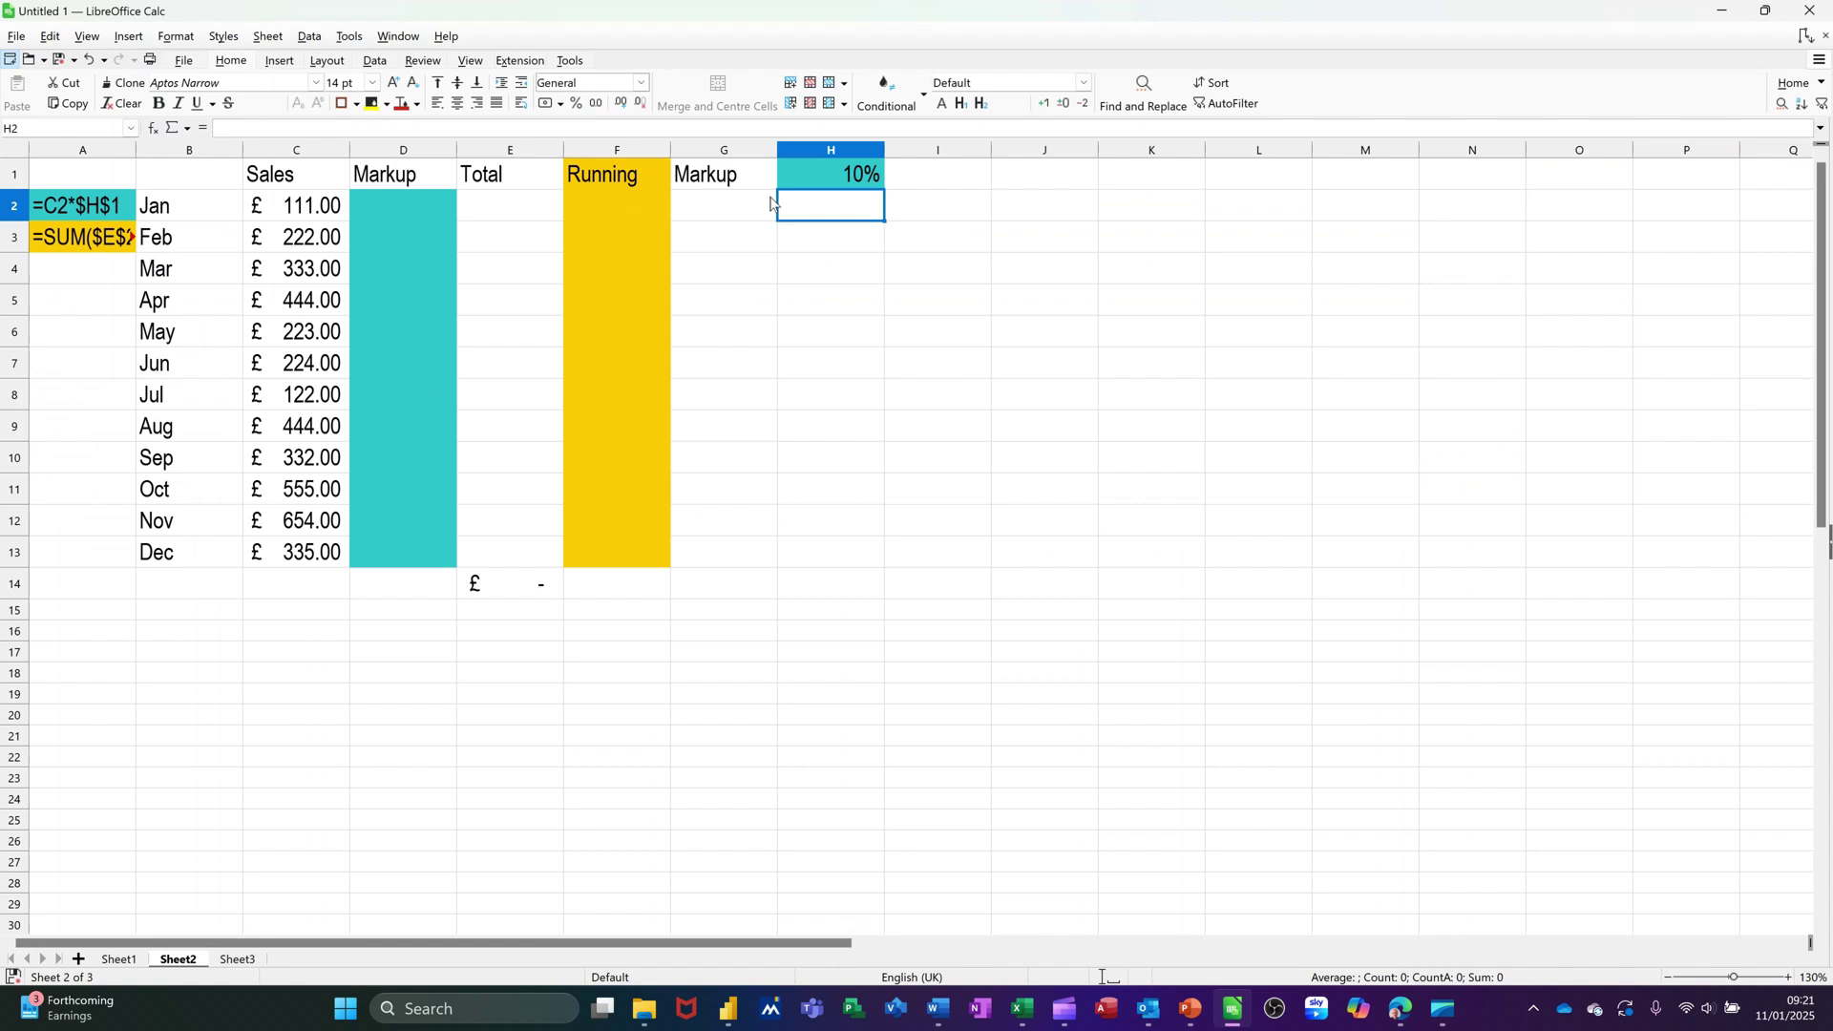
left_click(850, 179)
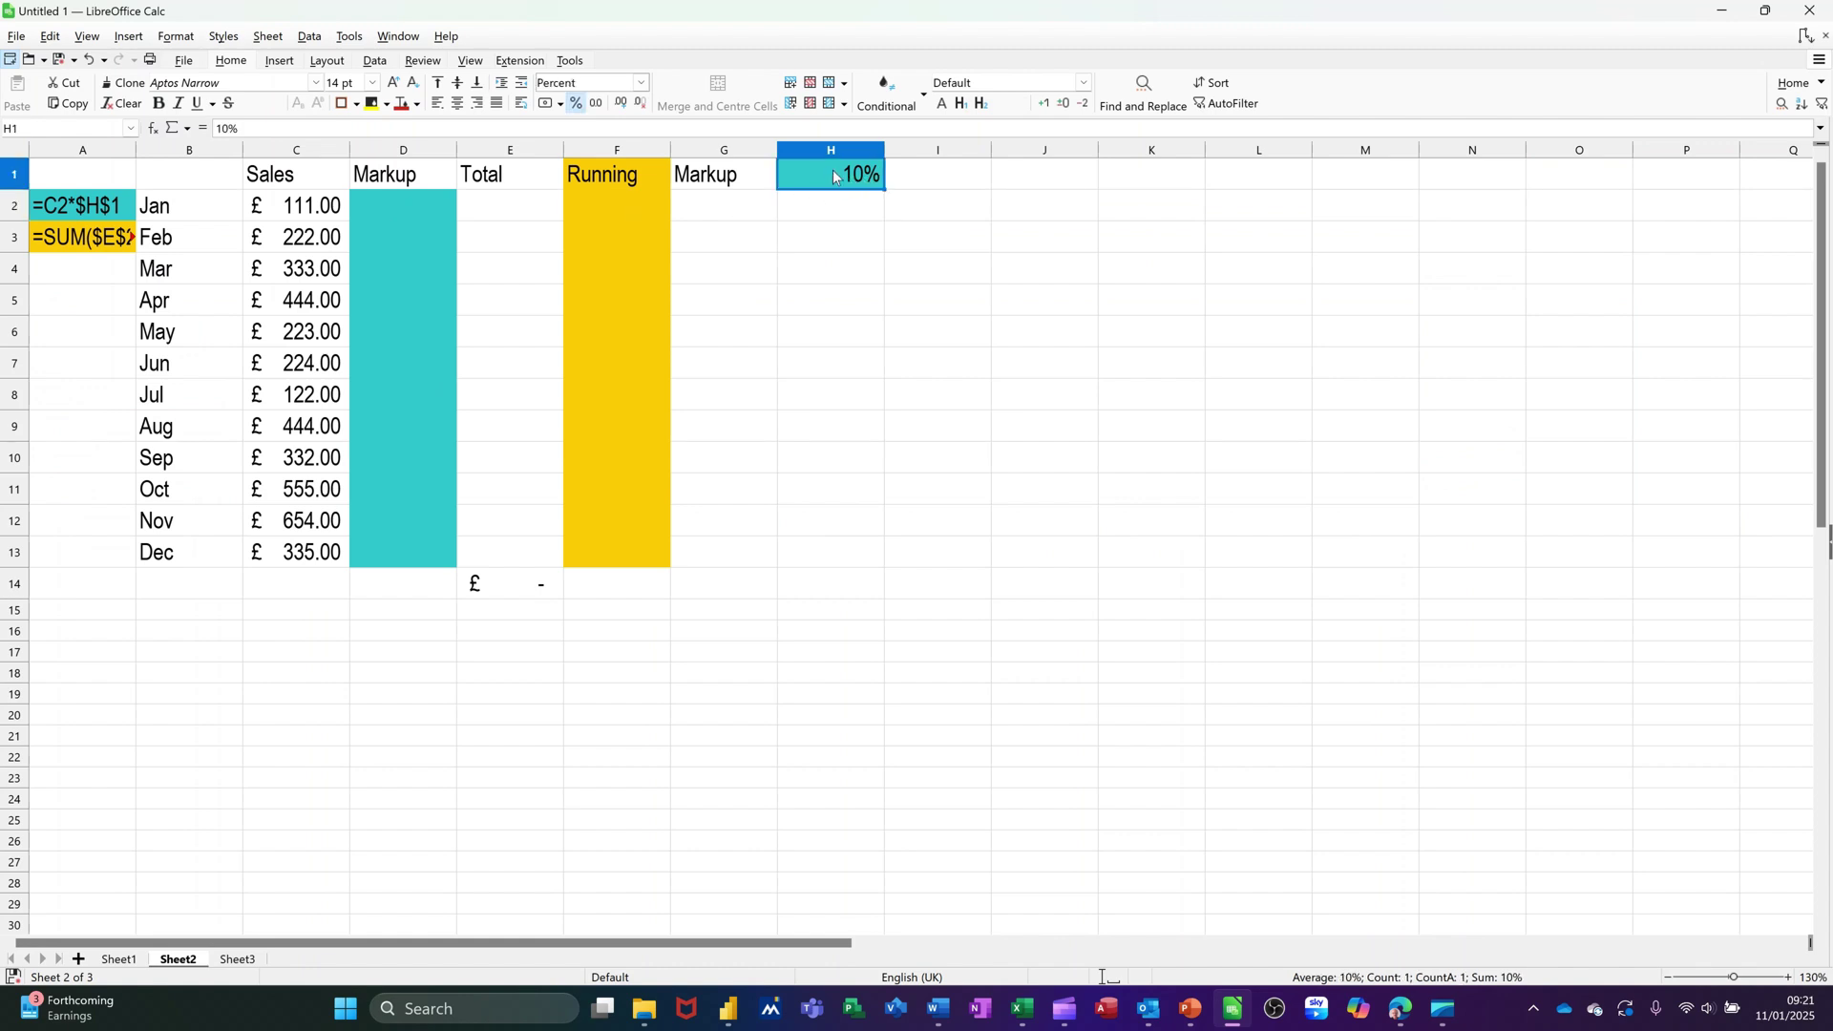
left_click(380, 210)
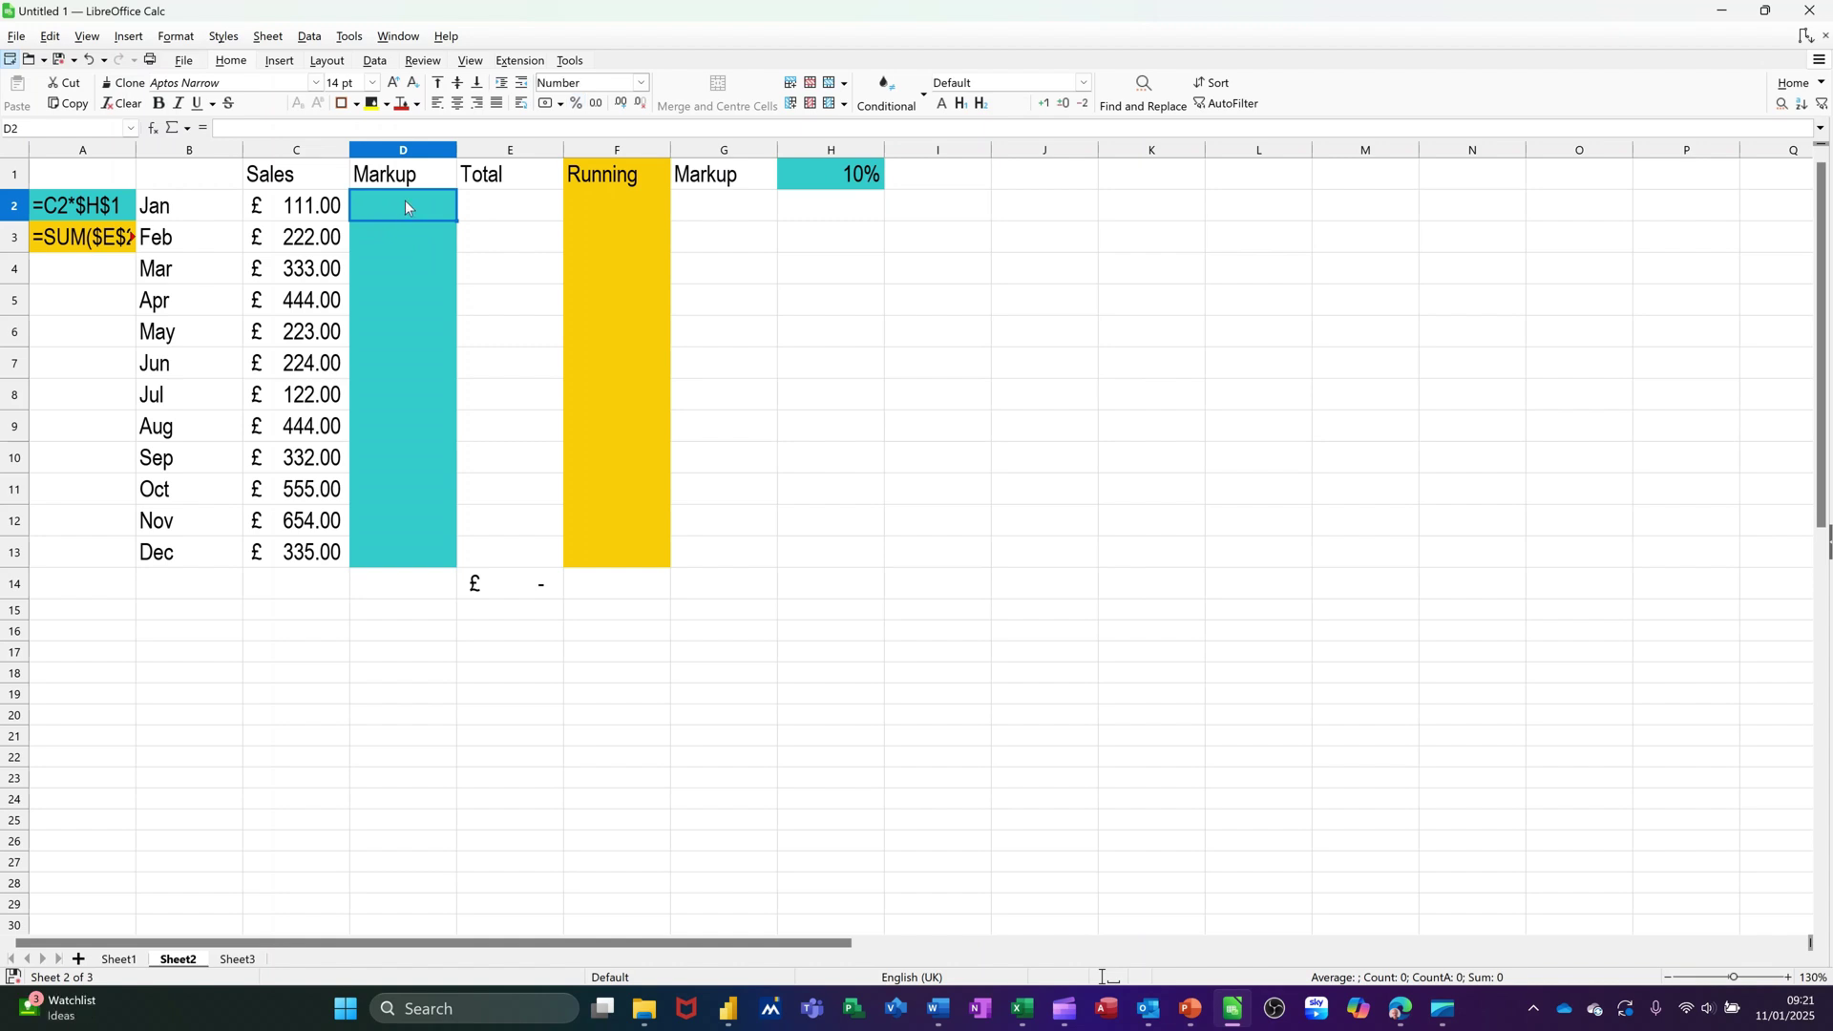
type("=")
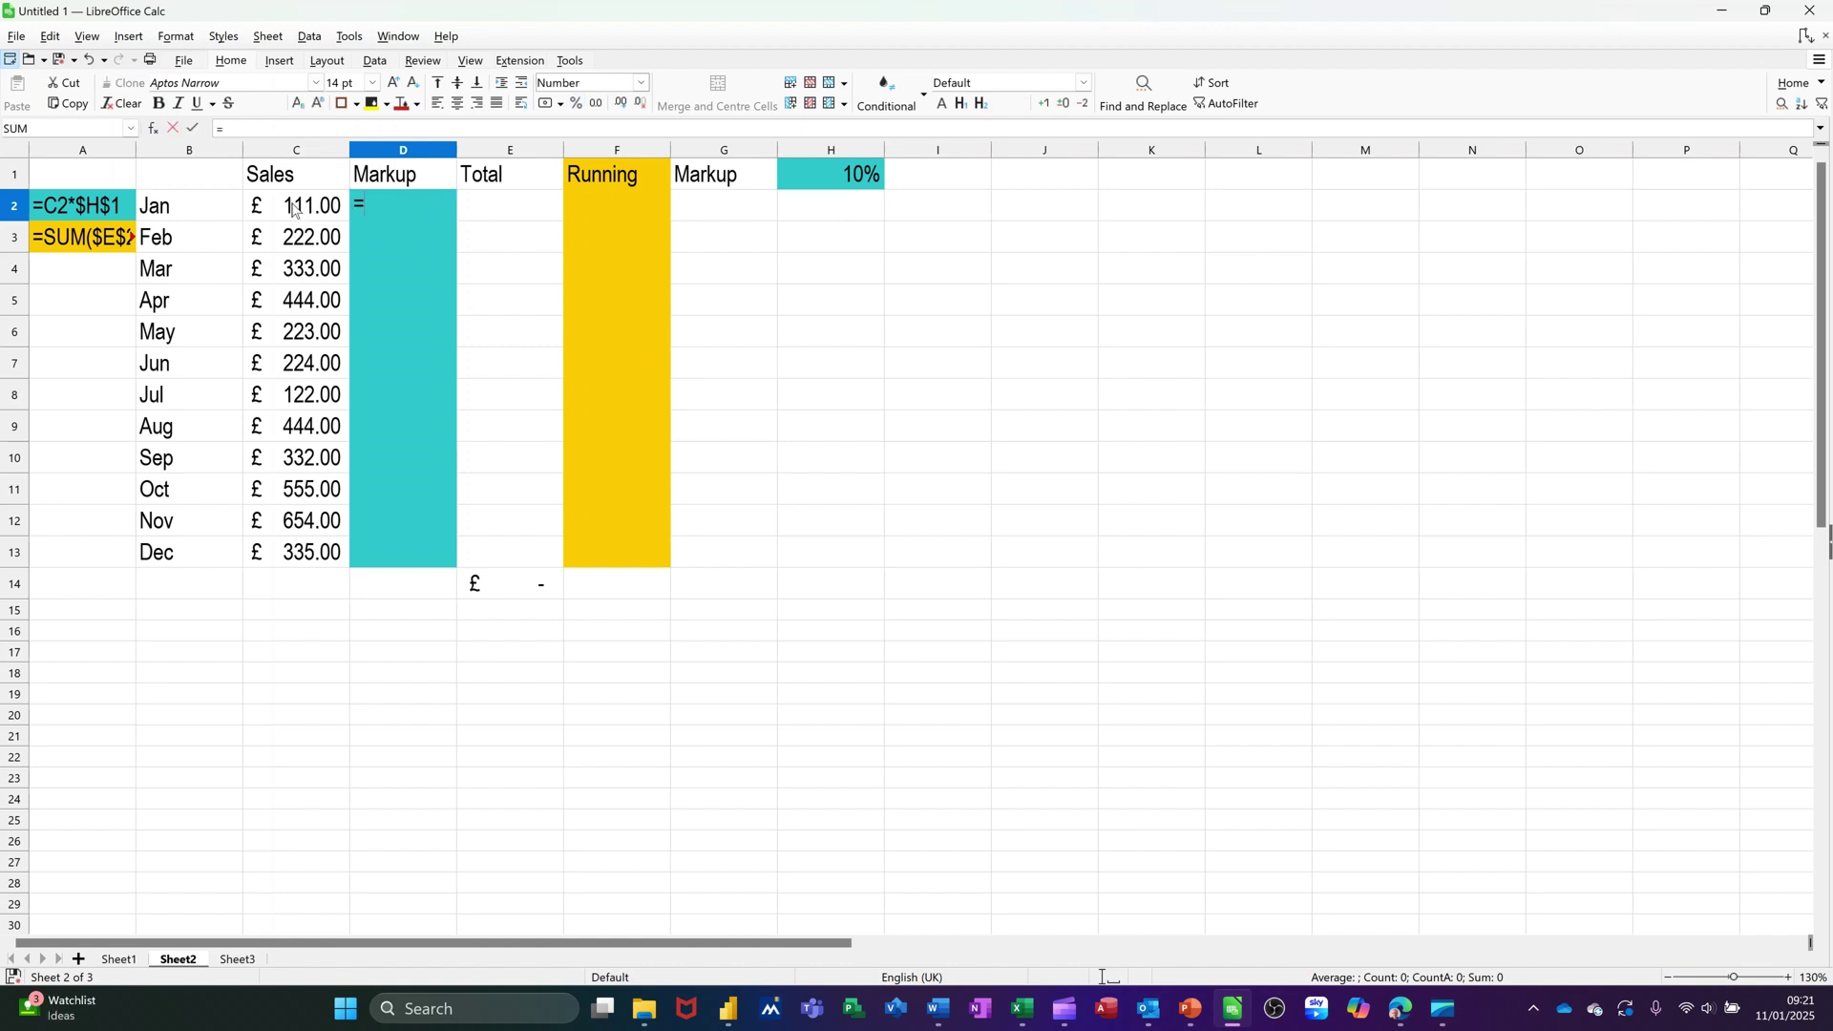
left_click(294, 210)
type("*")
left_click(819, 178)
left_click(195, 130)
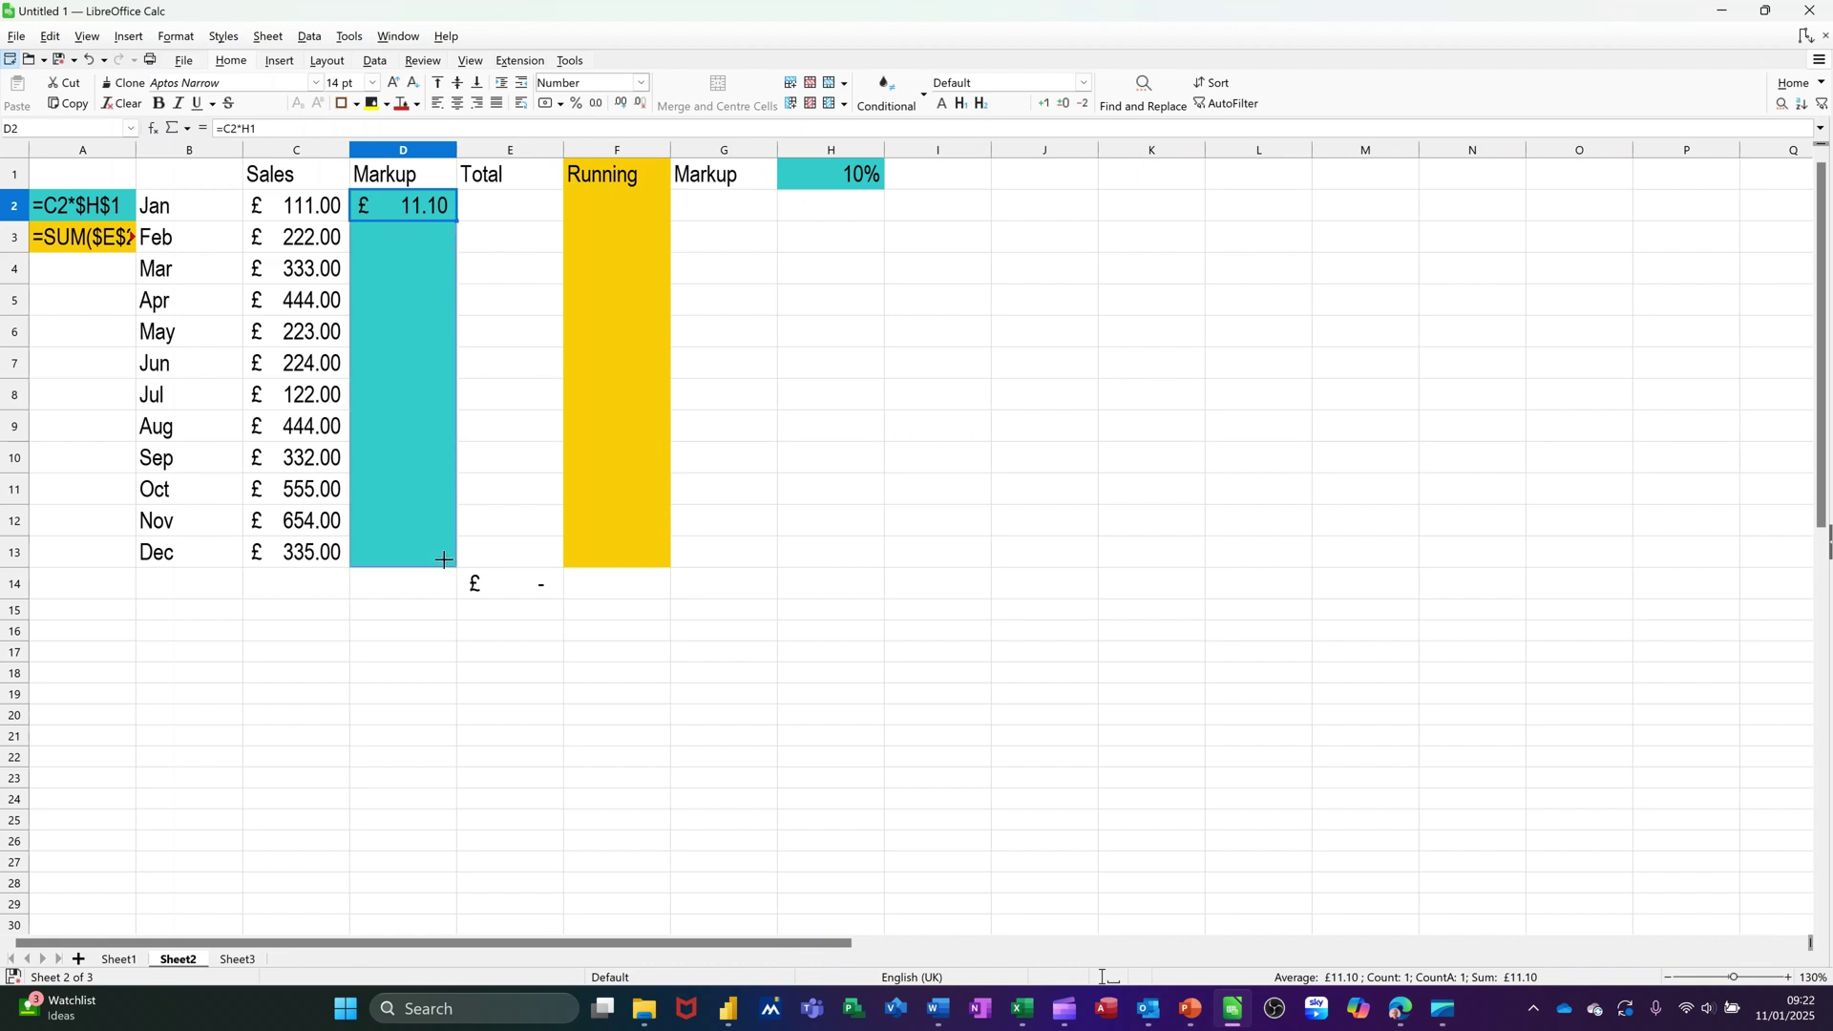
left_click_drag(445, 566, 445, 564)
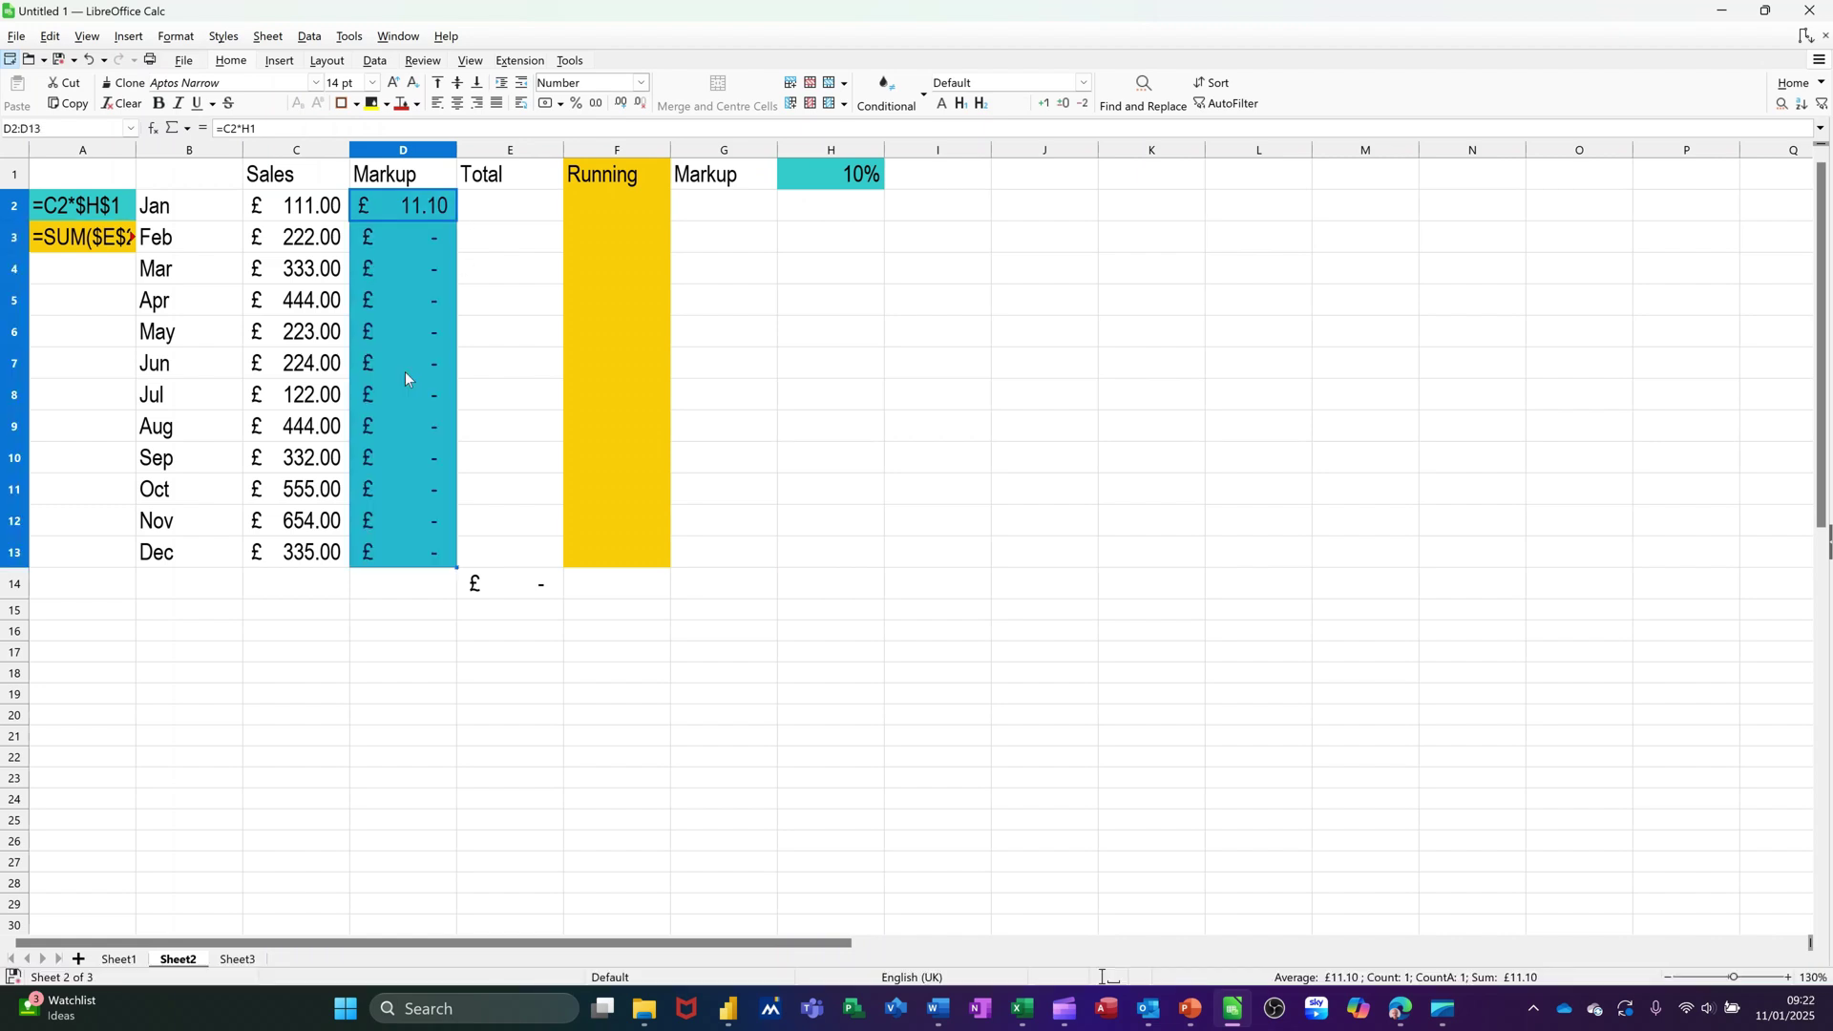
- Change D2's formula to =C2*$H$1 and fill it down to D13, totalling £399.90
left_click(391, 241)
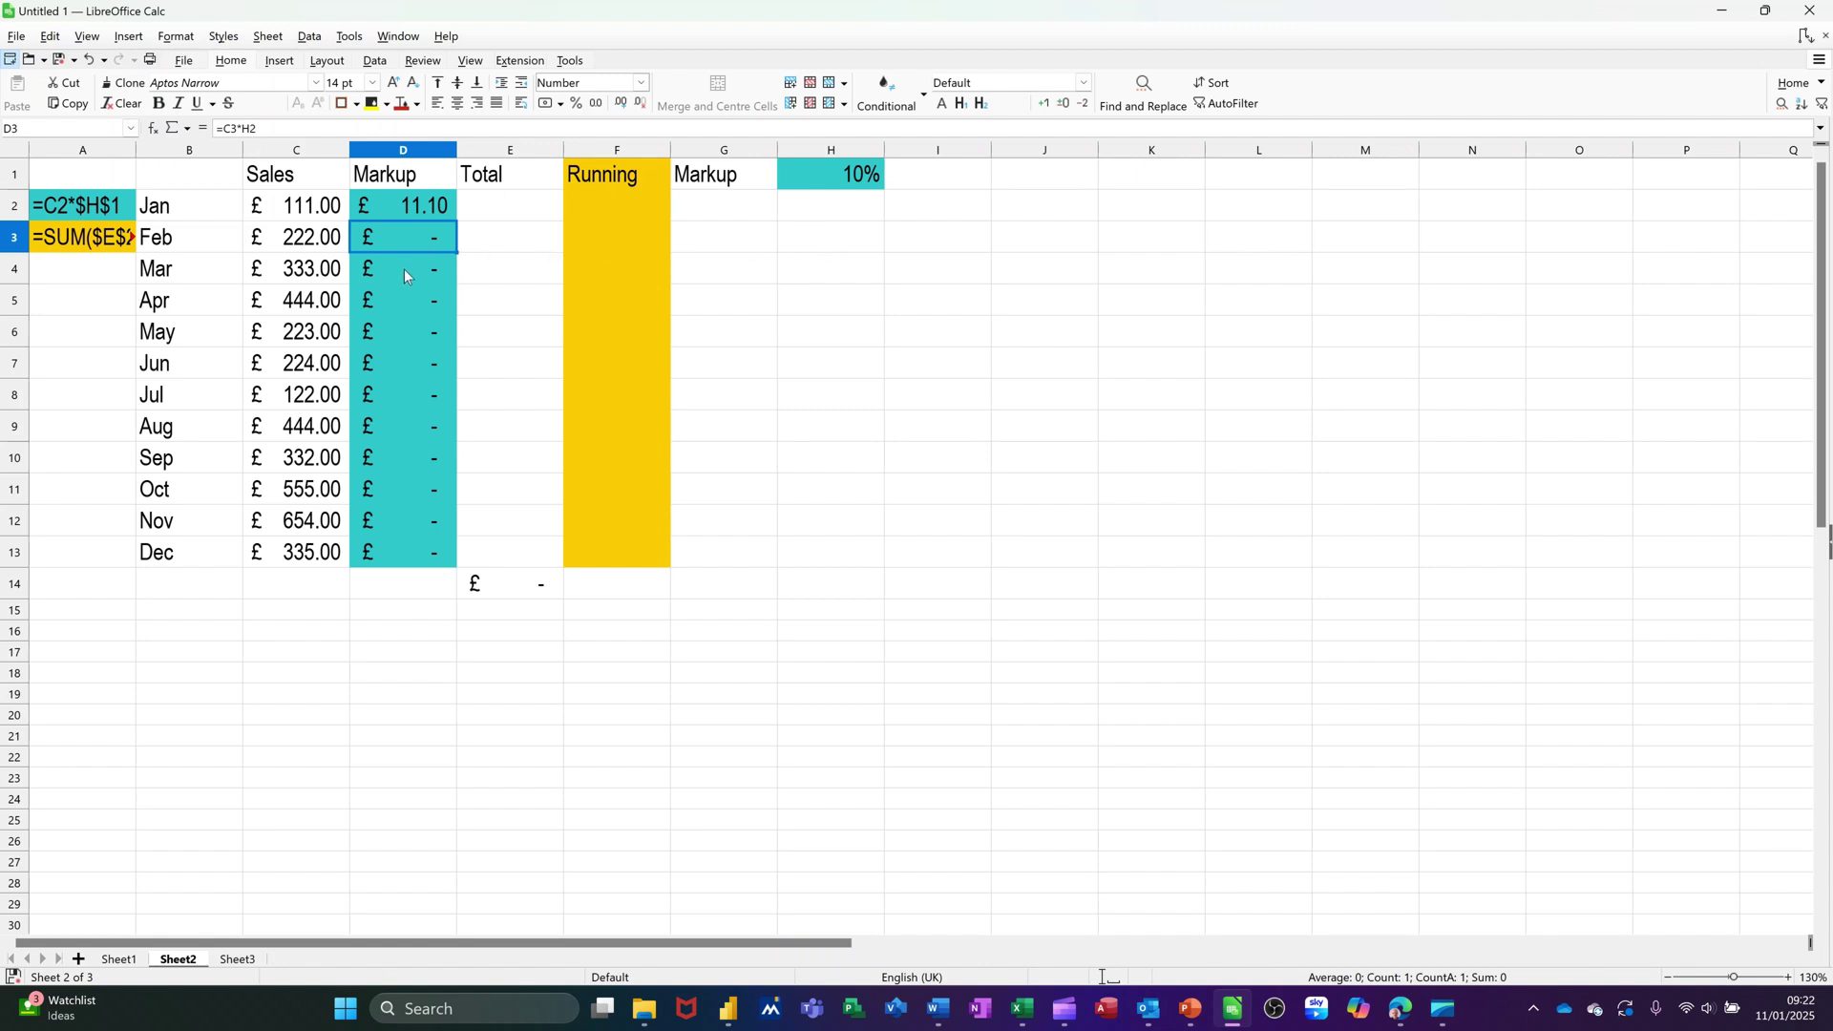
key("Down")
key("Down")
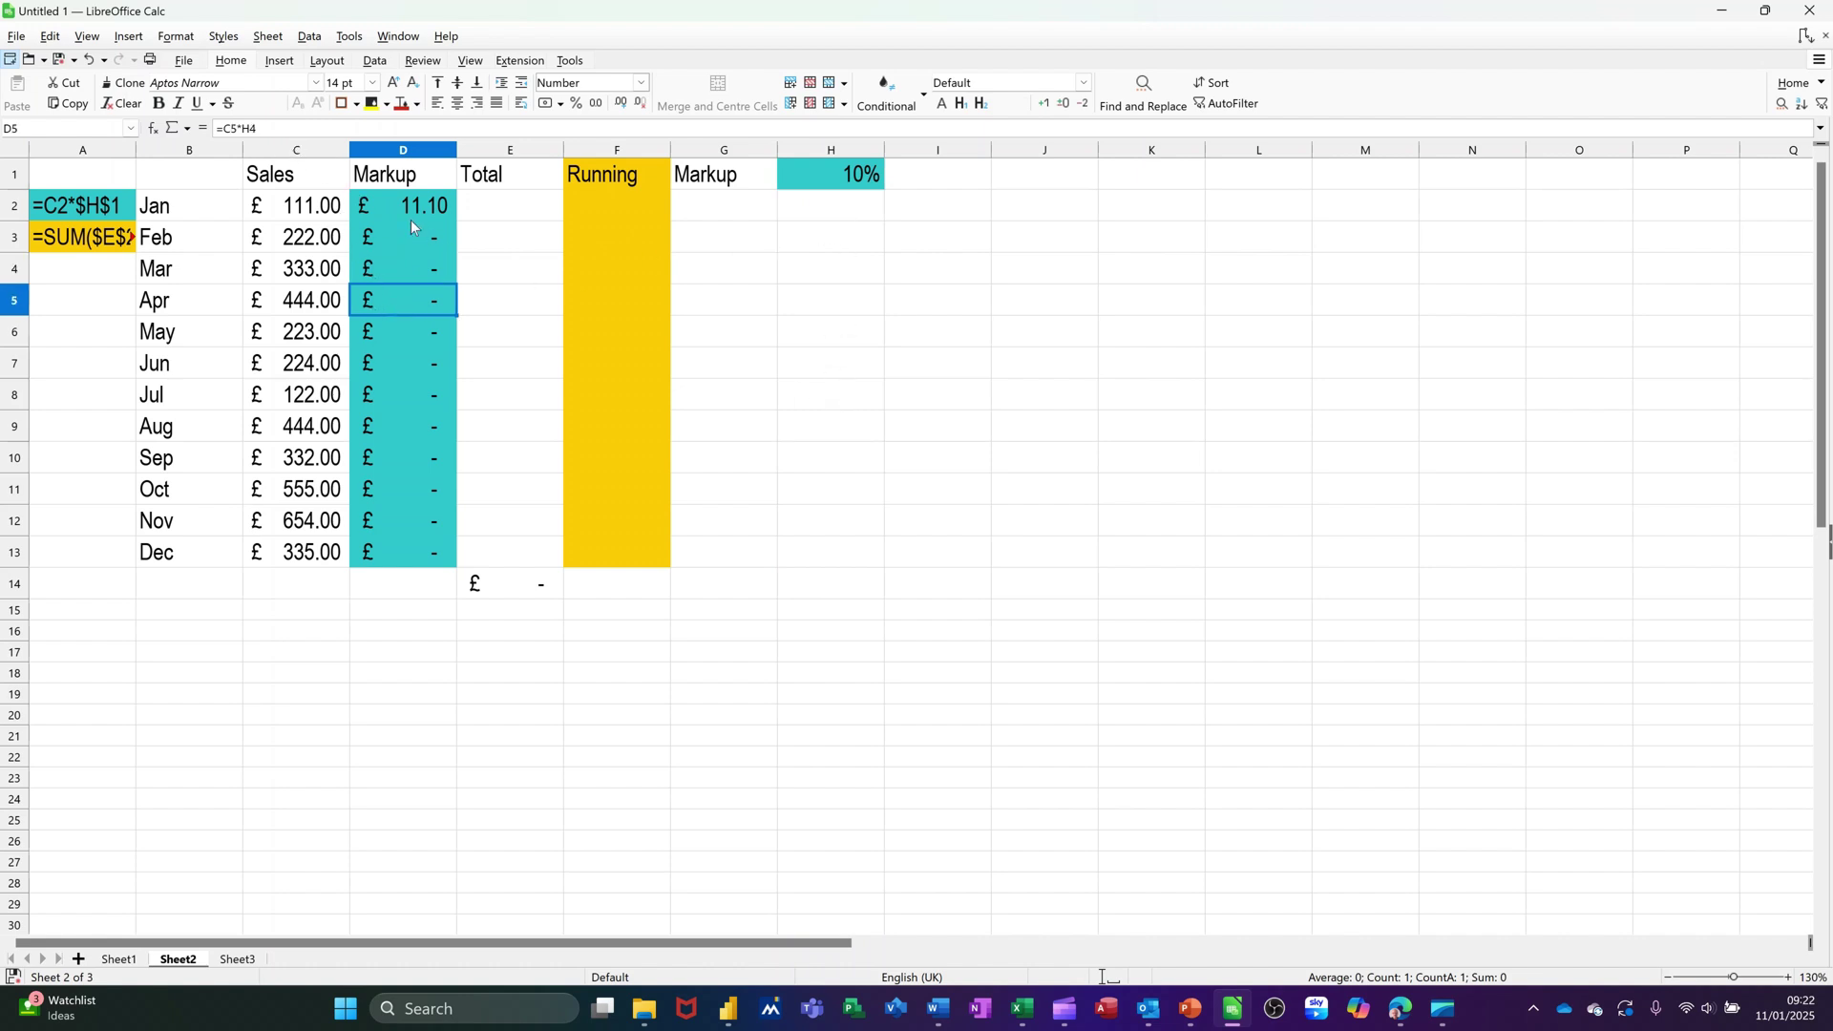
left_click(406, 210)
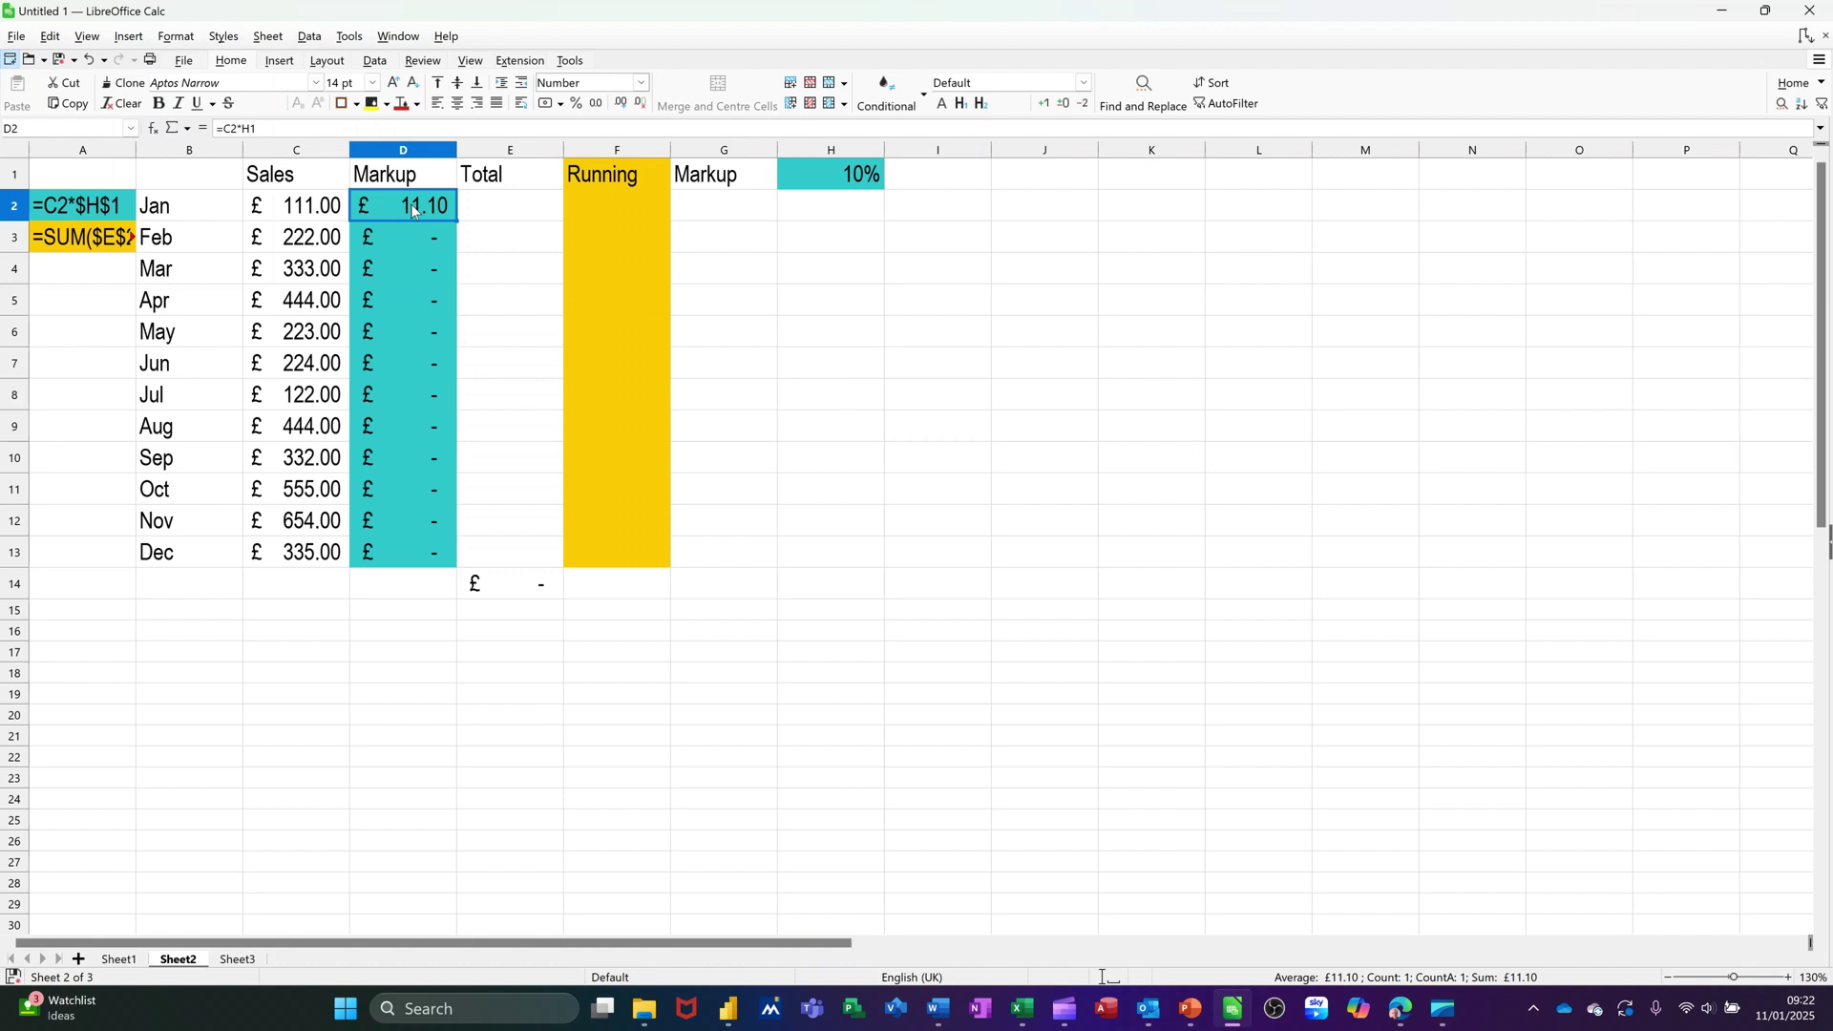
left_click(285, 132)
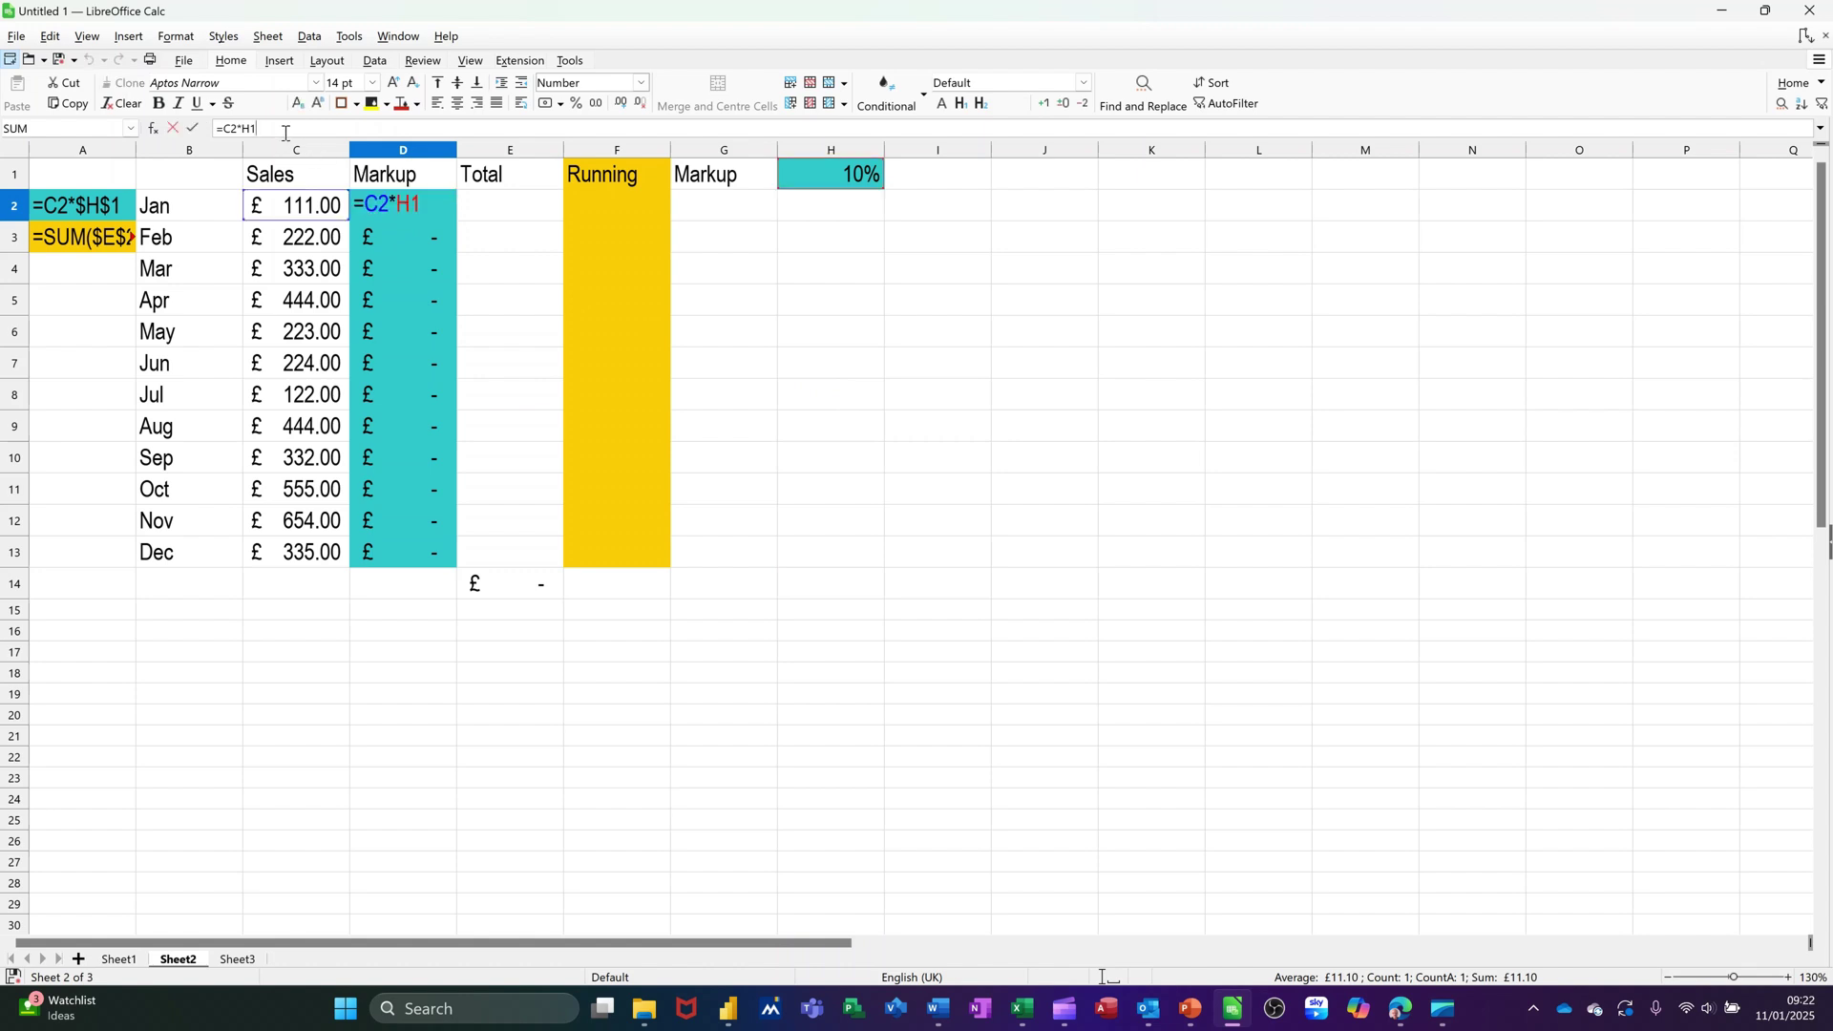
key("shift+F4")
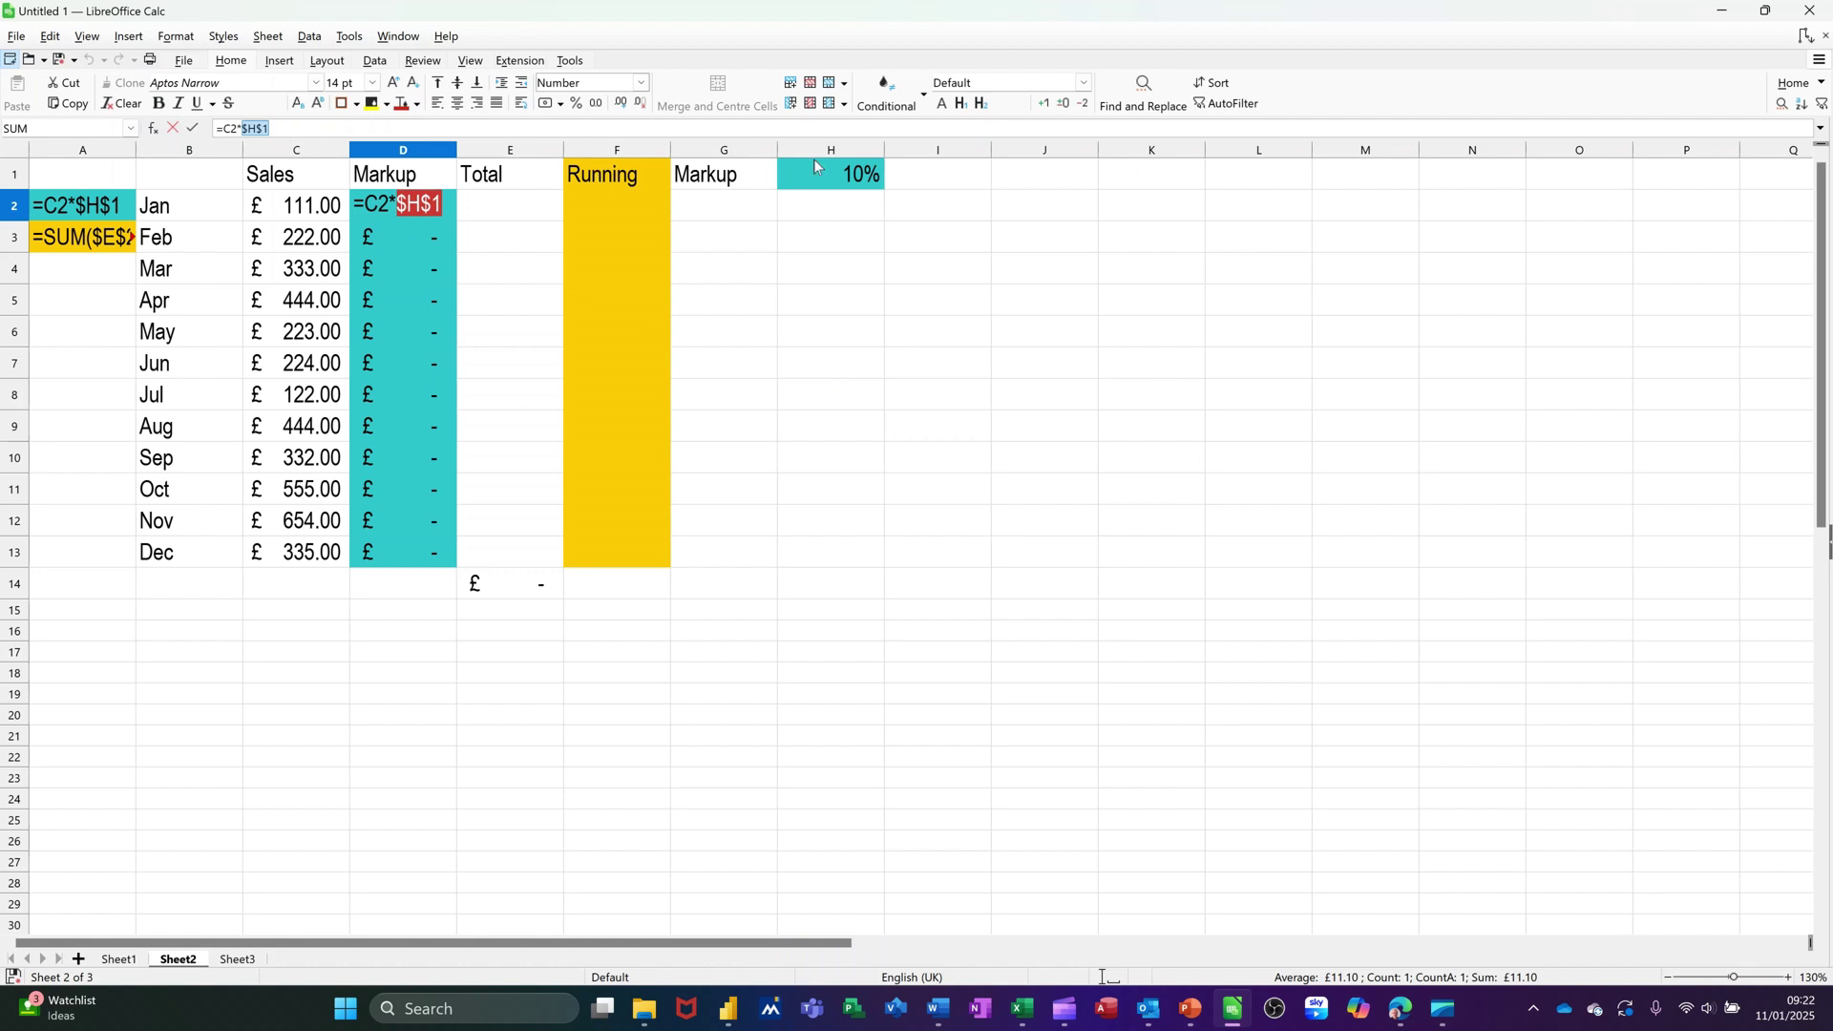
left_click(196, 129)
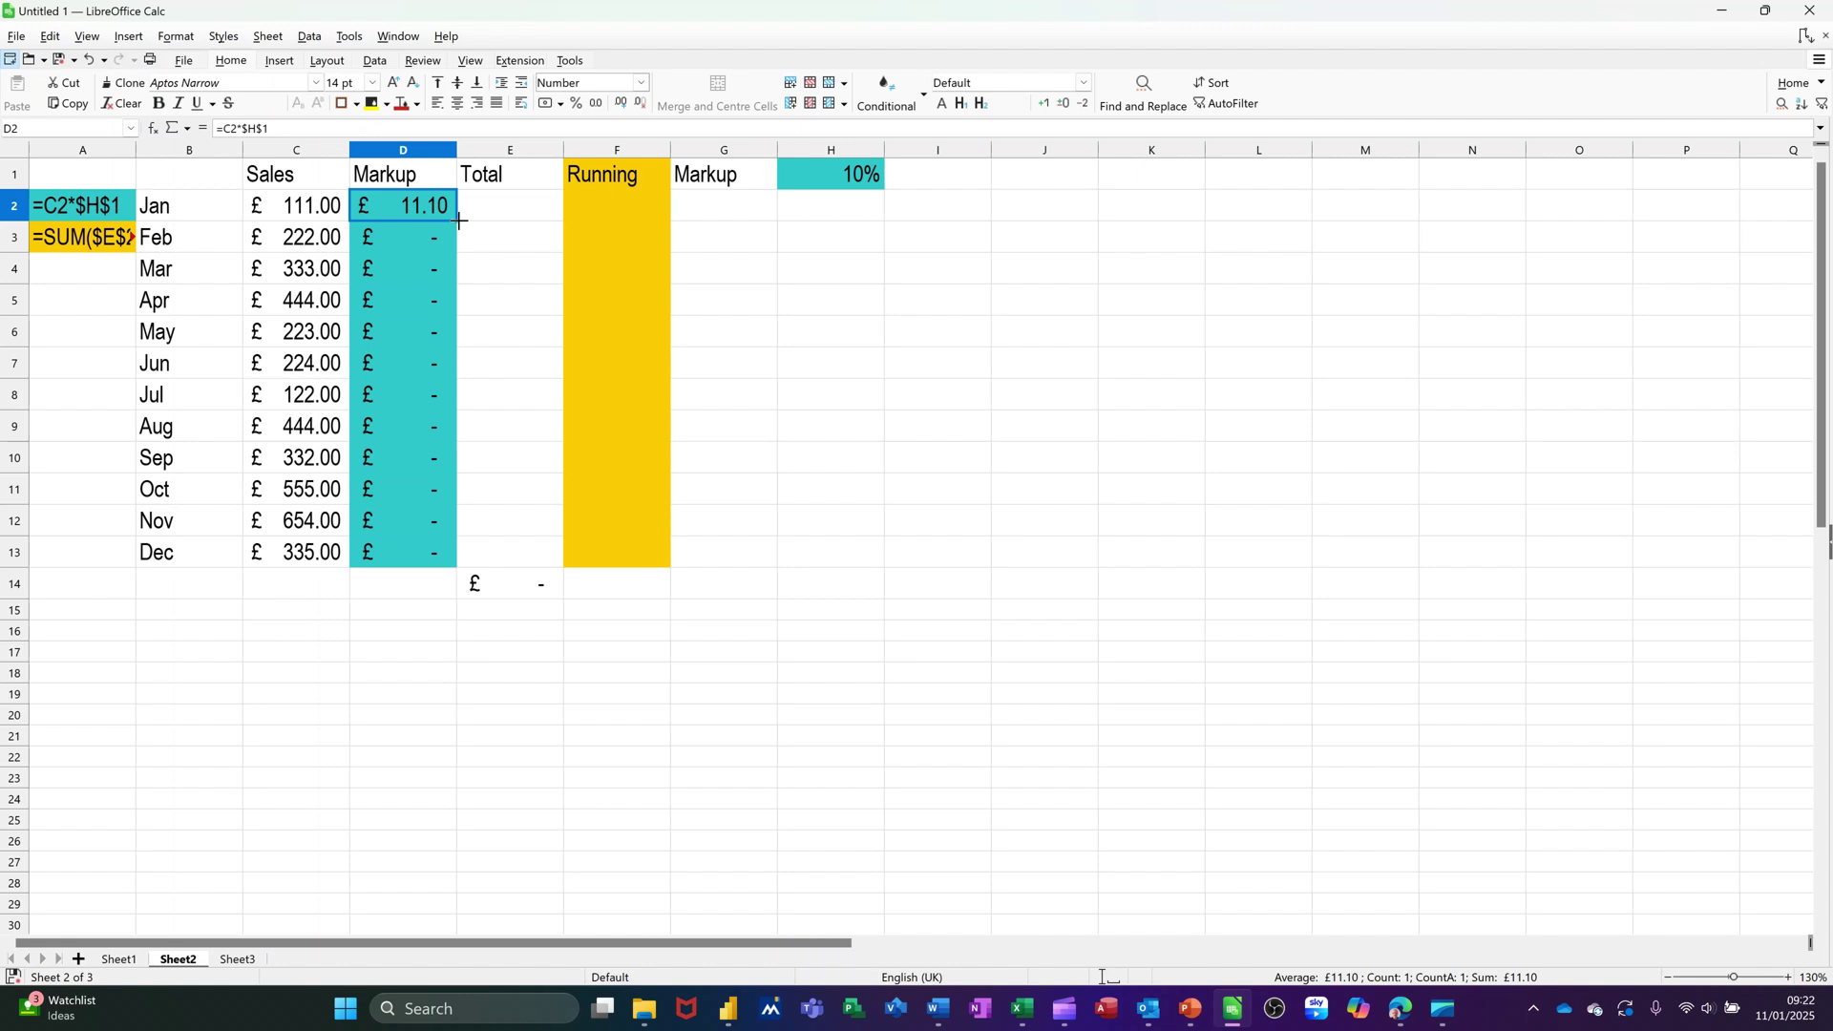
left_click_drag(456, 220, 437, 566)
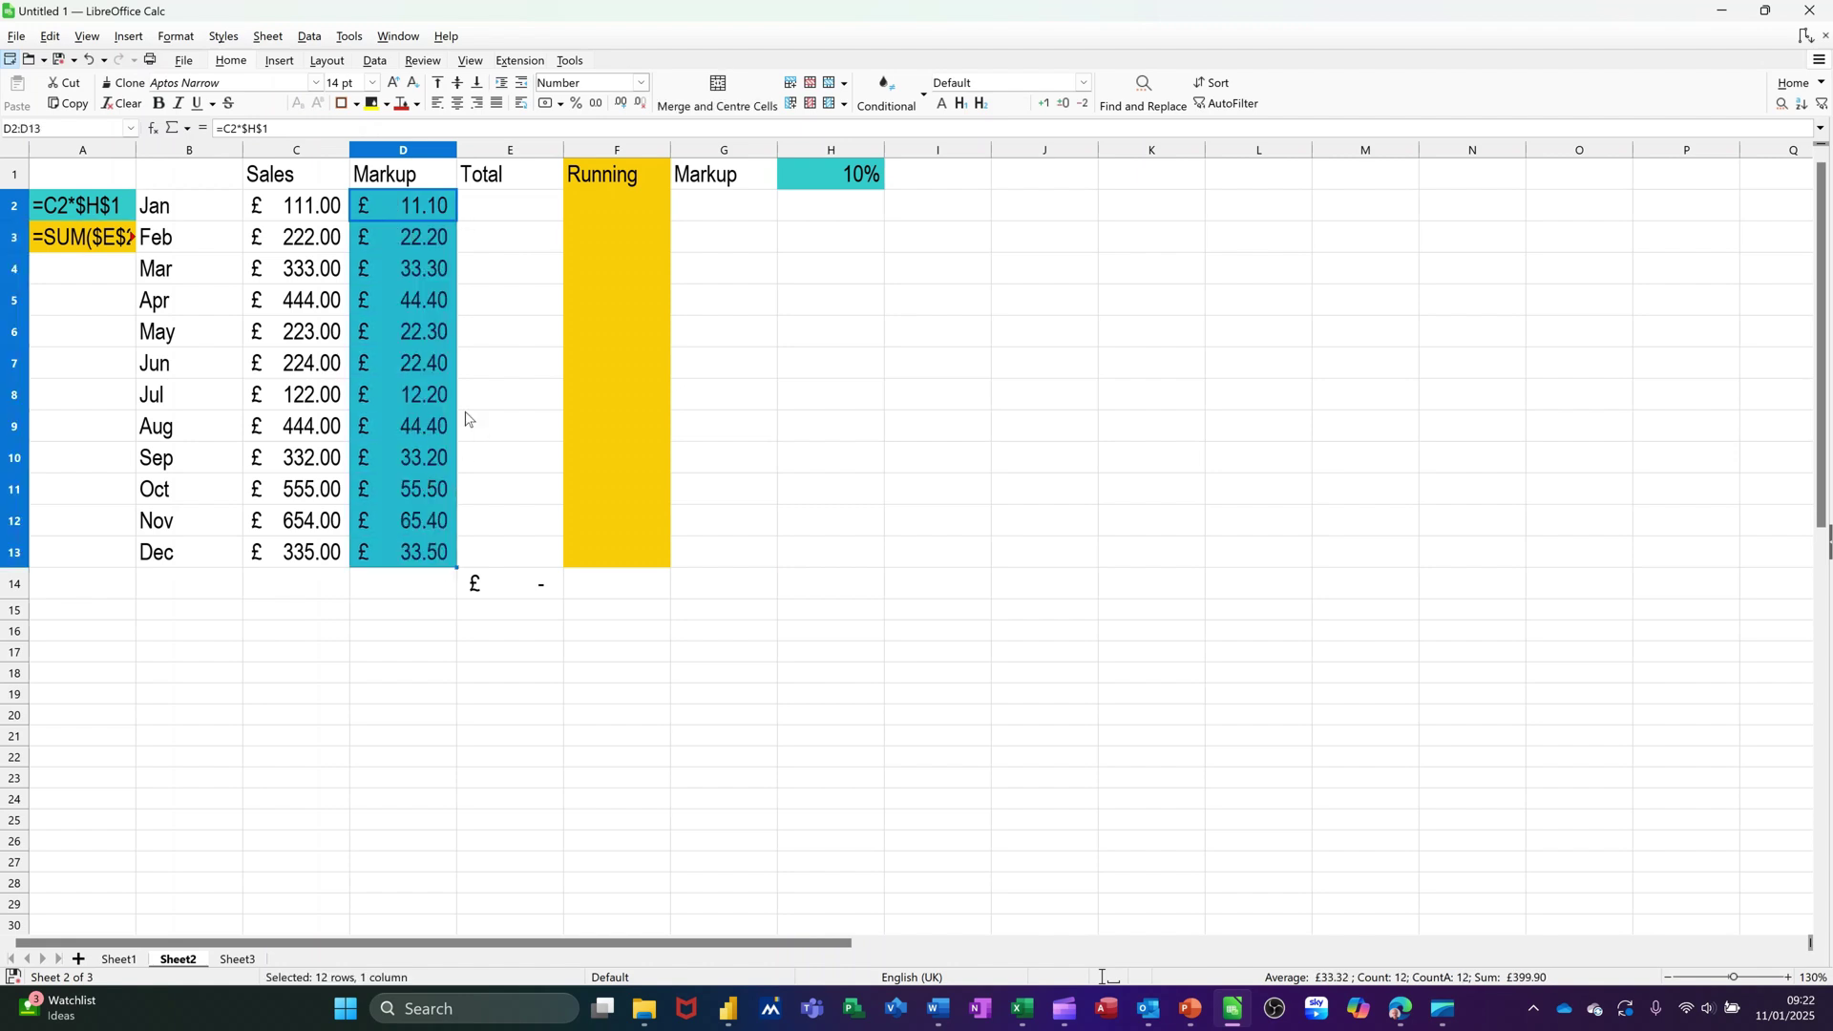
- AutoSum E2 to =SUM(C2:D2) and fill it down to E13, totalling £4,398.90
left_click(510, 216)
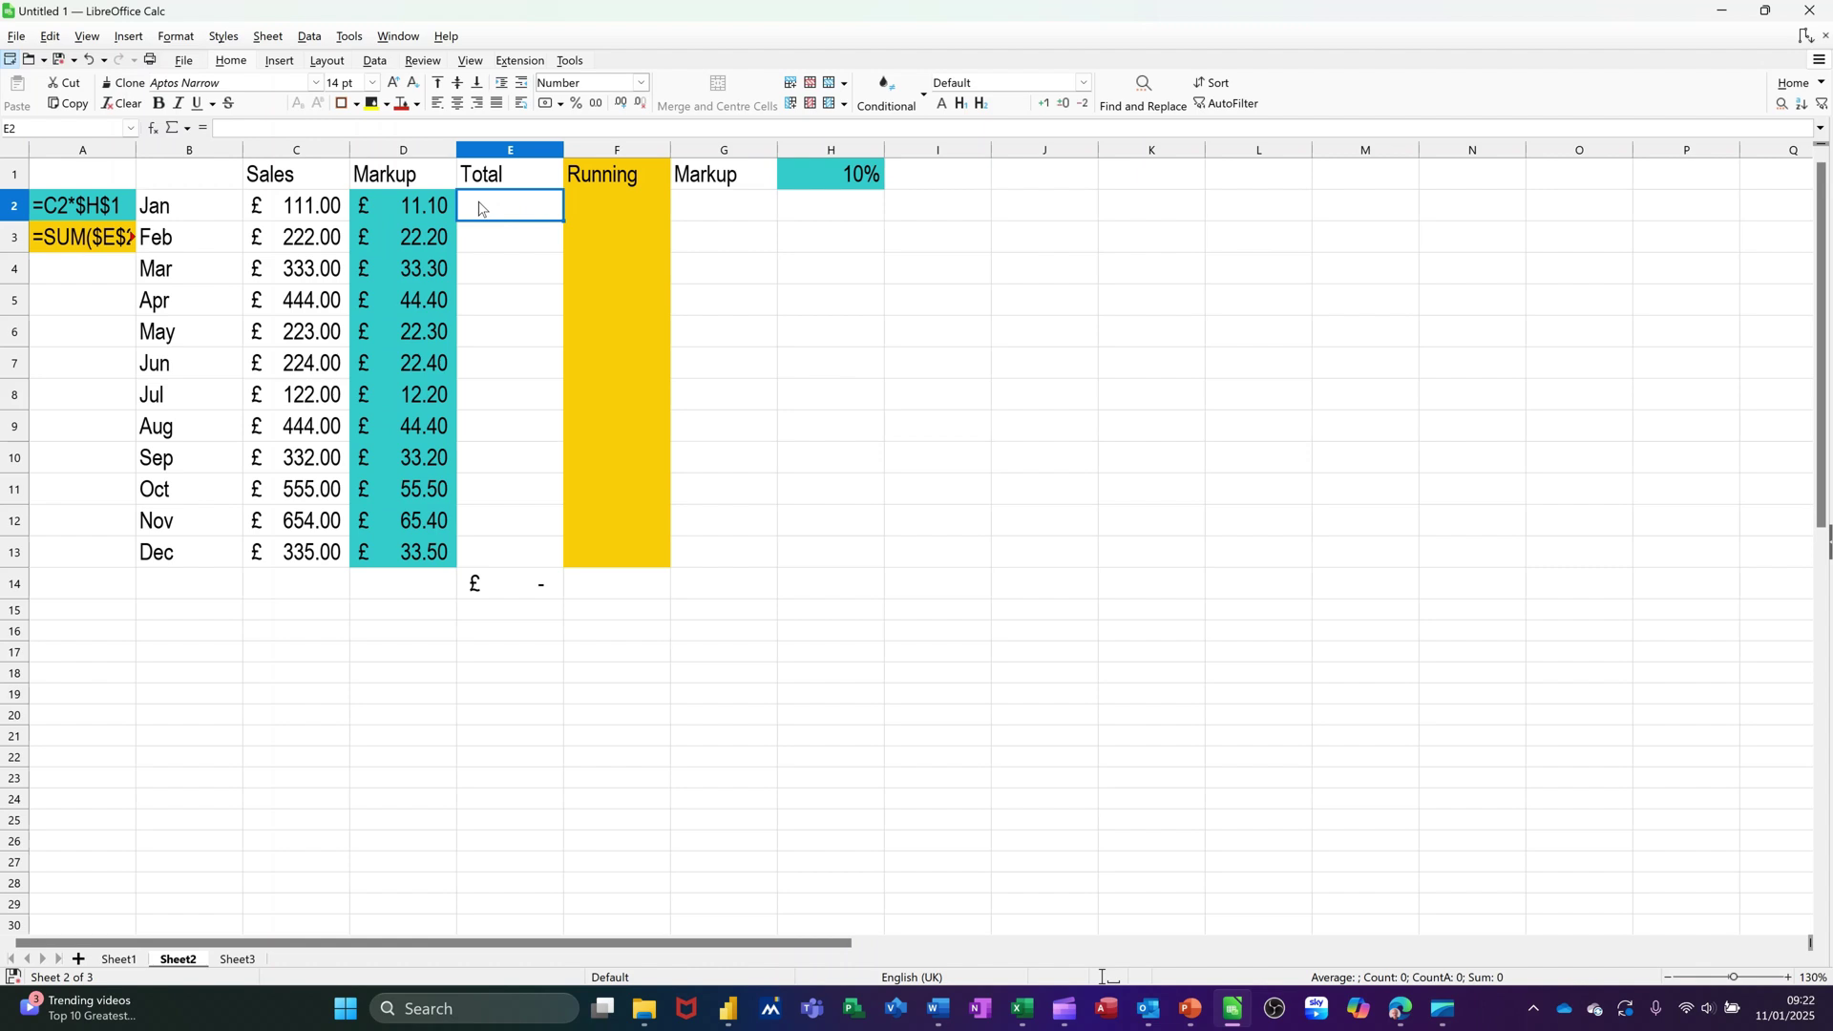
key("alt+equal")
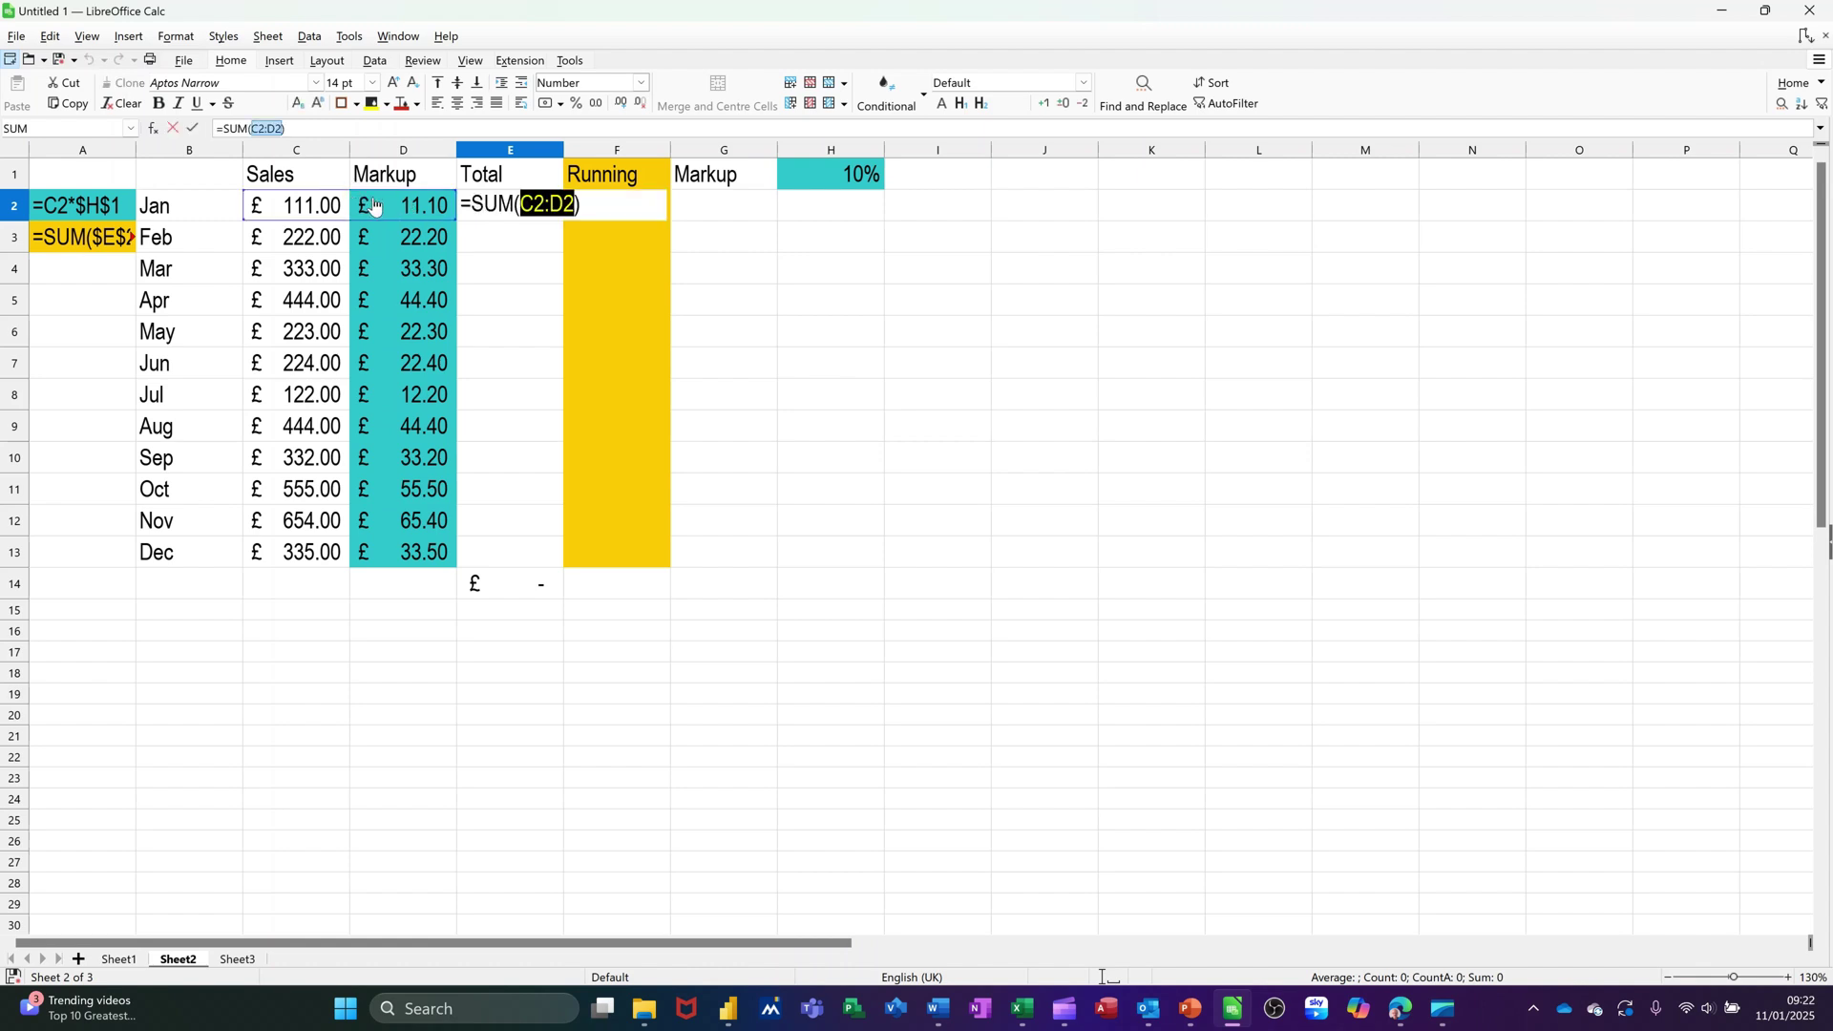
left_click(193, 129)
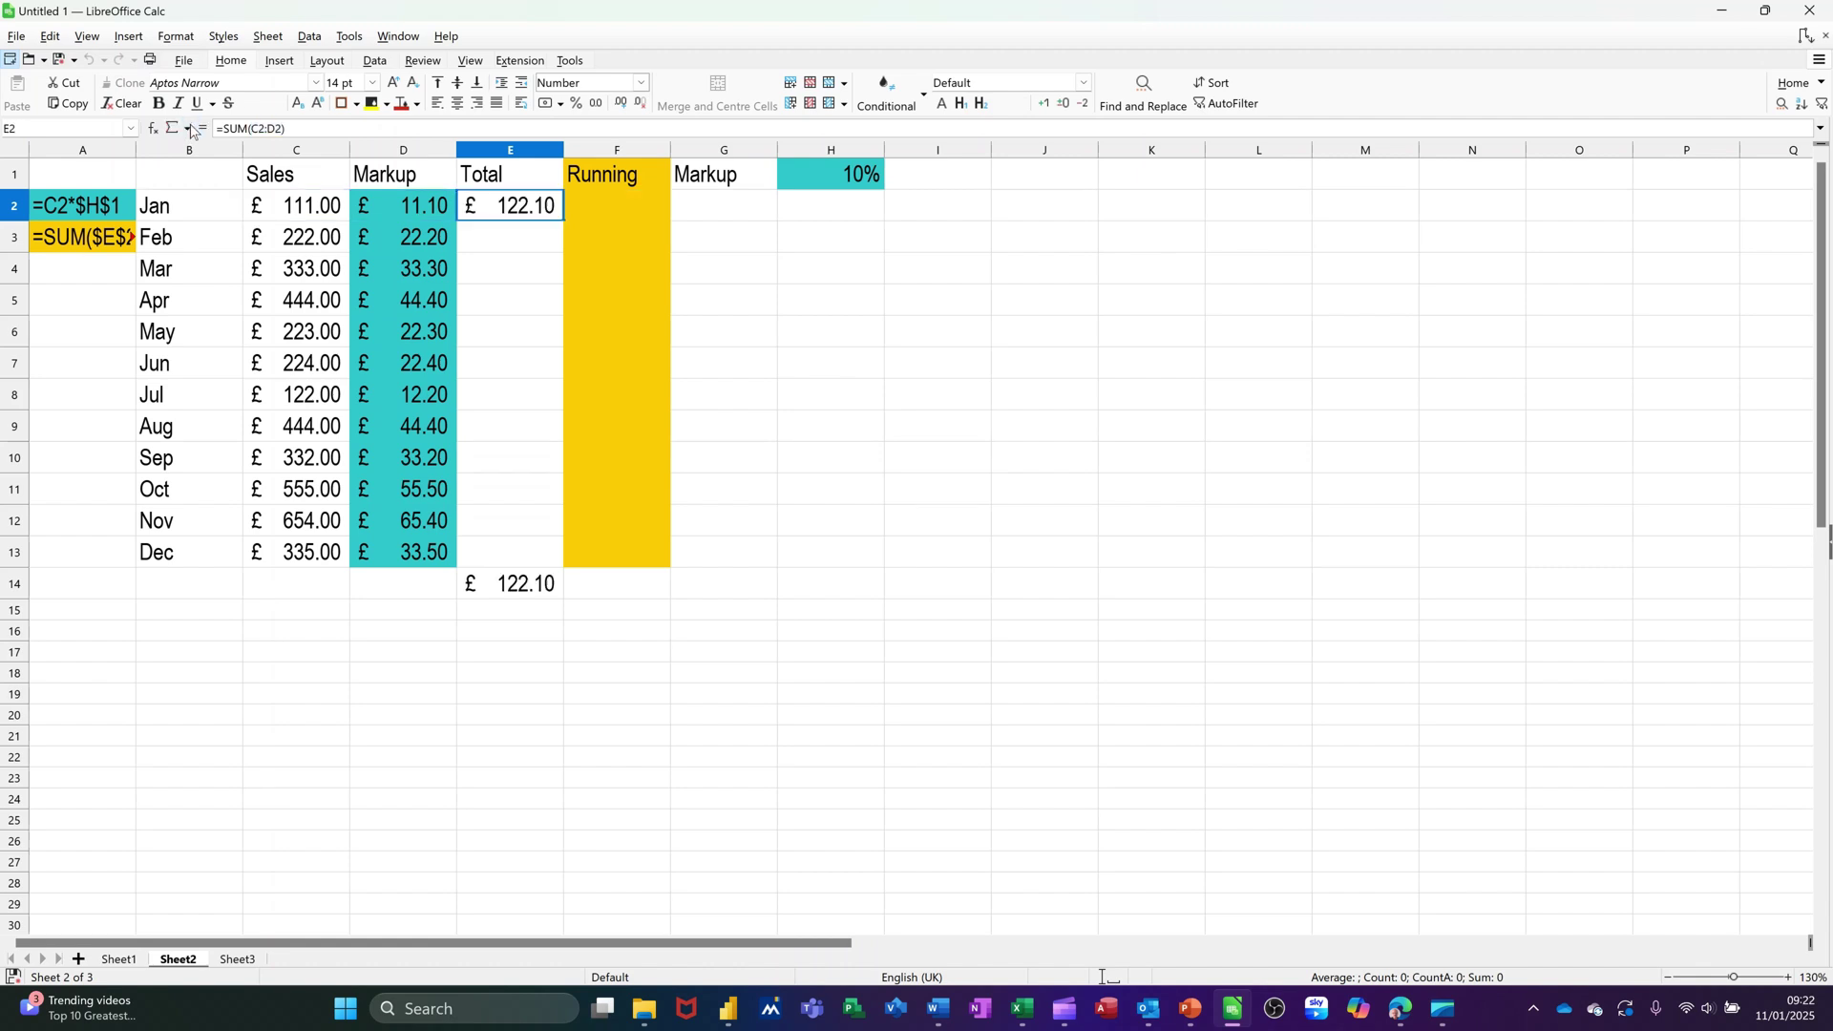
double_click(561, 221)
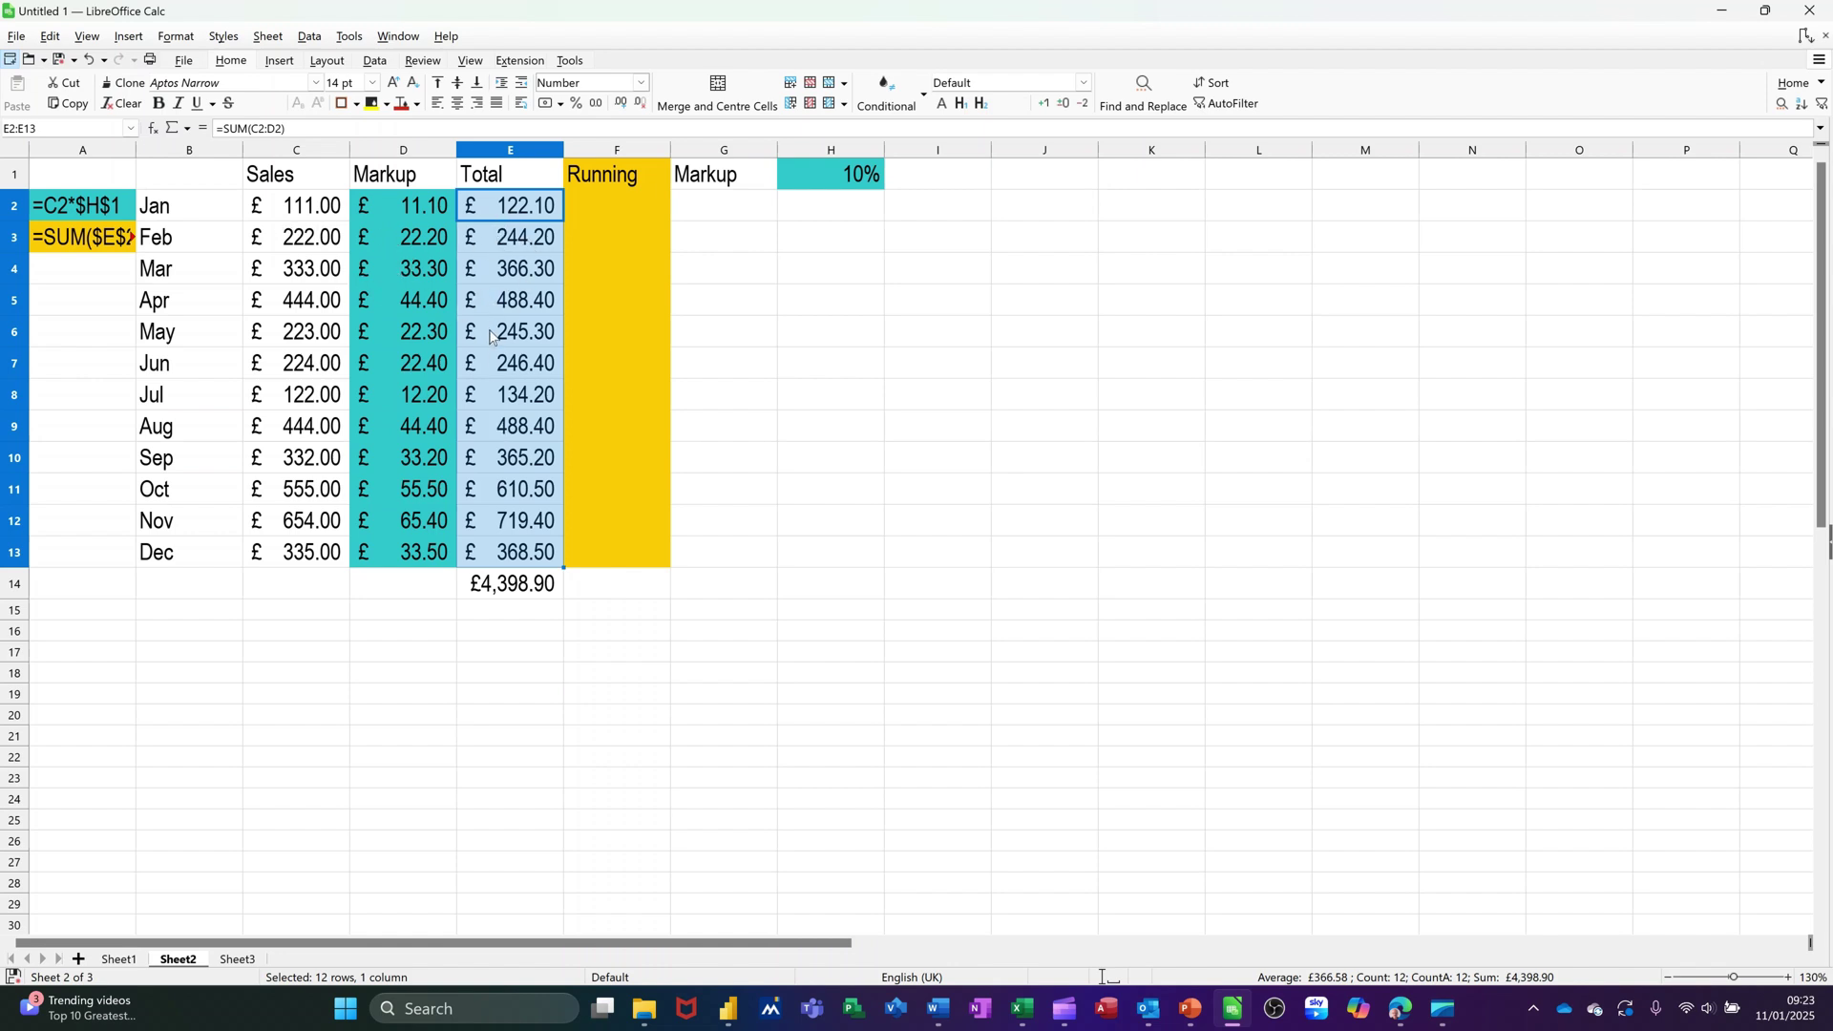
left_click(625, 205)
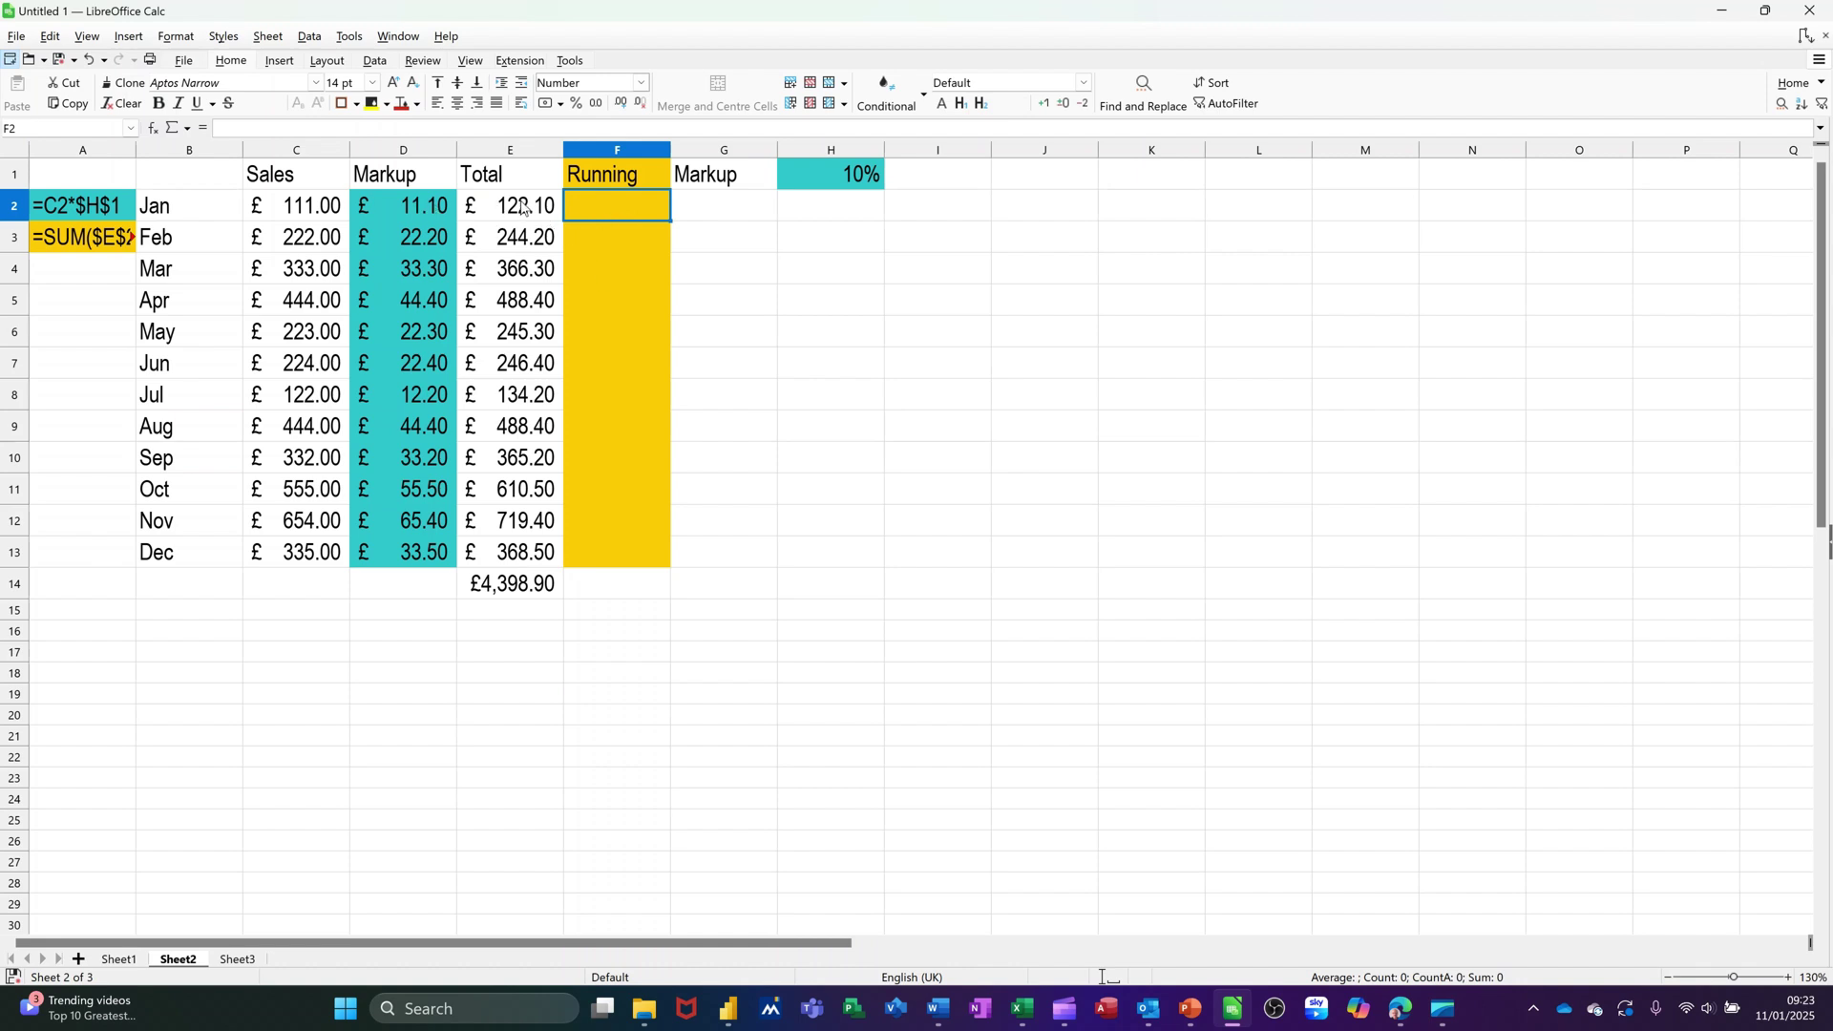
- Enter =sum($E$2:e2) in F2 so January's running total shows £122.10
left_click_drag(524, 209, 519, 304)
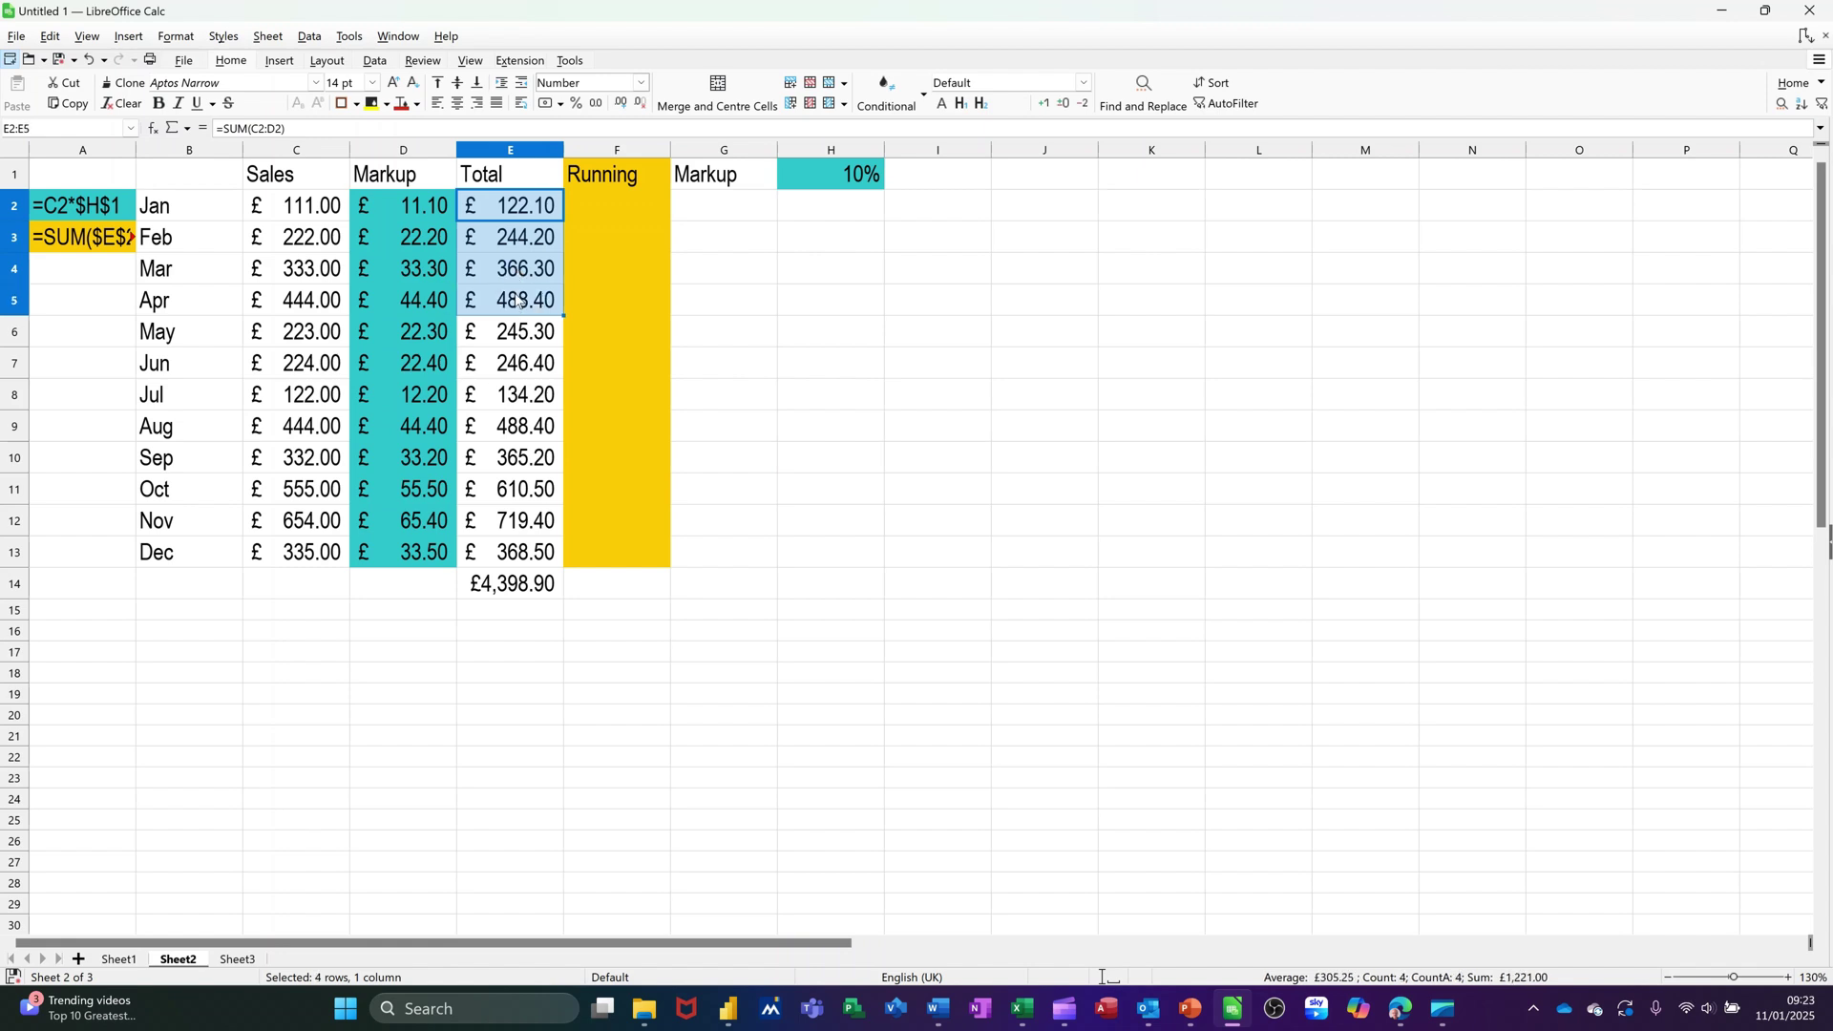
left_click(613, 213)
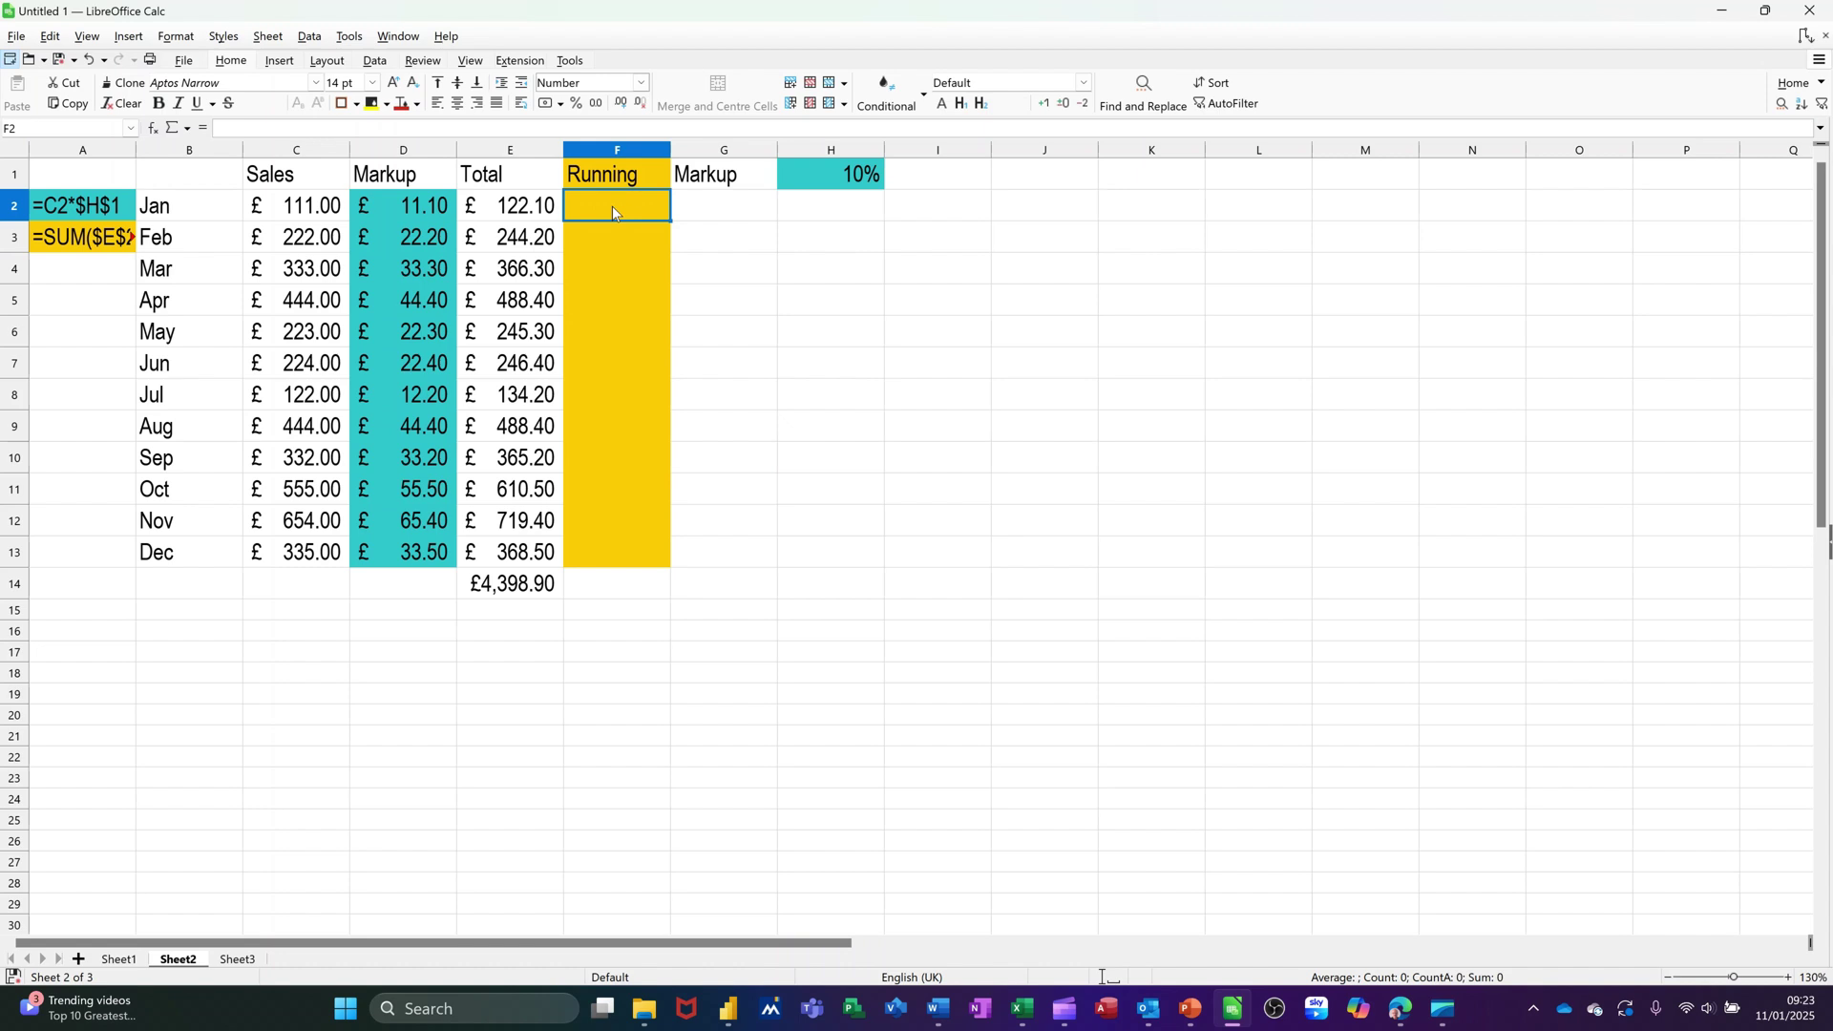
type("=")
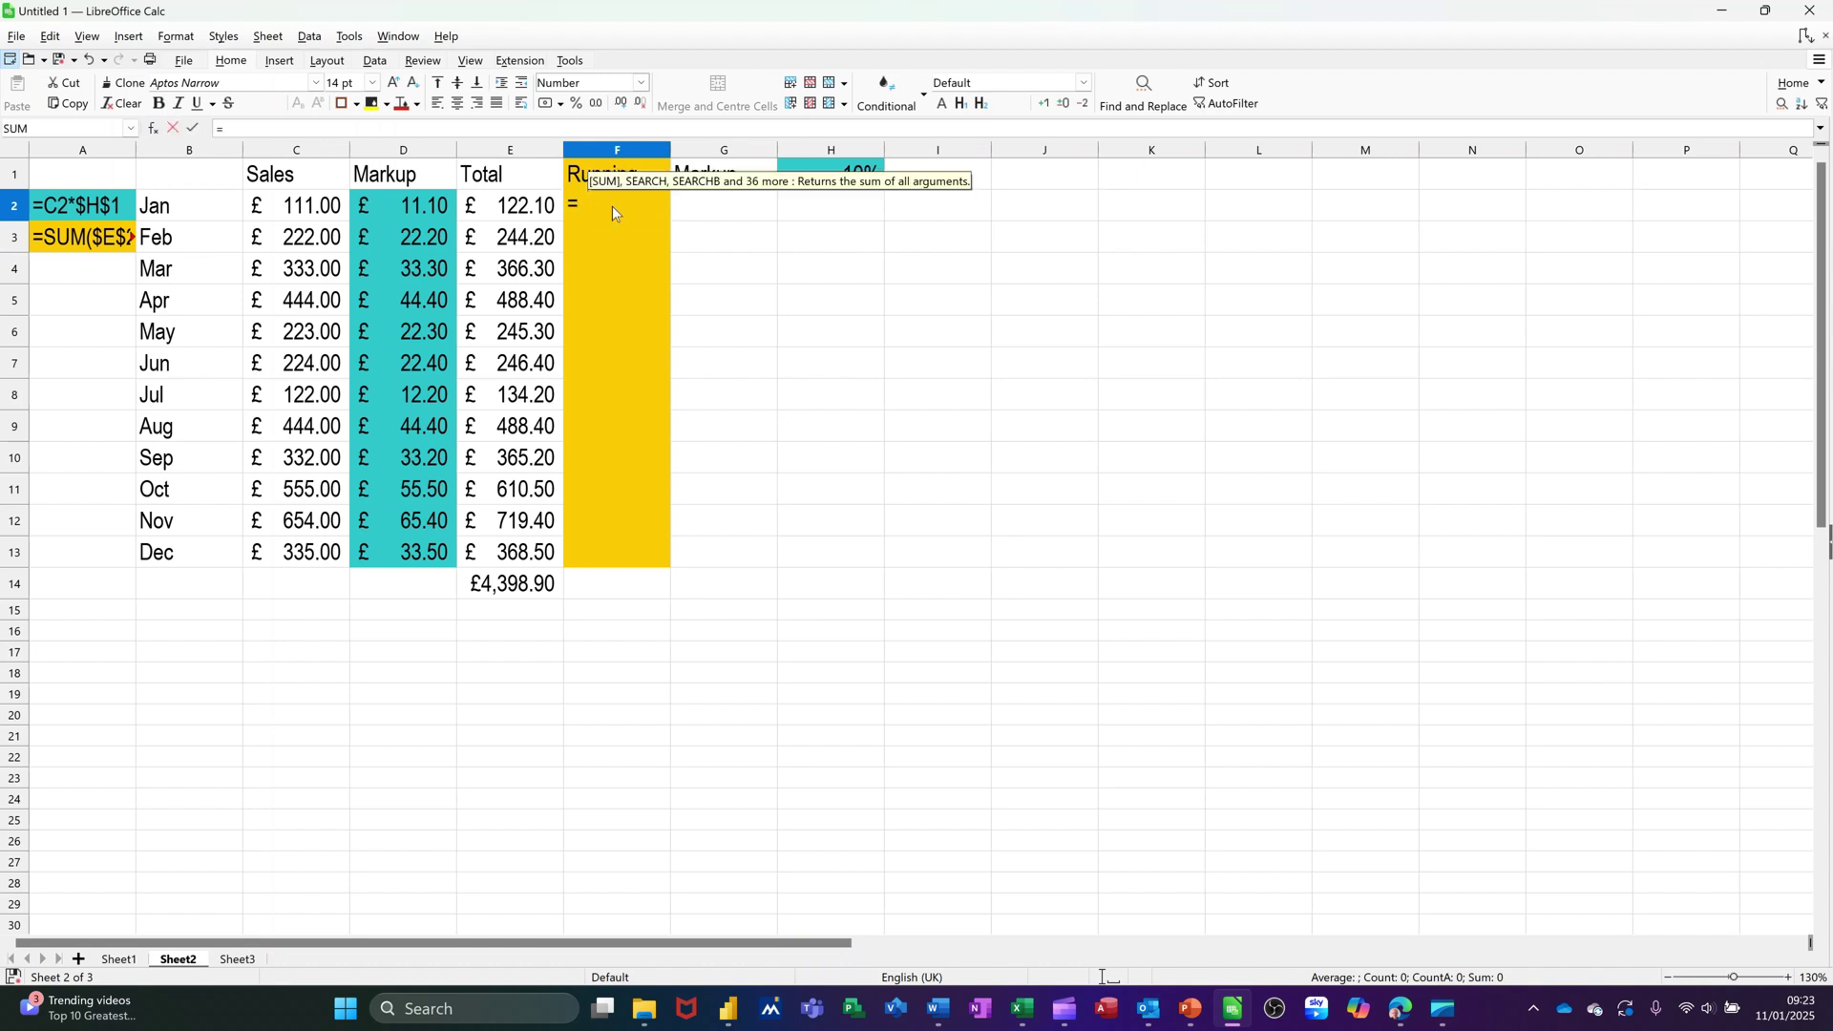
type("sum(")
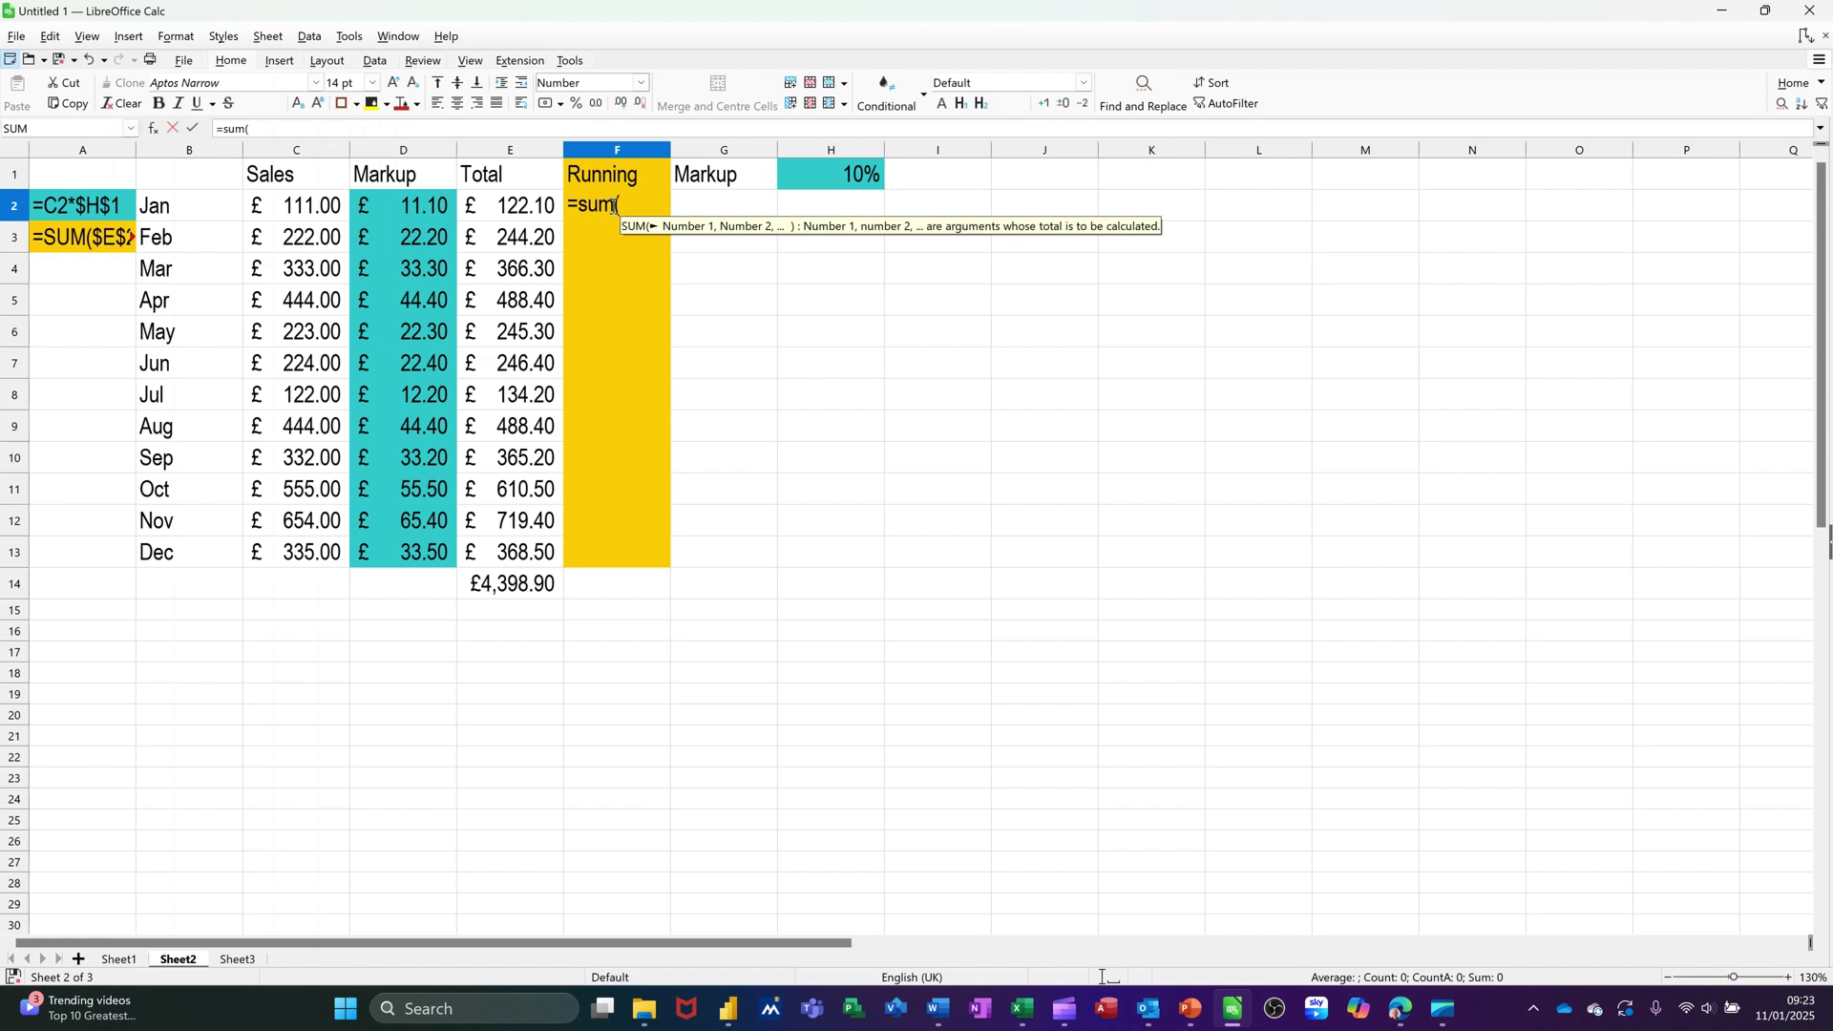
type("e")
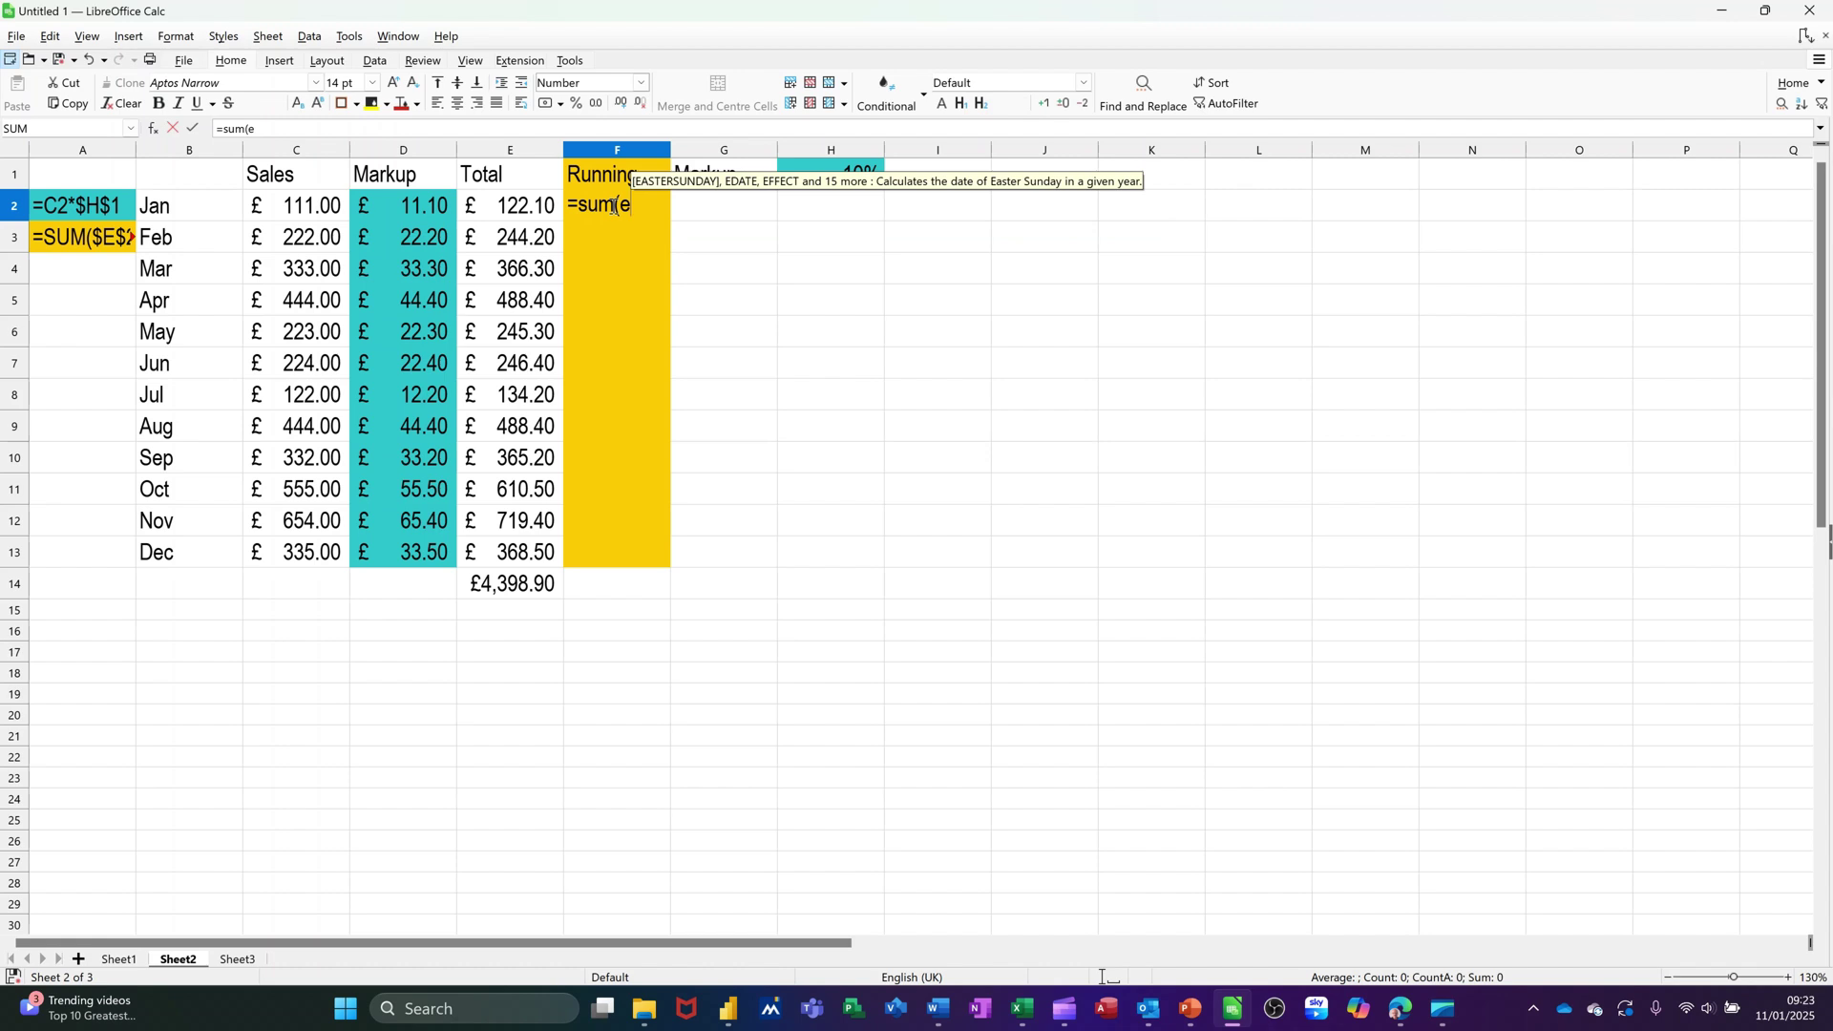
type("2")
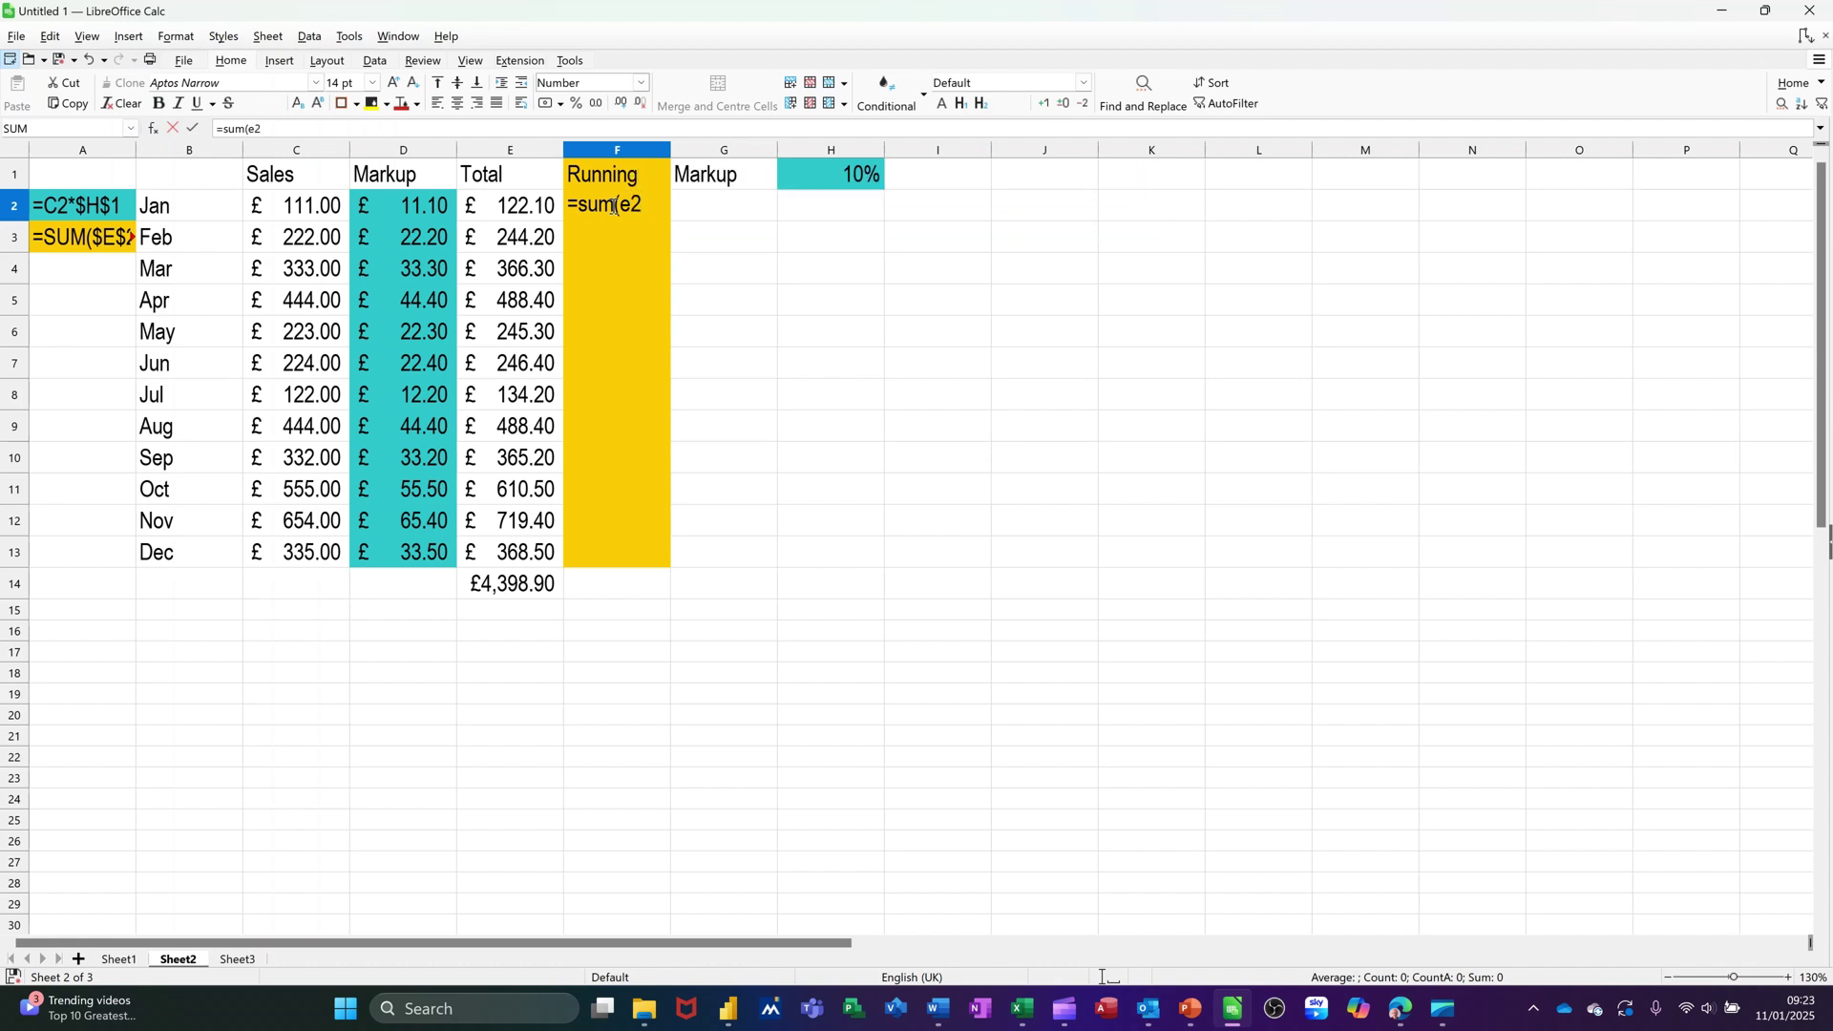
key("F4")
left_click(326, 130)
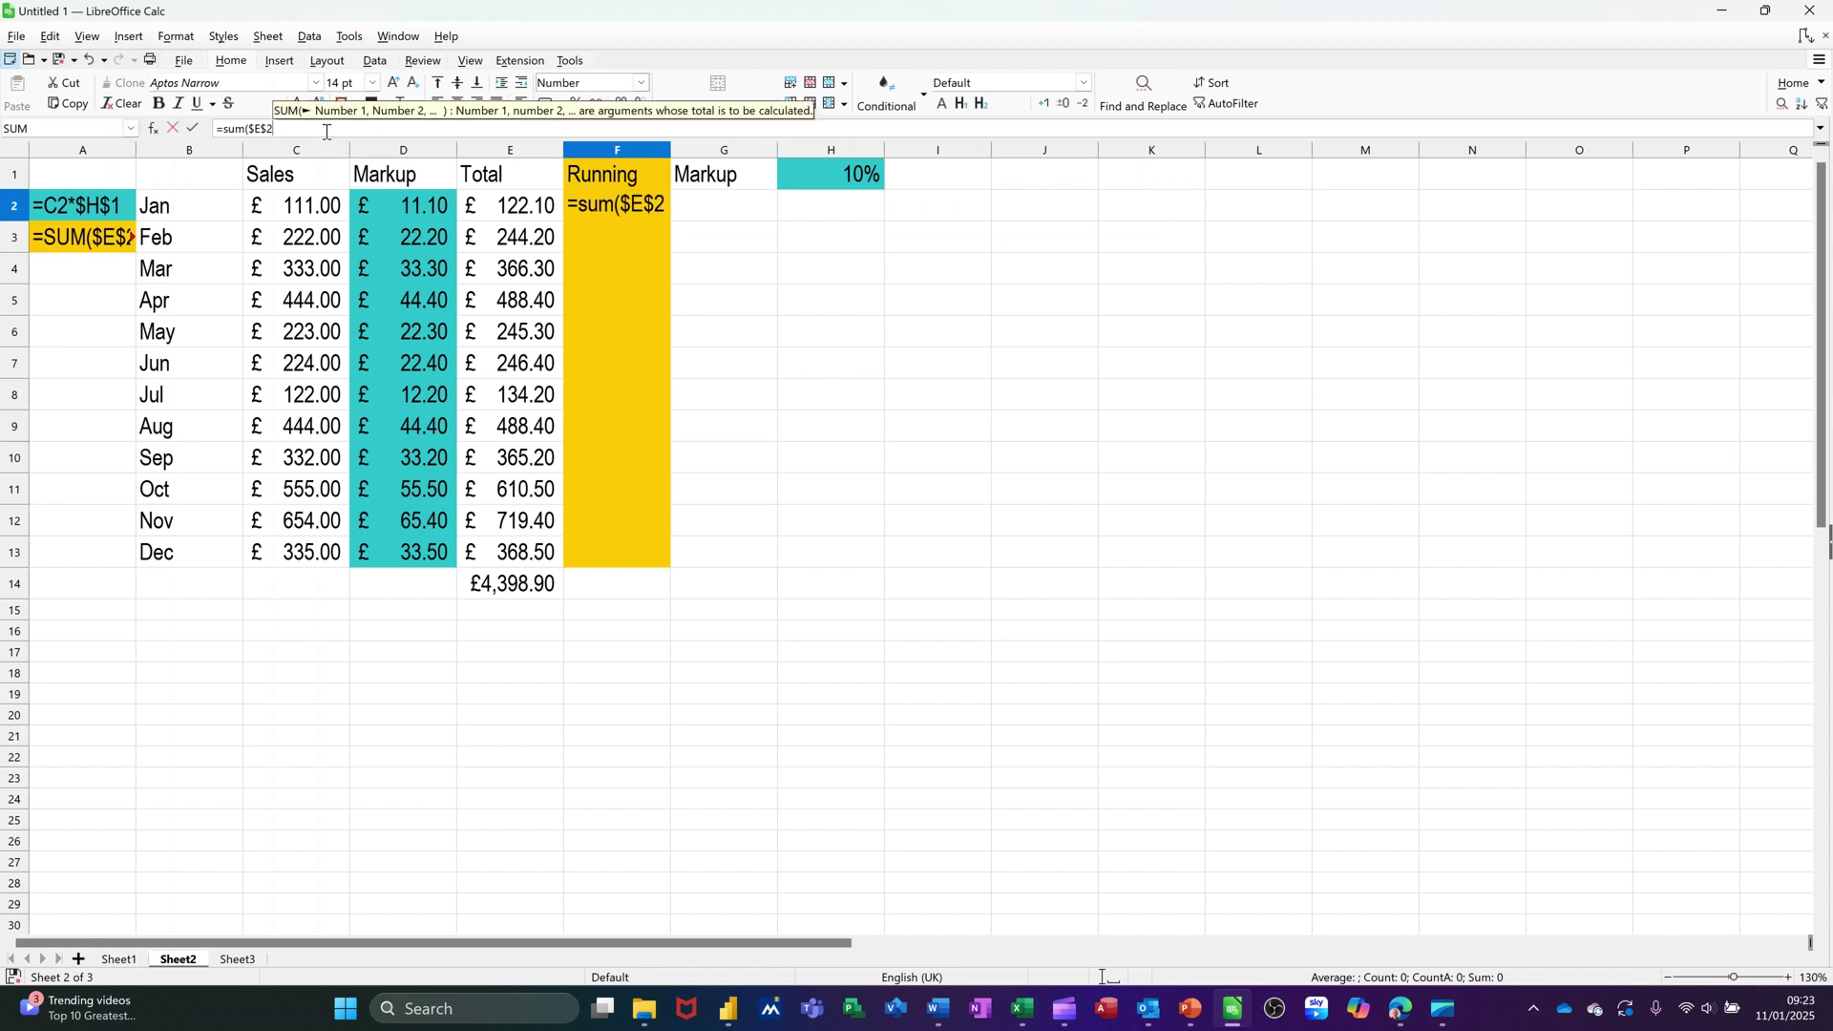
type(":")
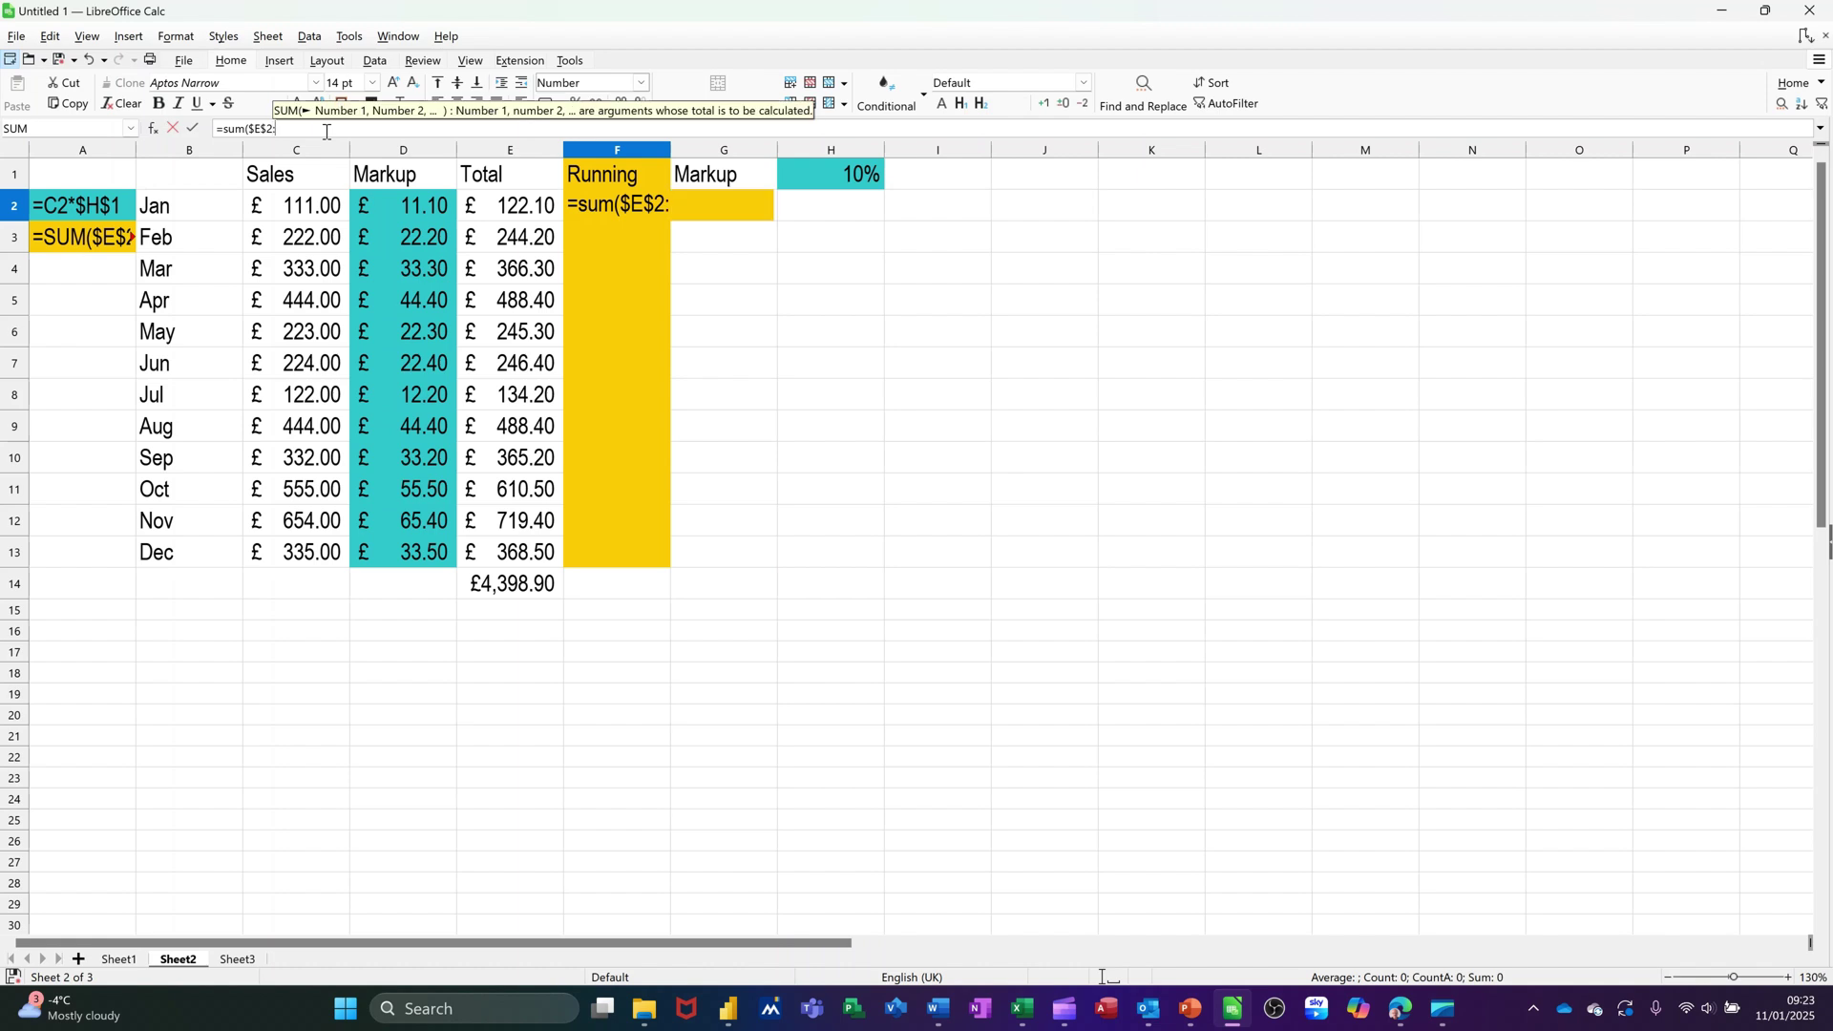
type("e2")
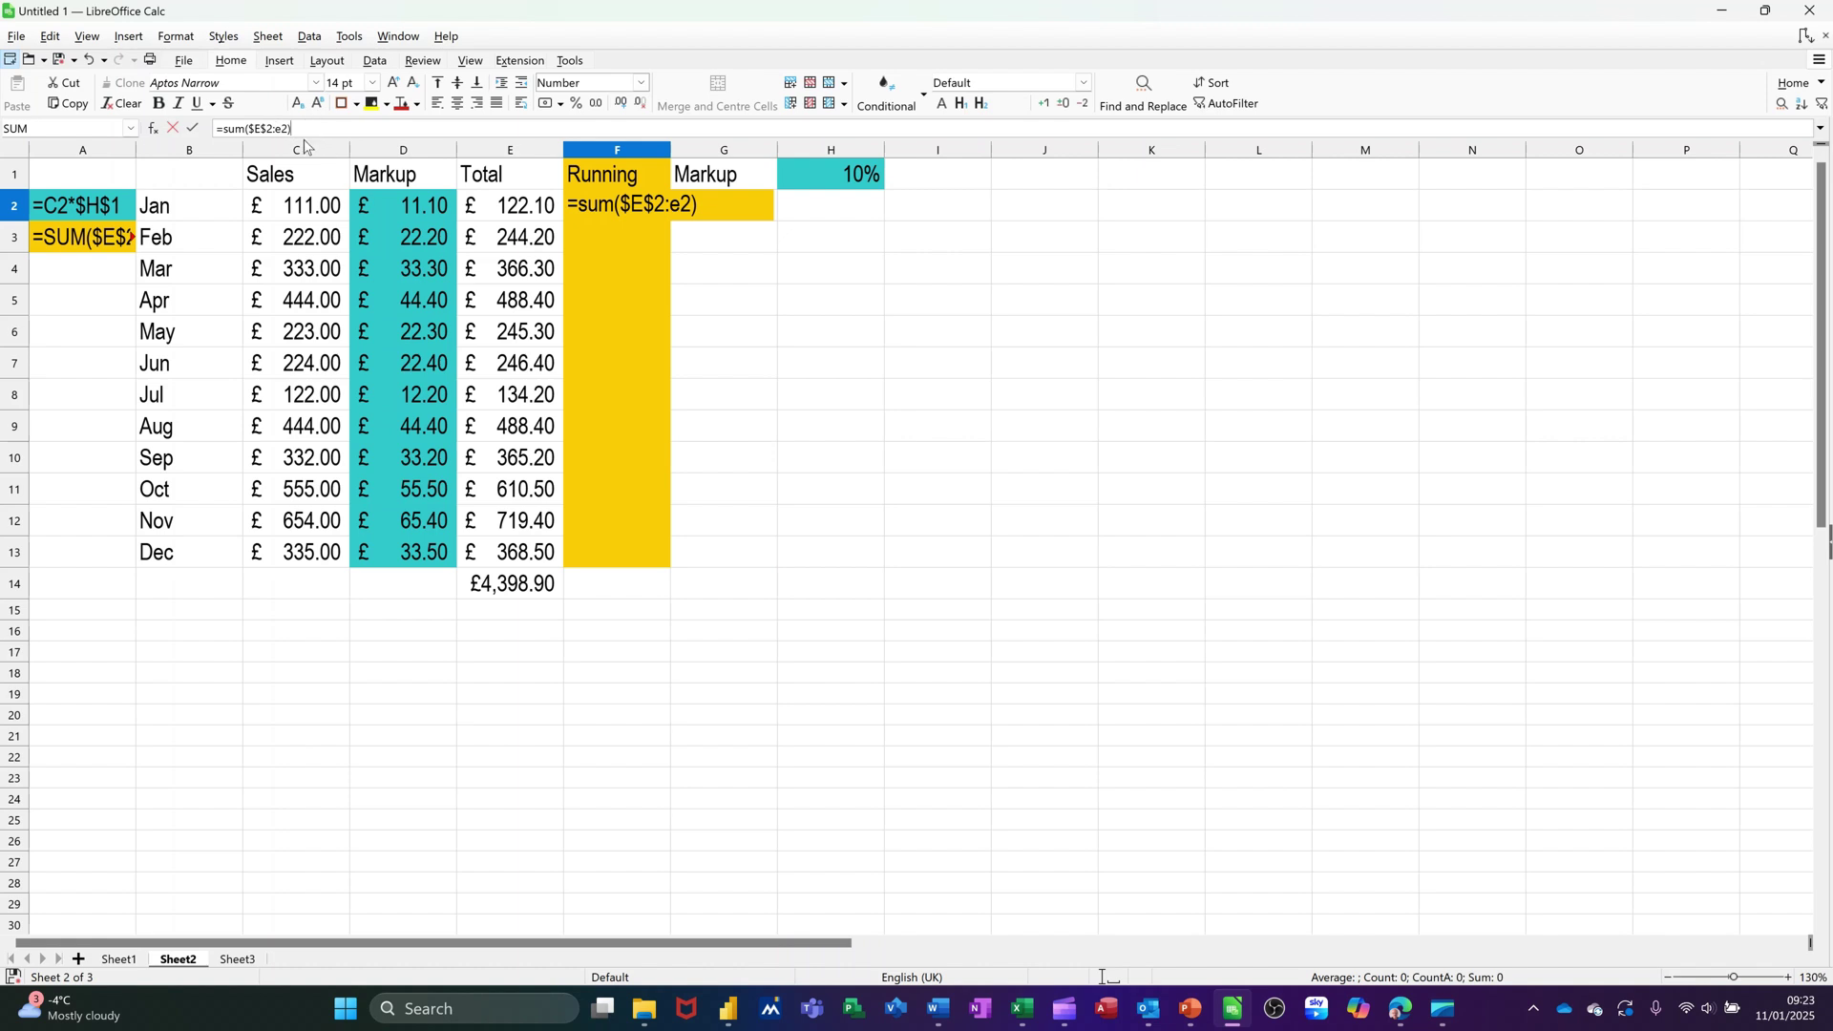
type(")")
left_click(192, 128)
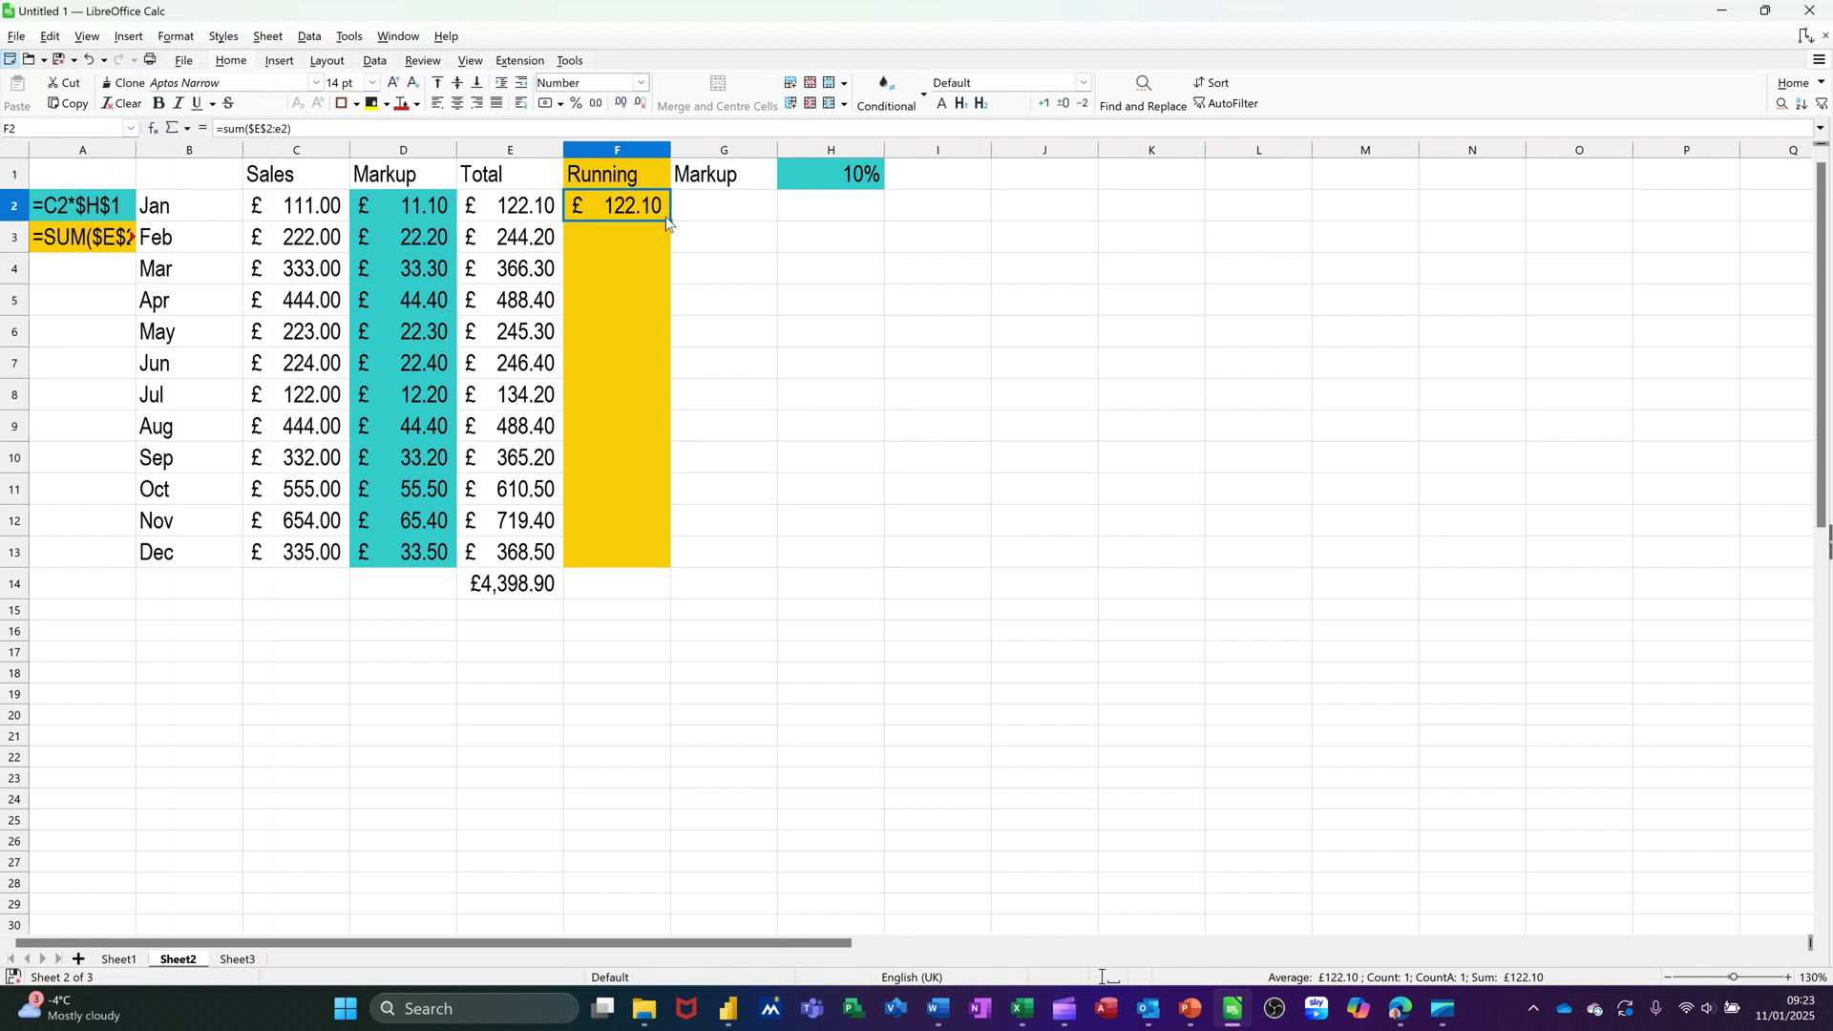
- Copy the running total down to March and verify the February and March formulas
left_click_drag(671, 218, 657, 277)
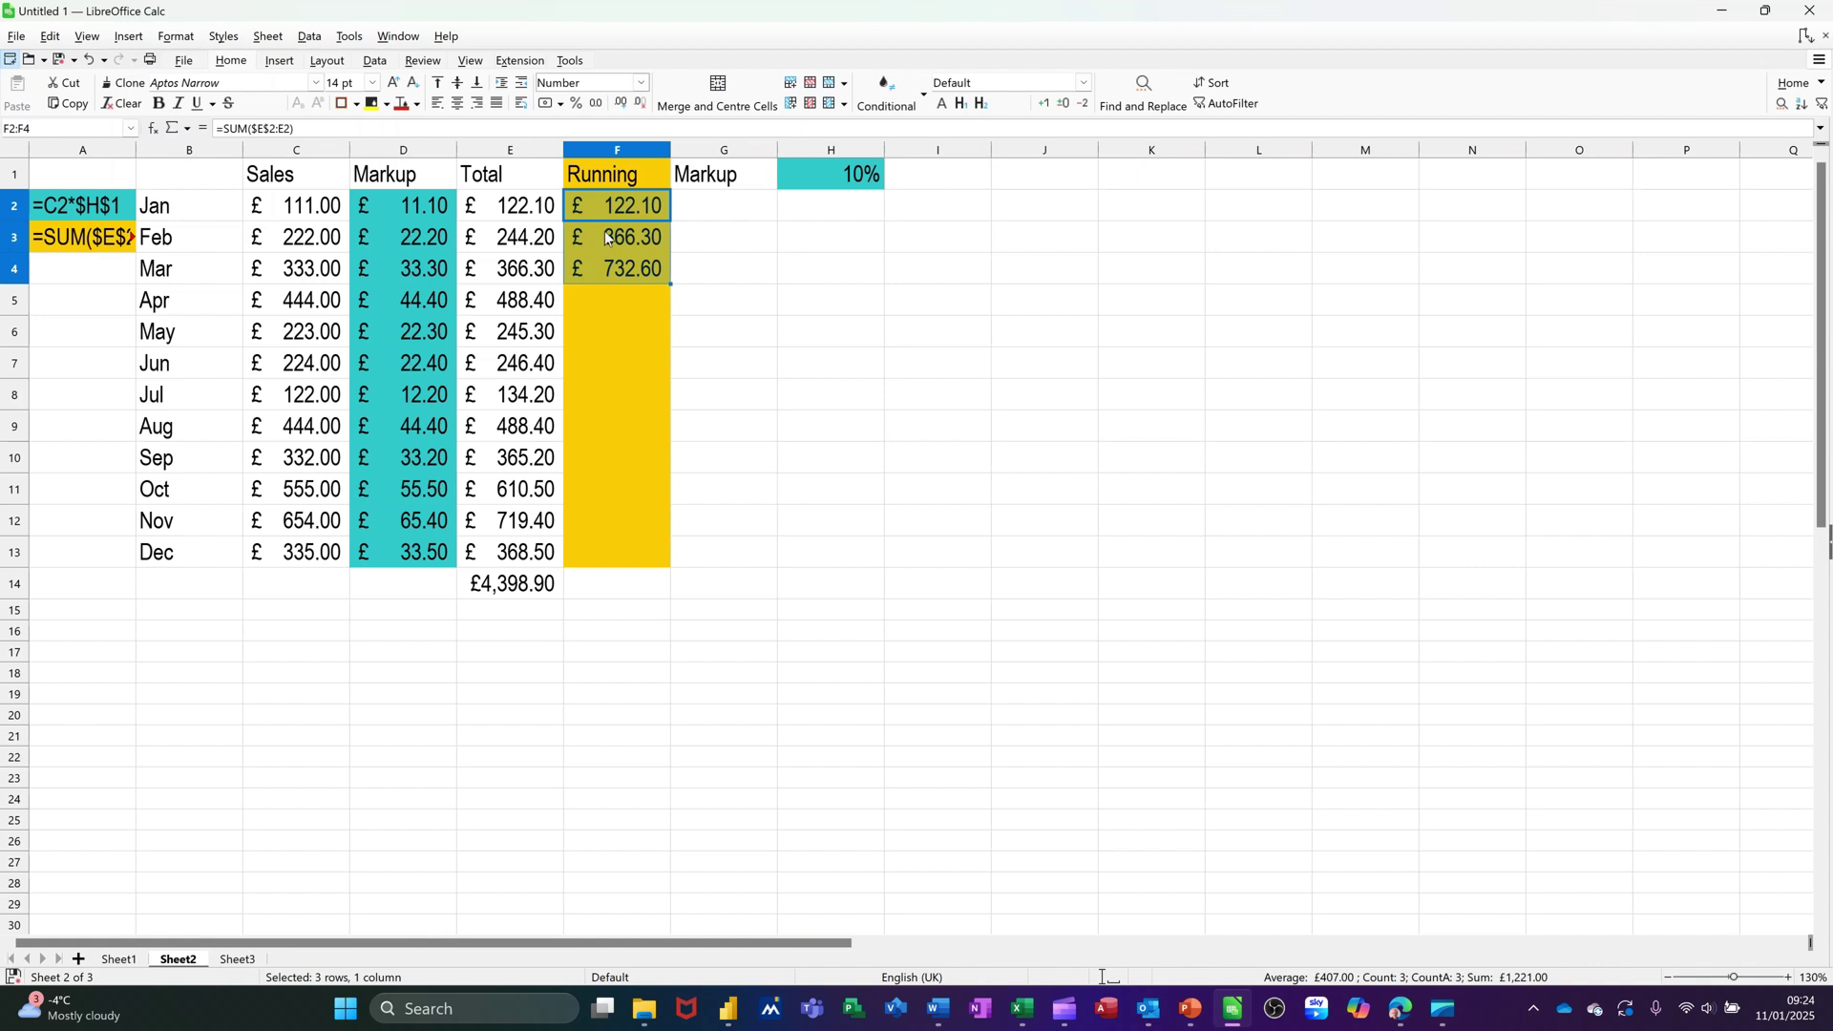
left_click_drag(513, 212, 519, 270)
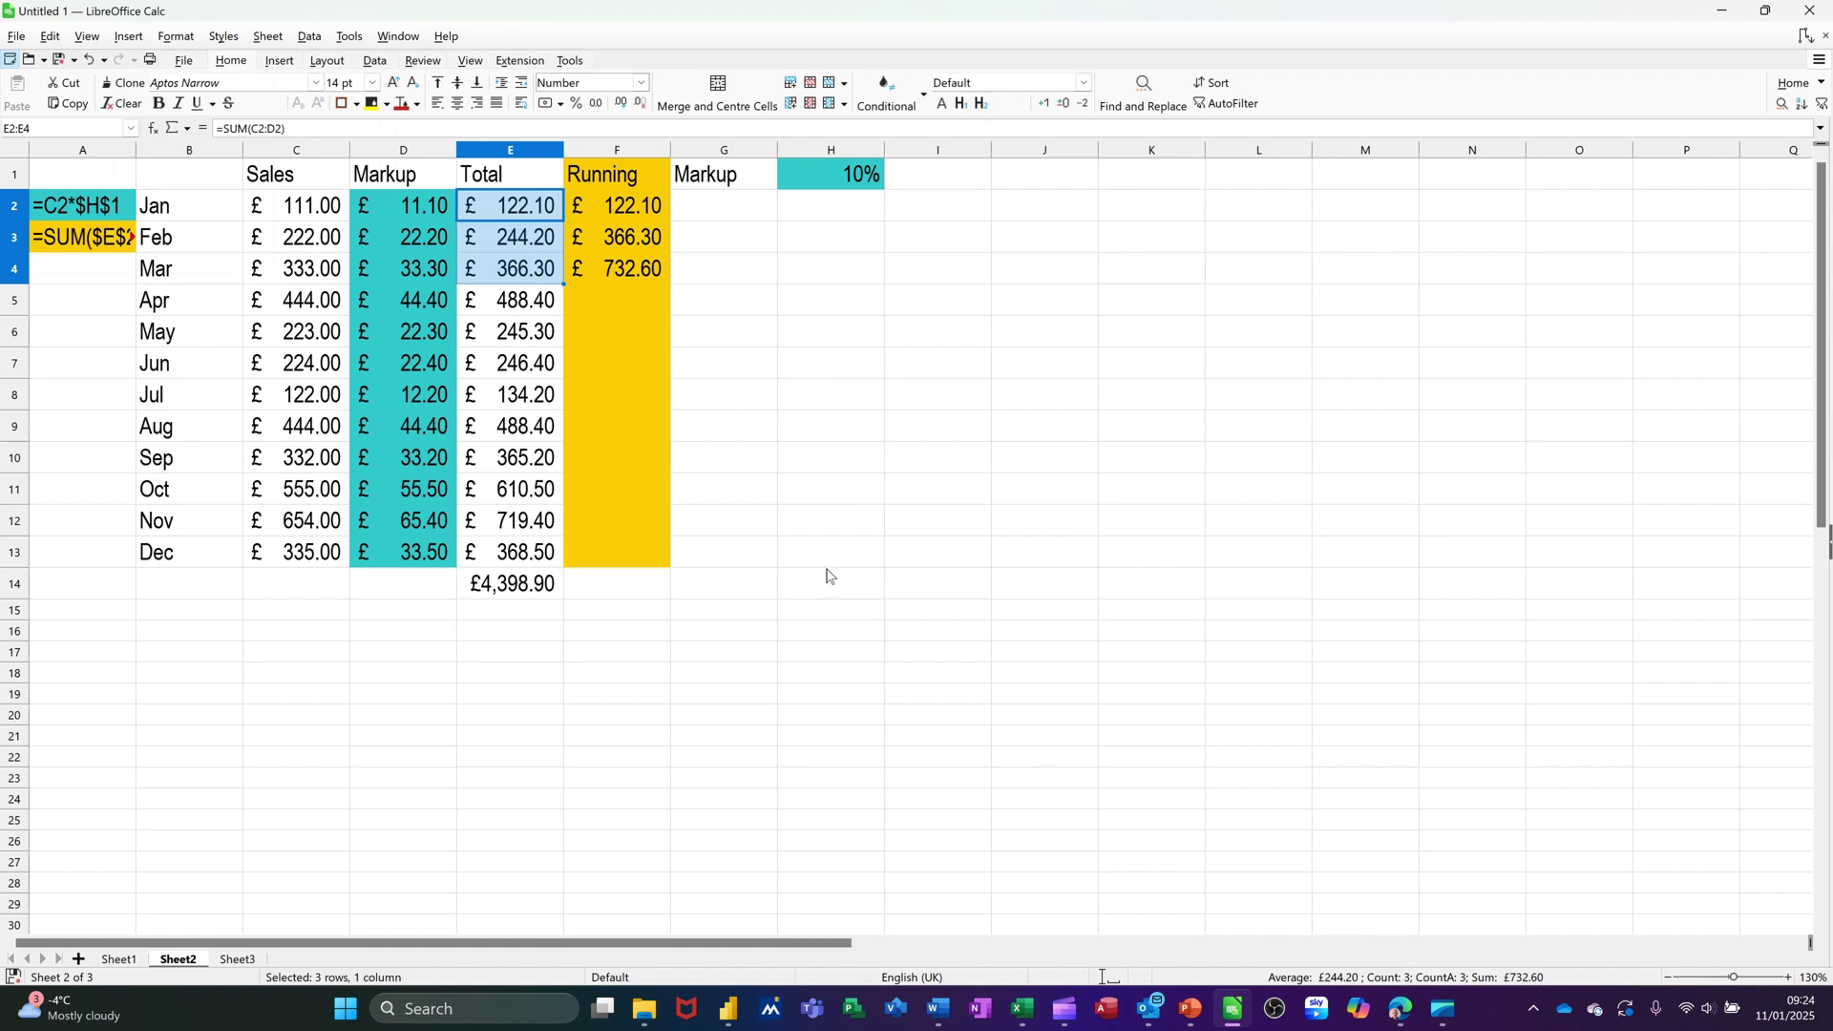
left_click(625, 241)
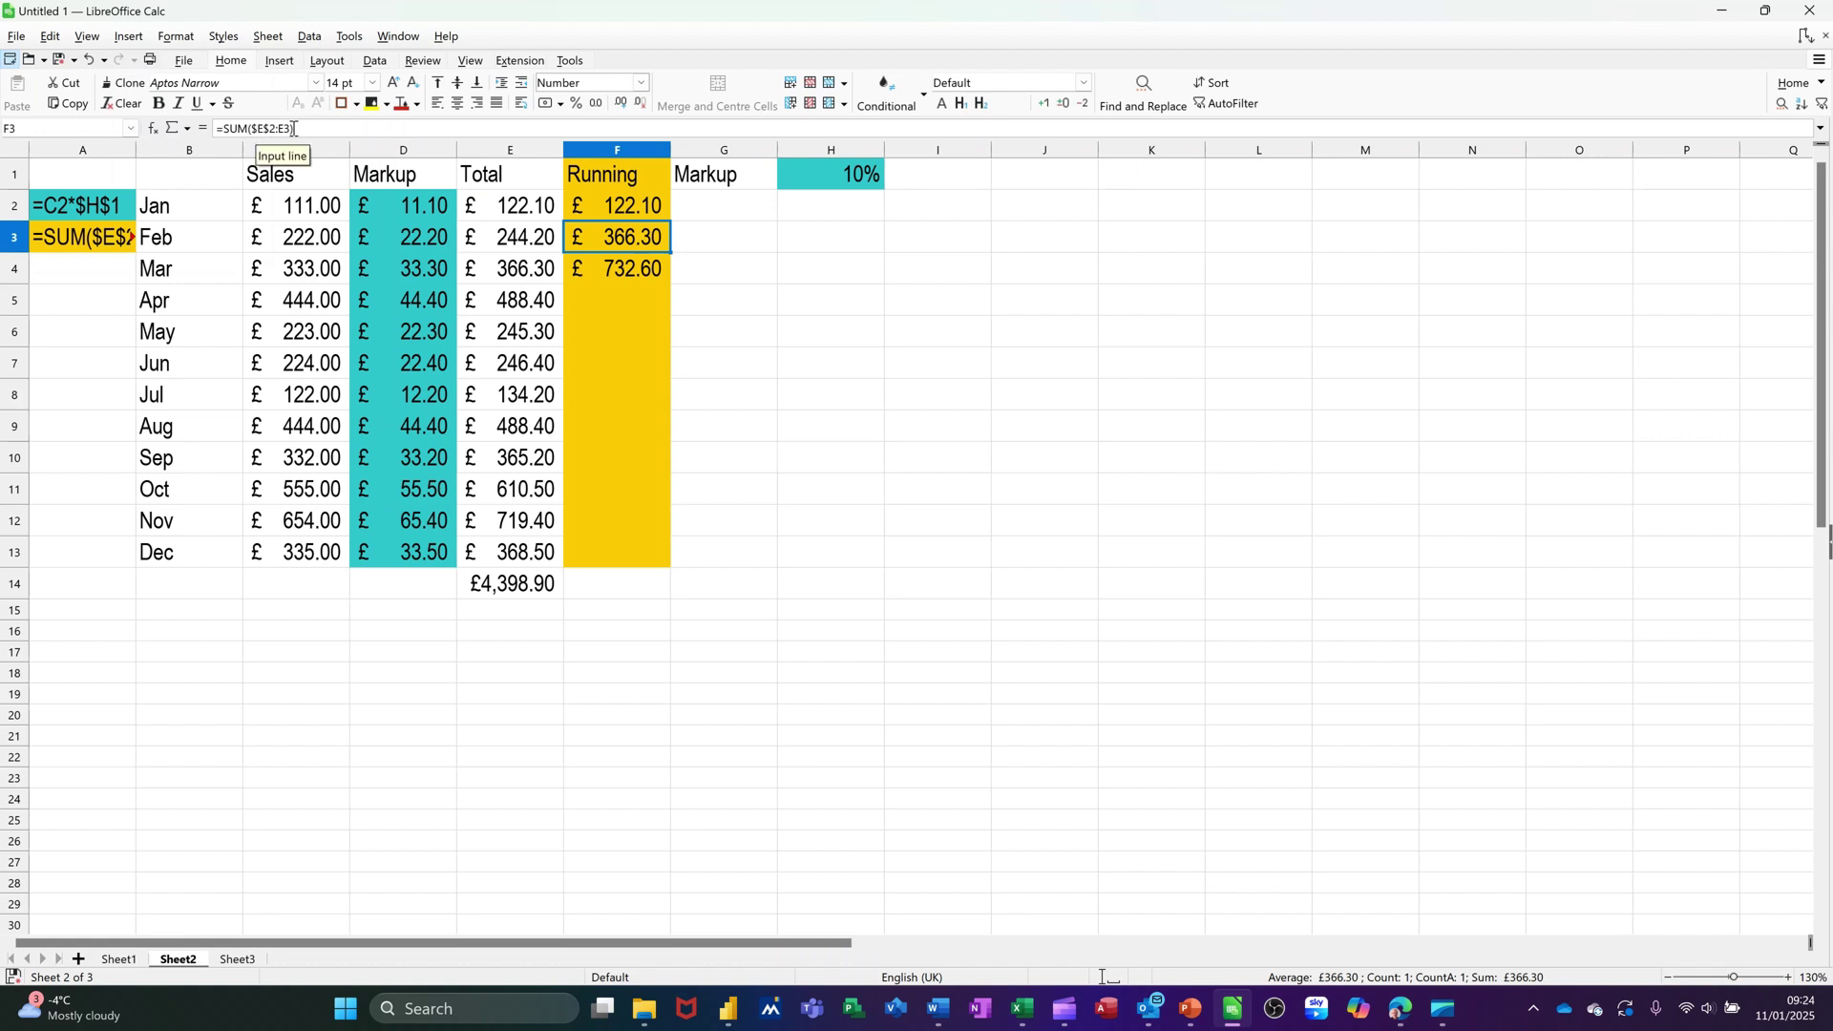
left_click(618, 270)
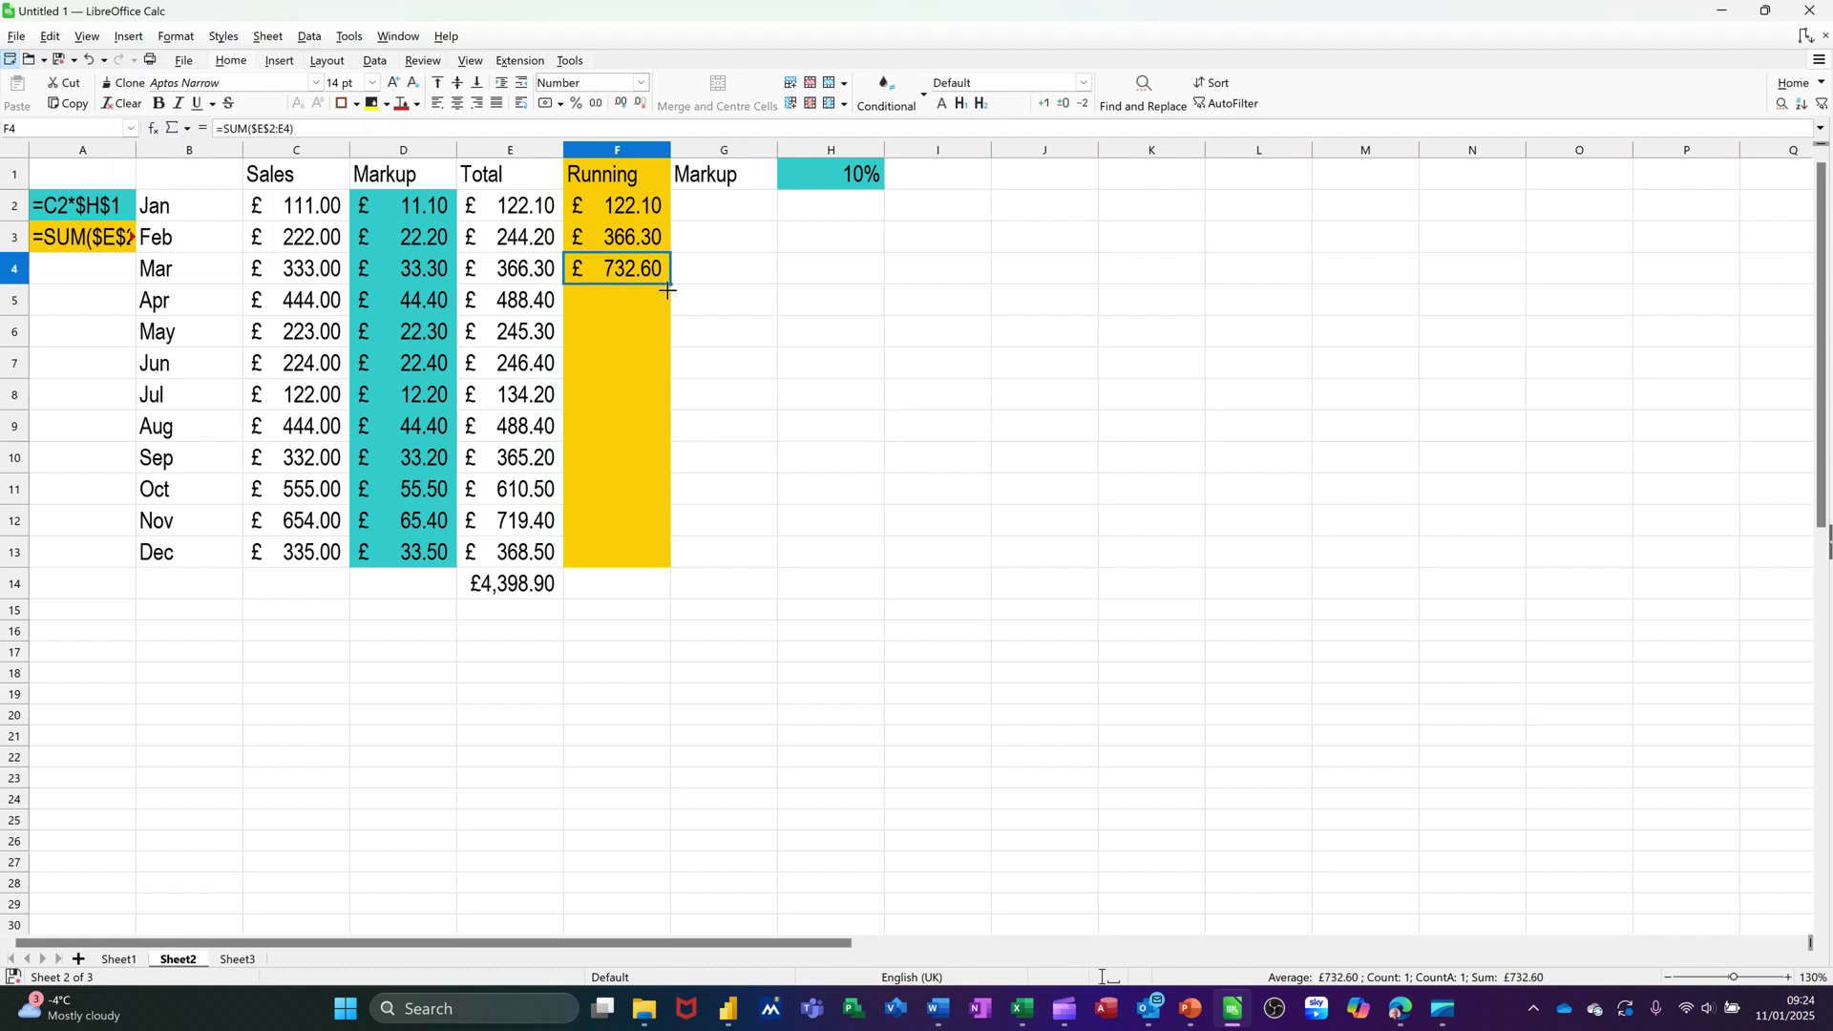
- Fill the running total down to December (£4,398.90) and delete the stray value in F14
left_click_drag(668, 289, 657, 399)
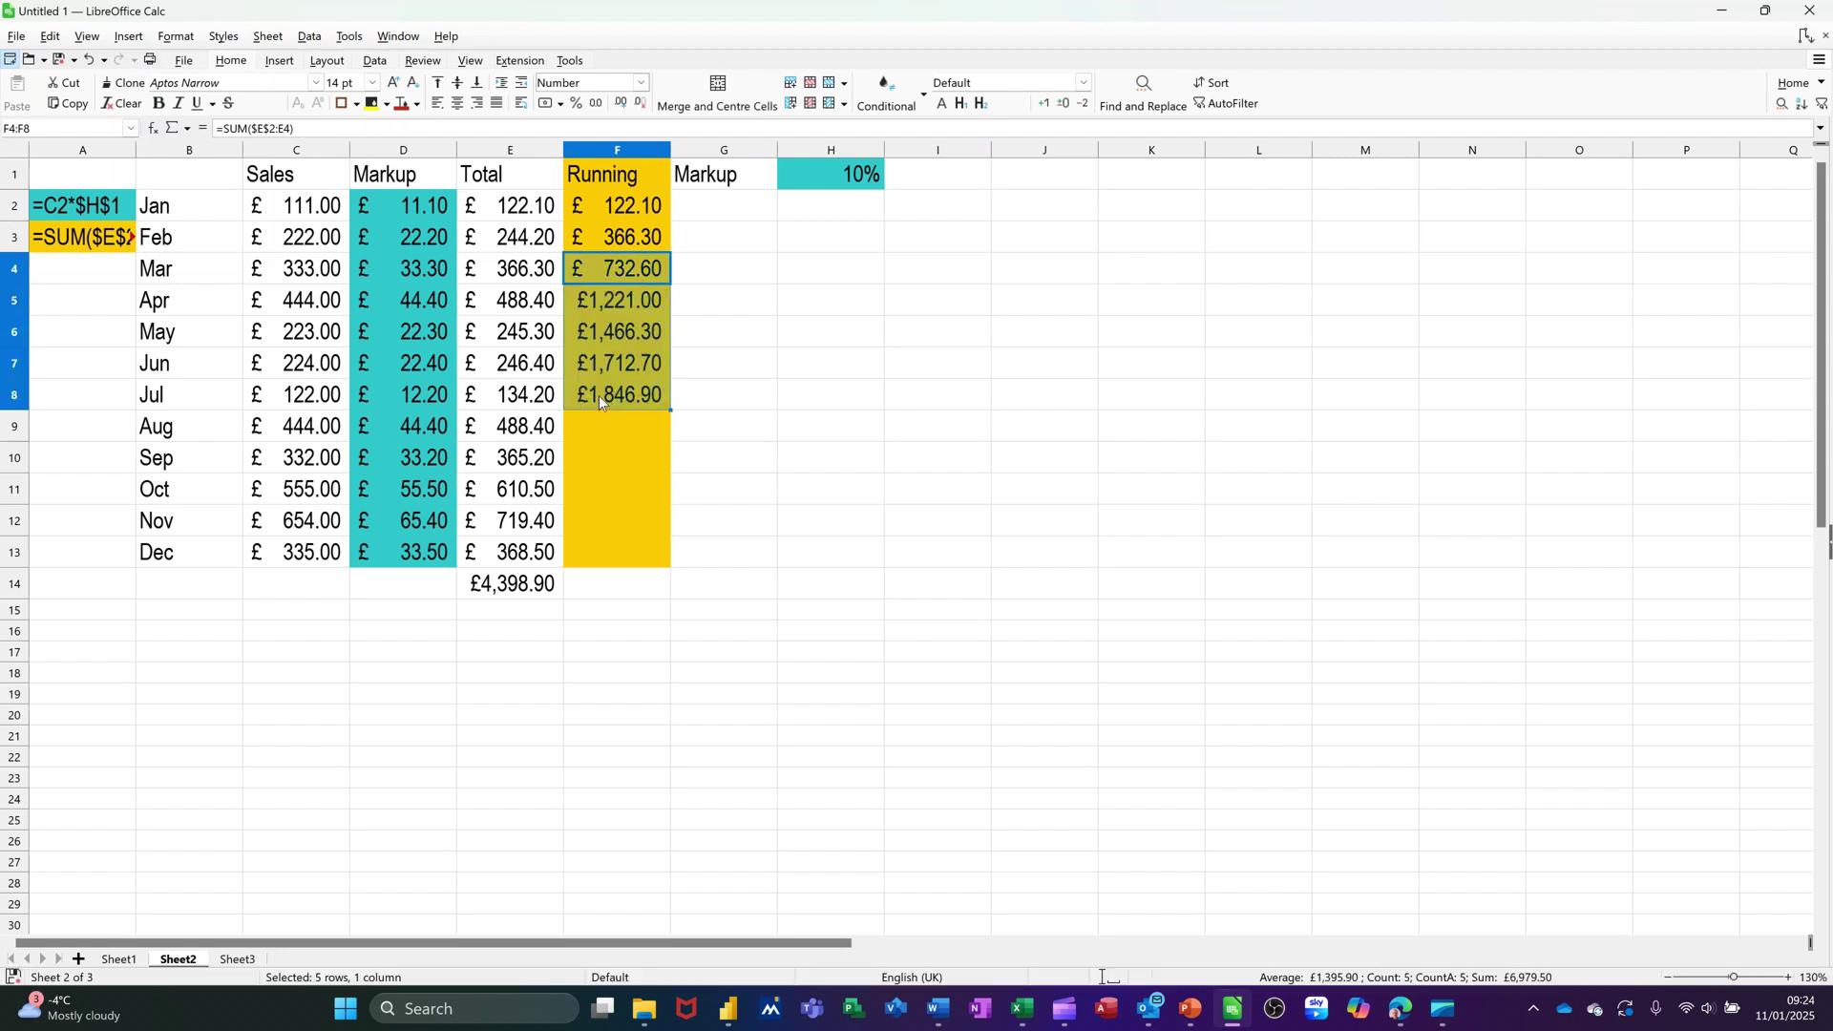
left_click(599, 395)
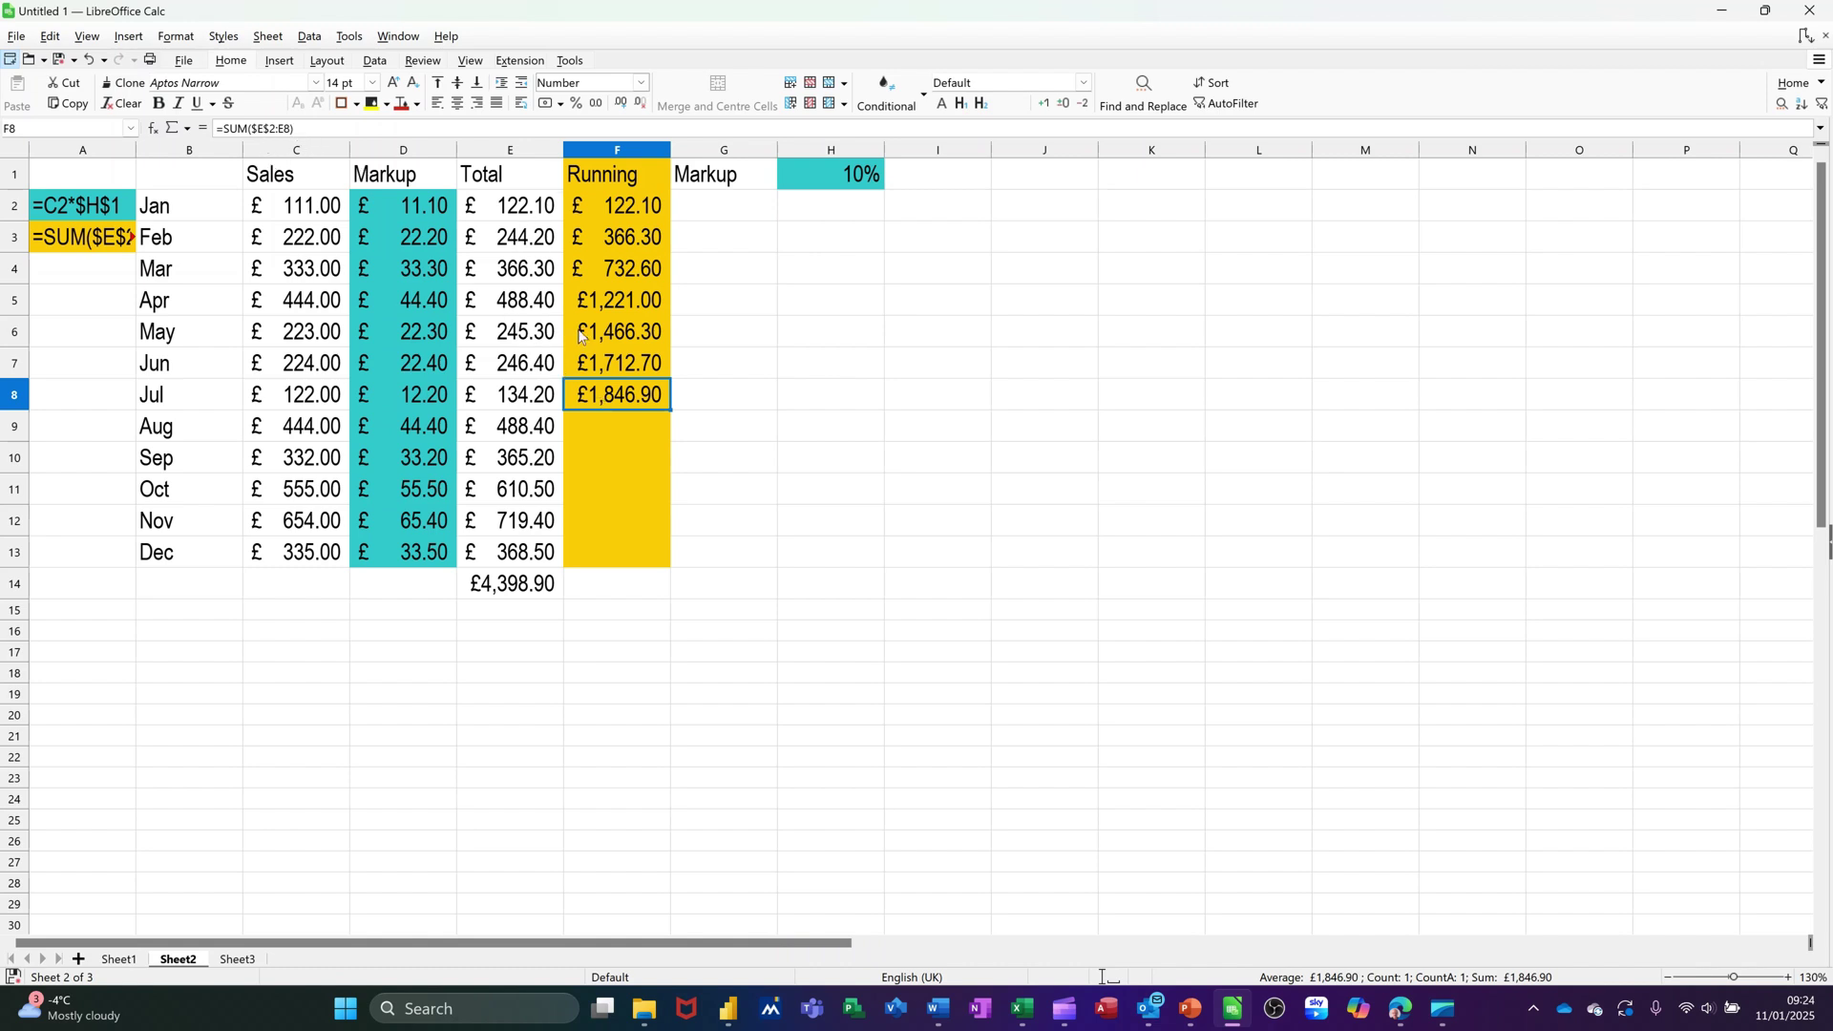
double_click(668, 413)
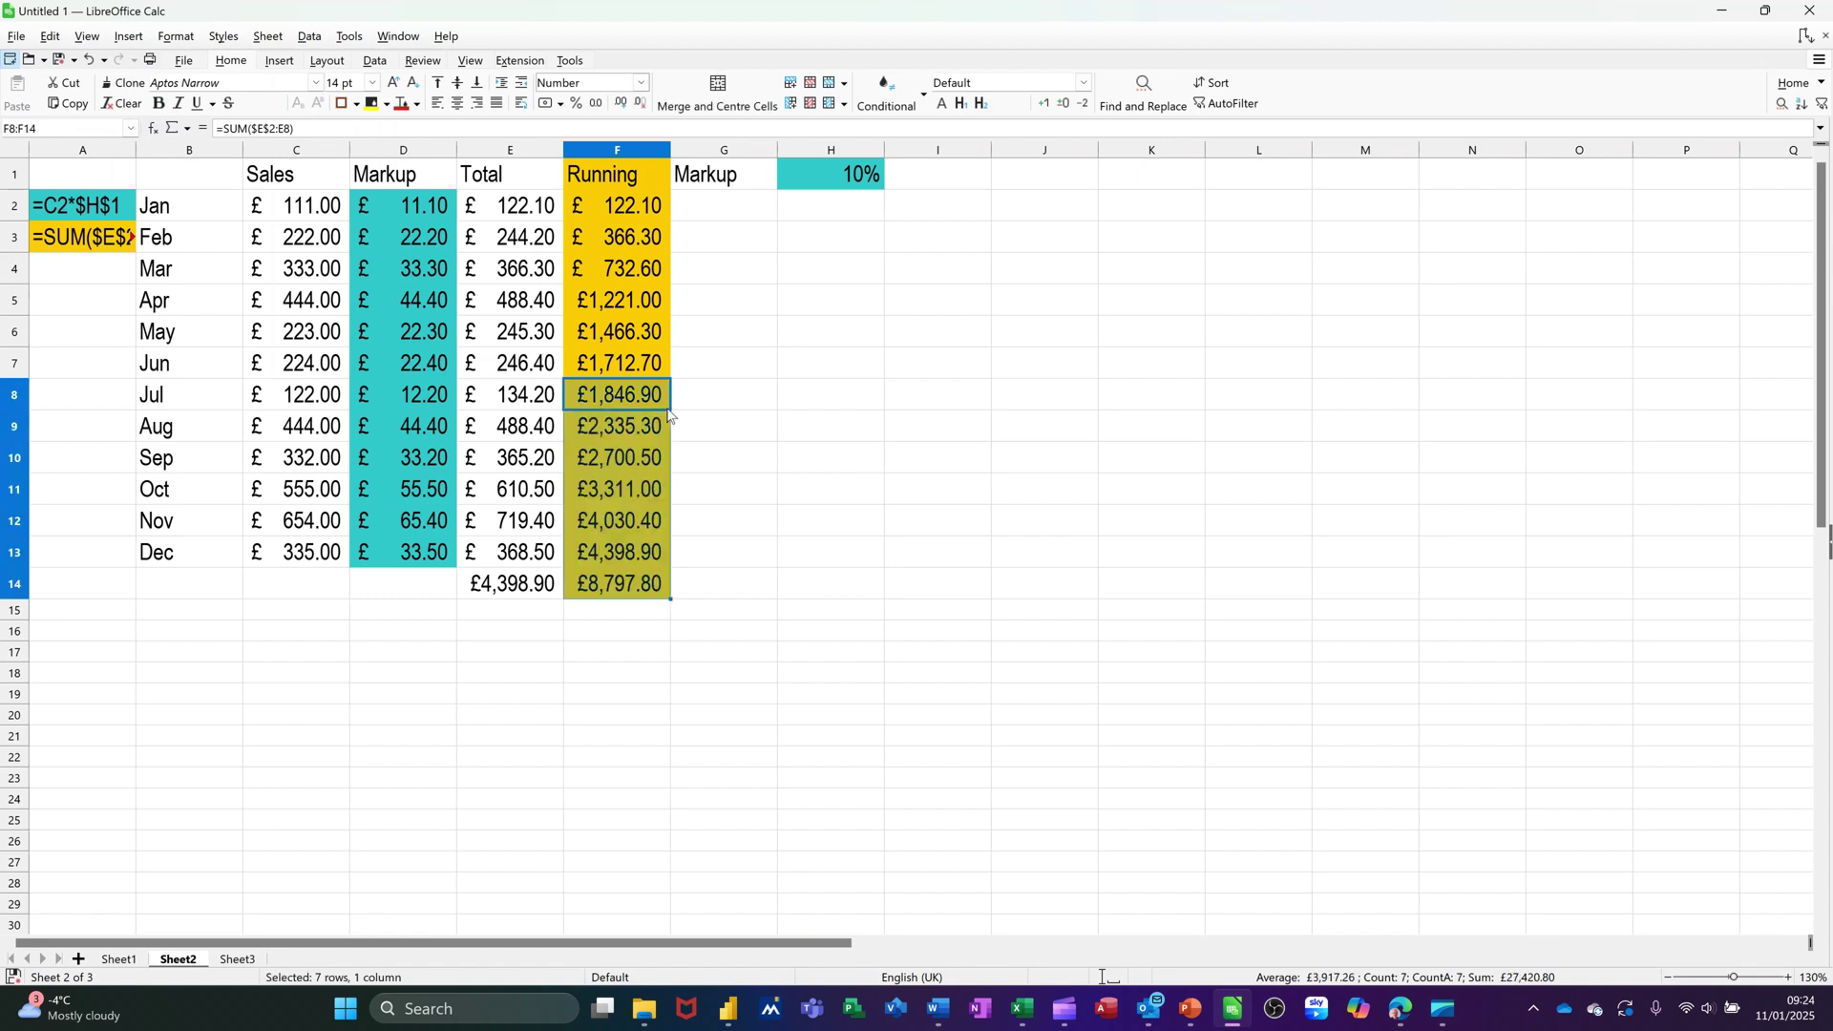
left_click(615, 596)
key("Delete")
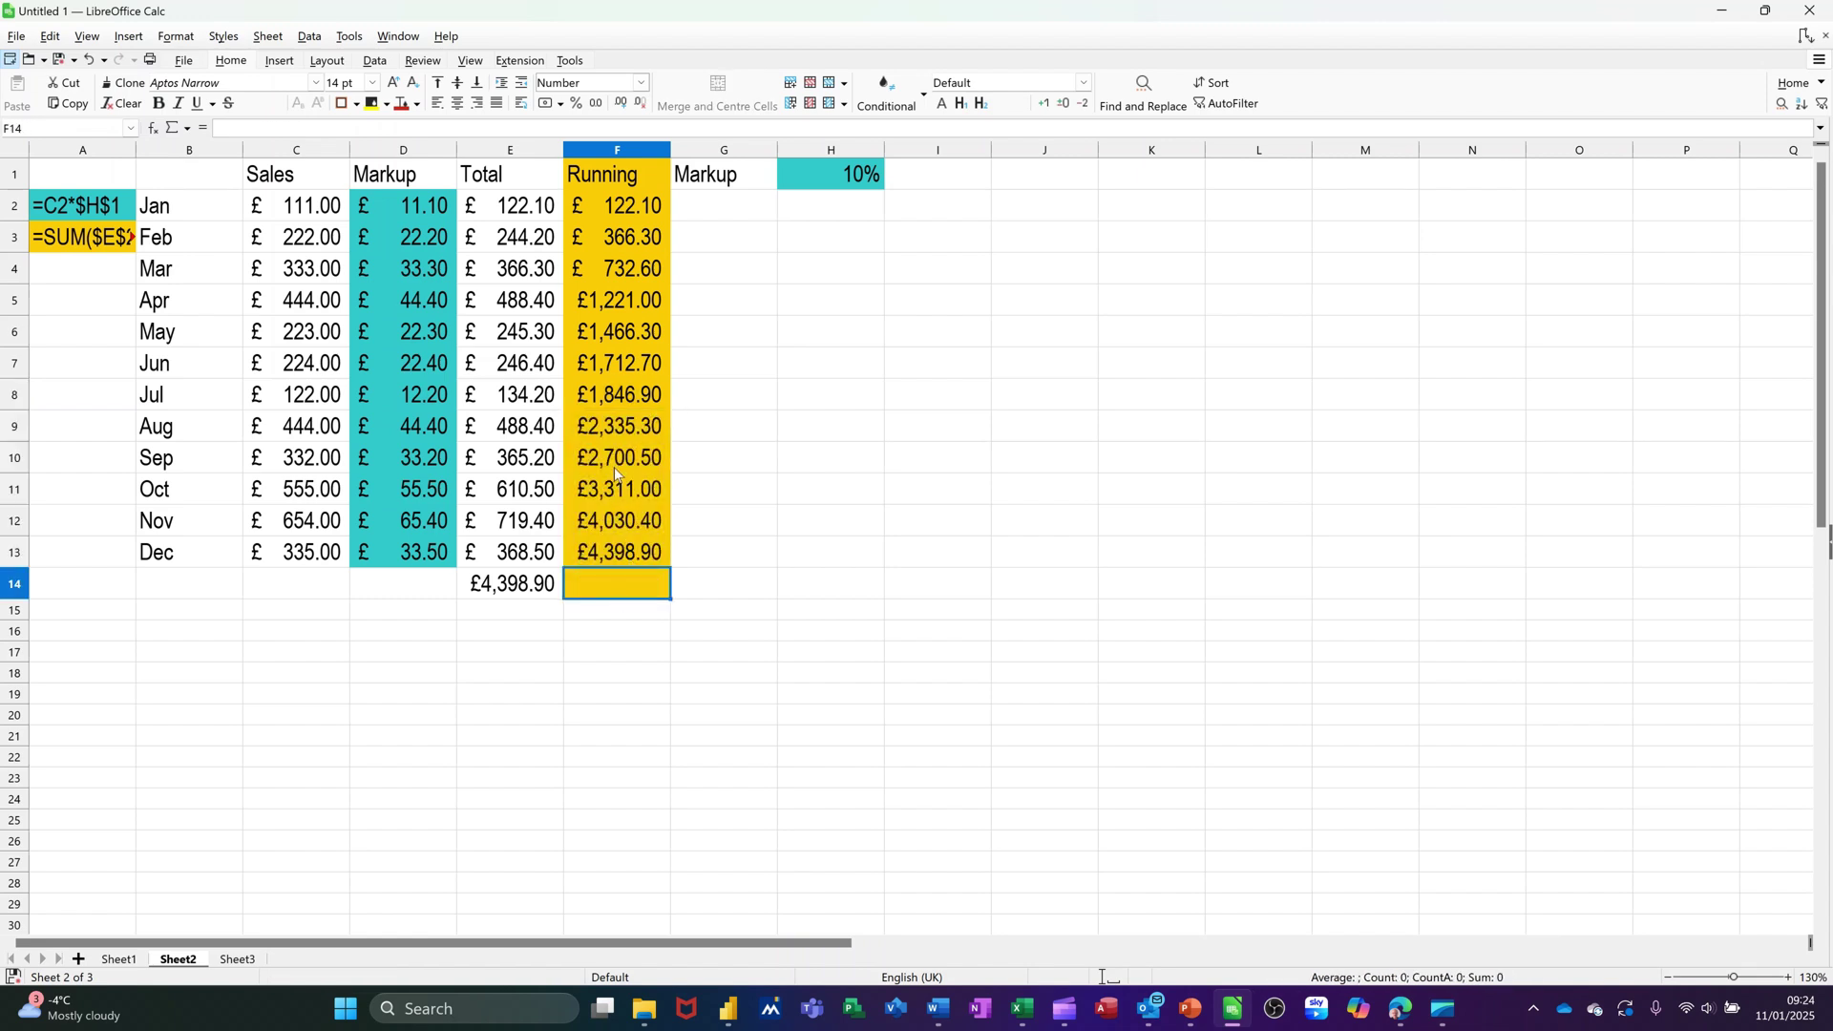
left_click(510, 208)
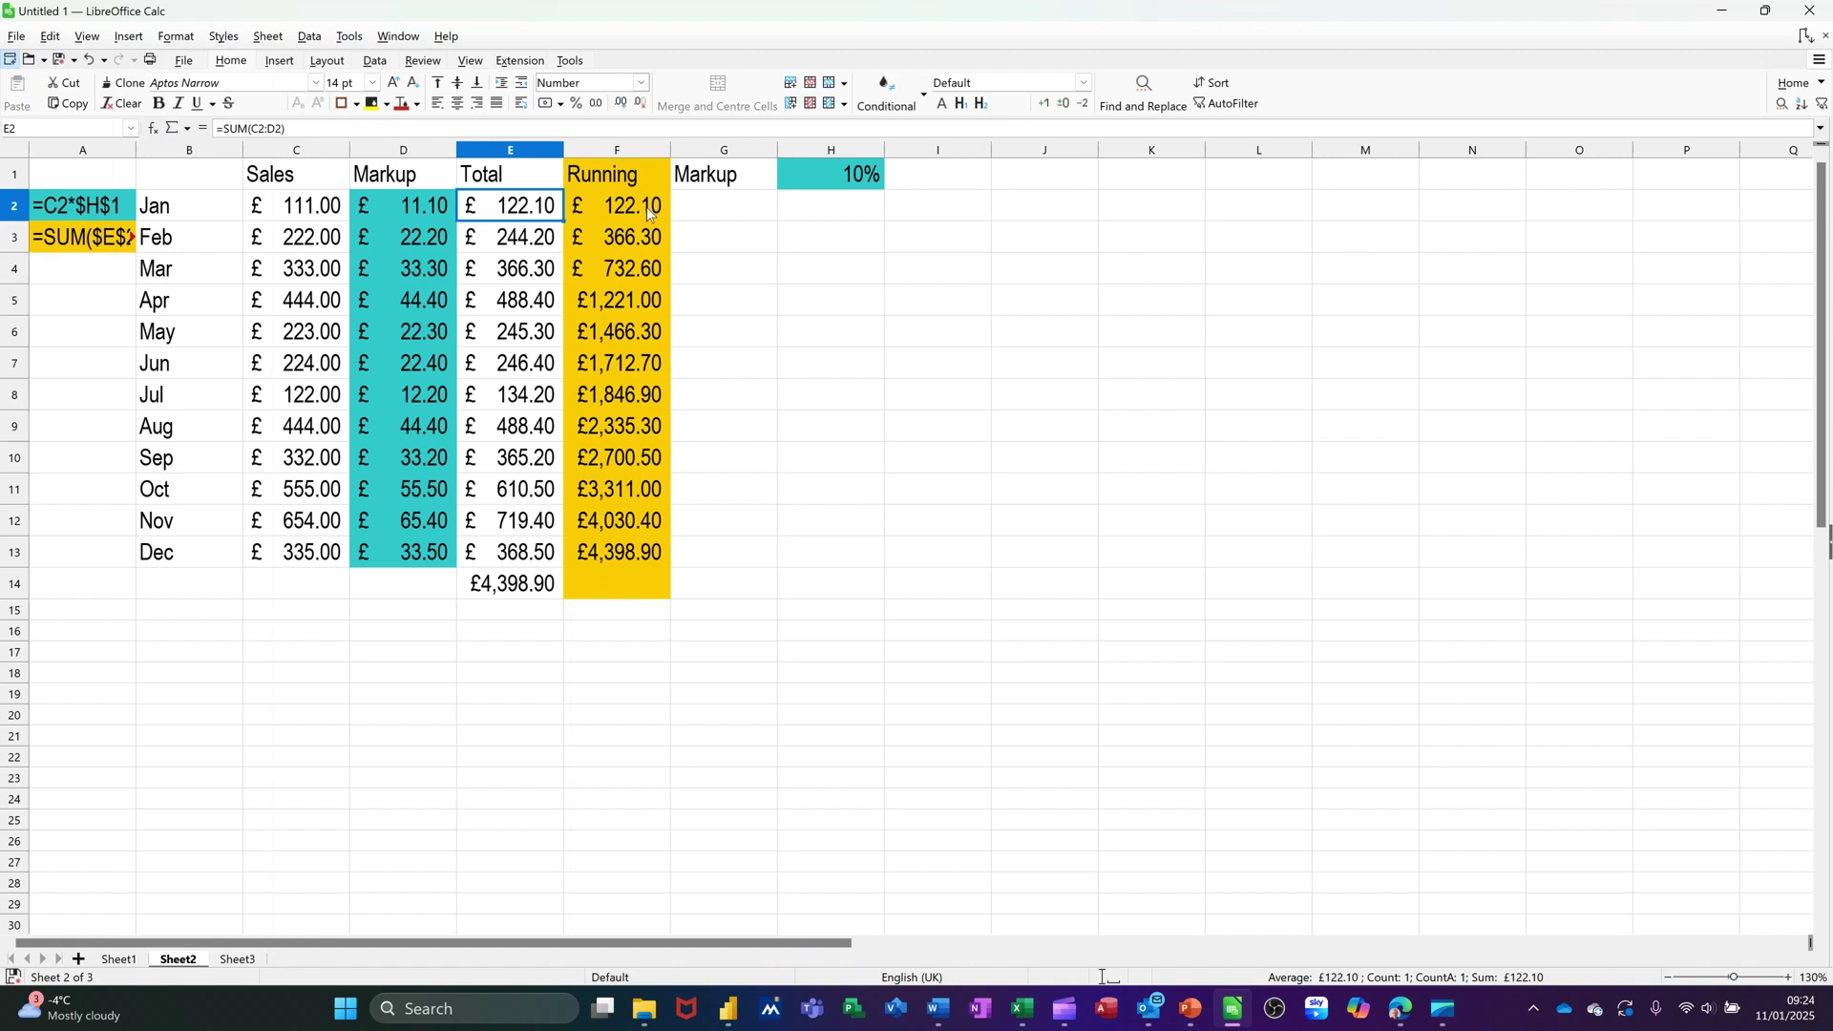
- On Sheet3, delete the products in C2:L11, leaving only the 1–10 headers
left_click(236, 960)
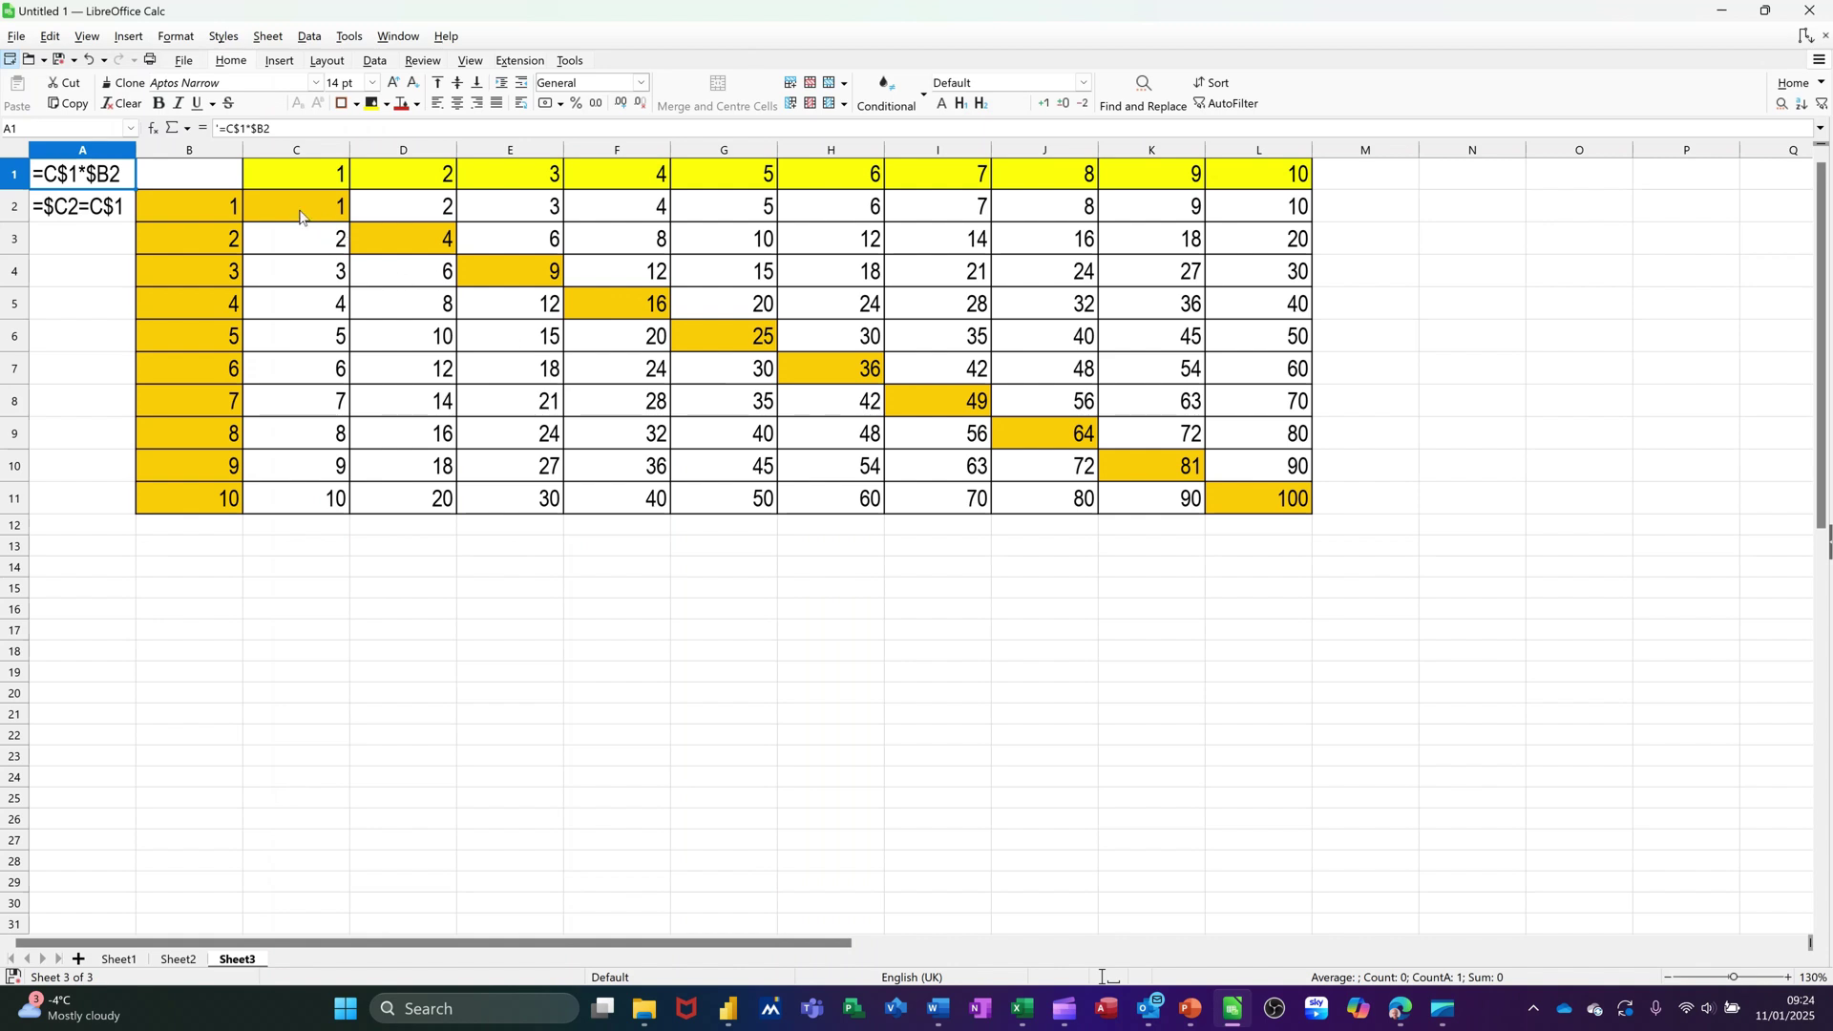
left_click_drag(300, 201, 1217, 503)
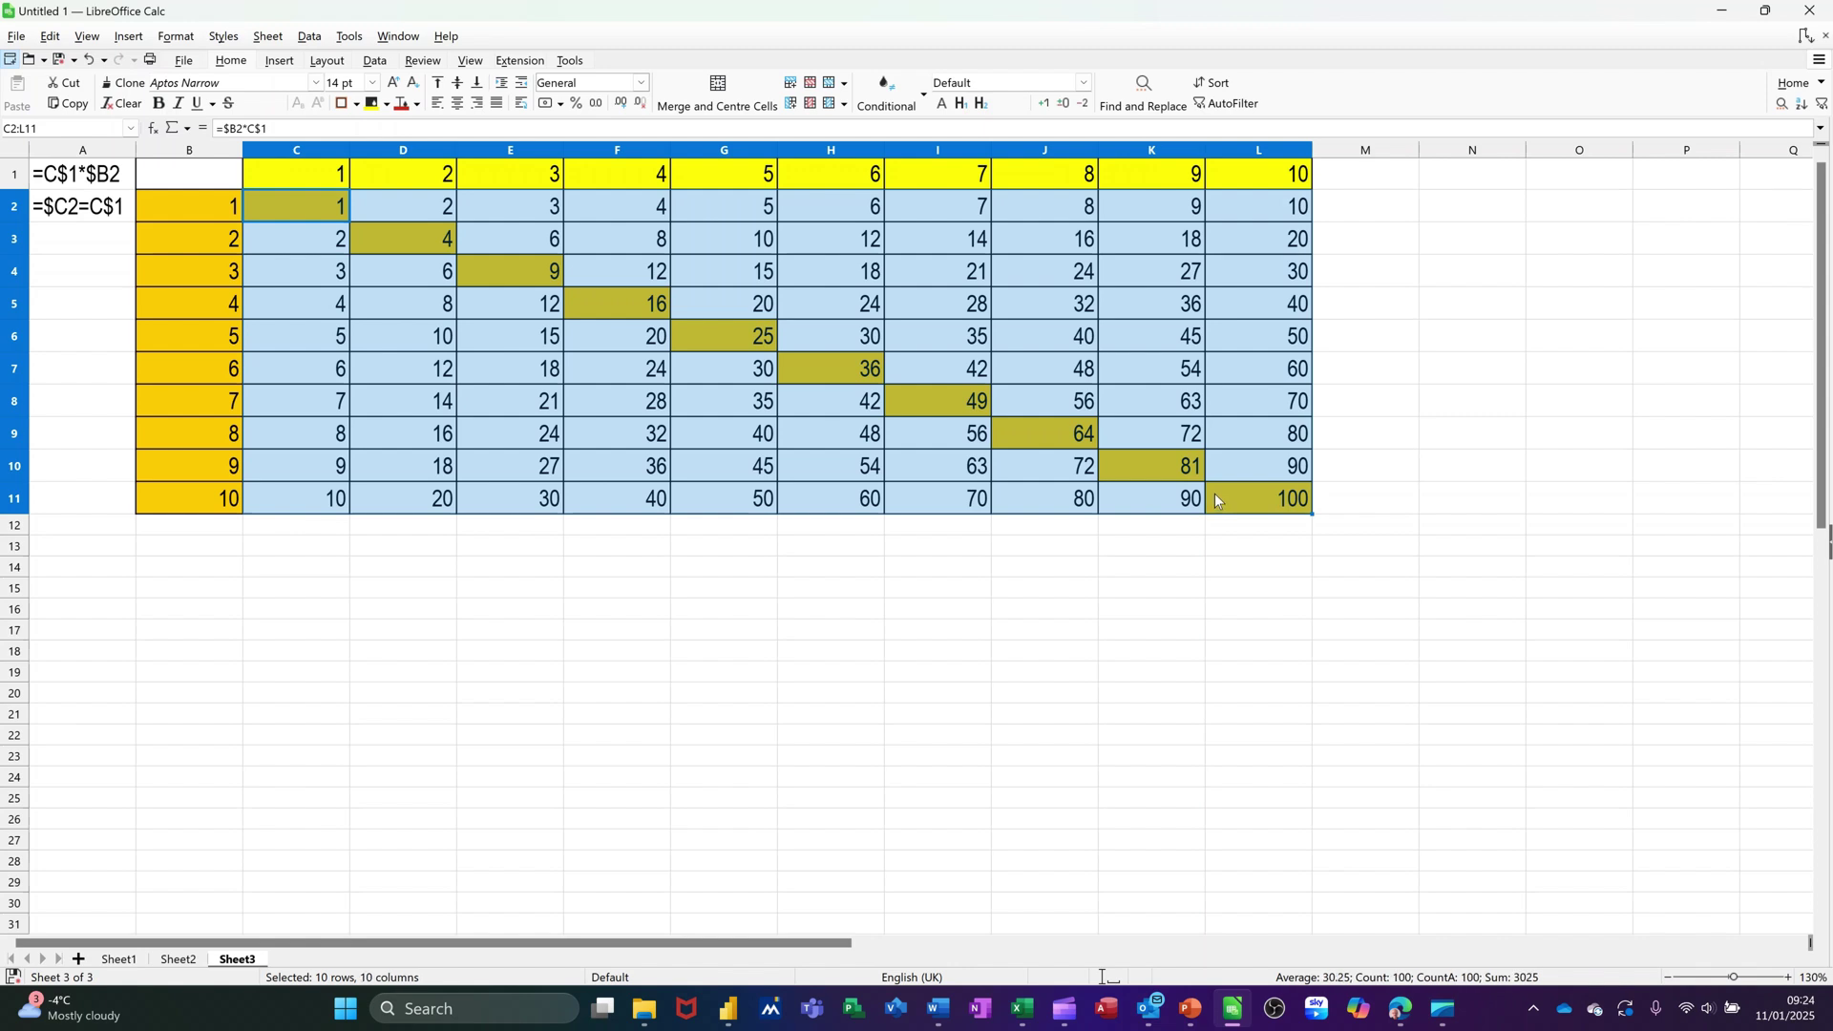
key("Delete")
- Enter the formula =B2*C1 in cell C2
left_click(302, 212)
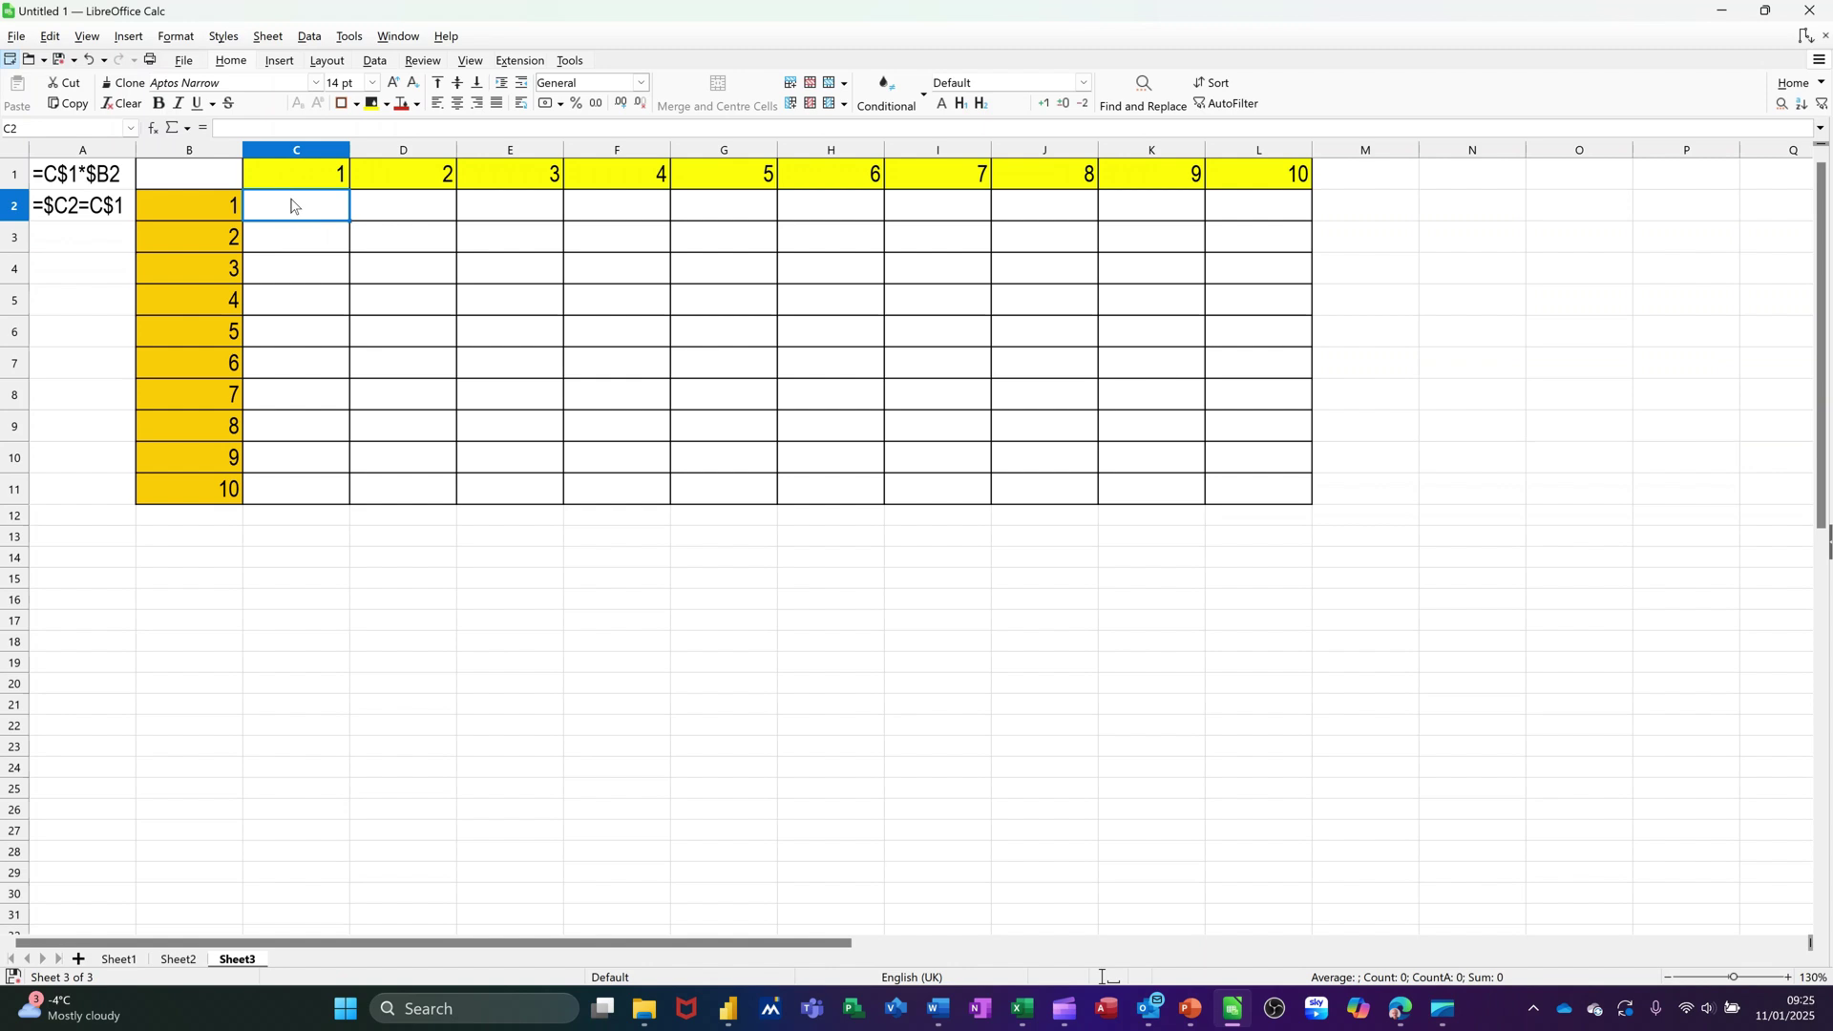
type("=")
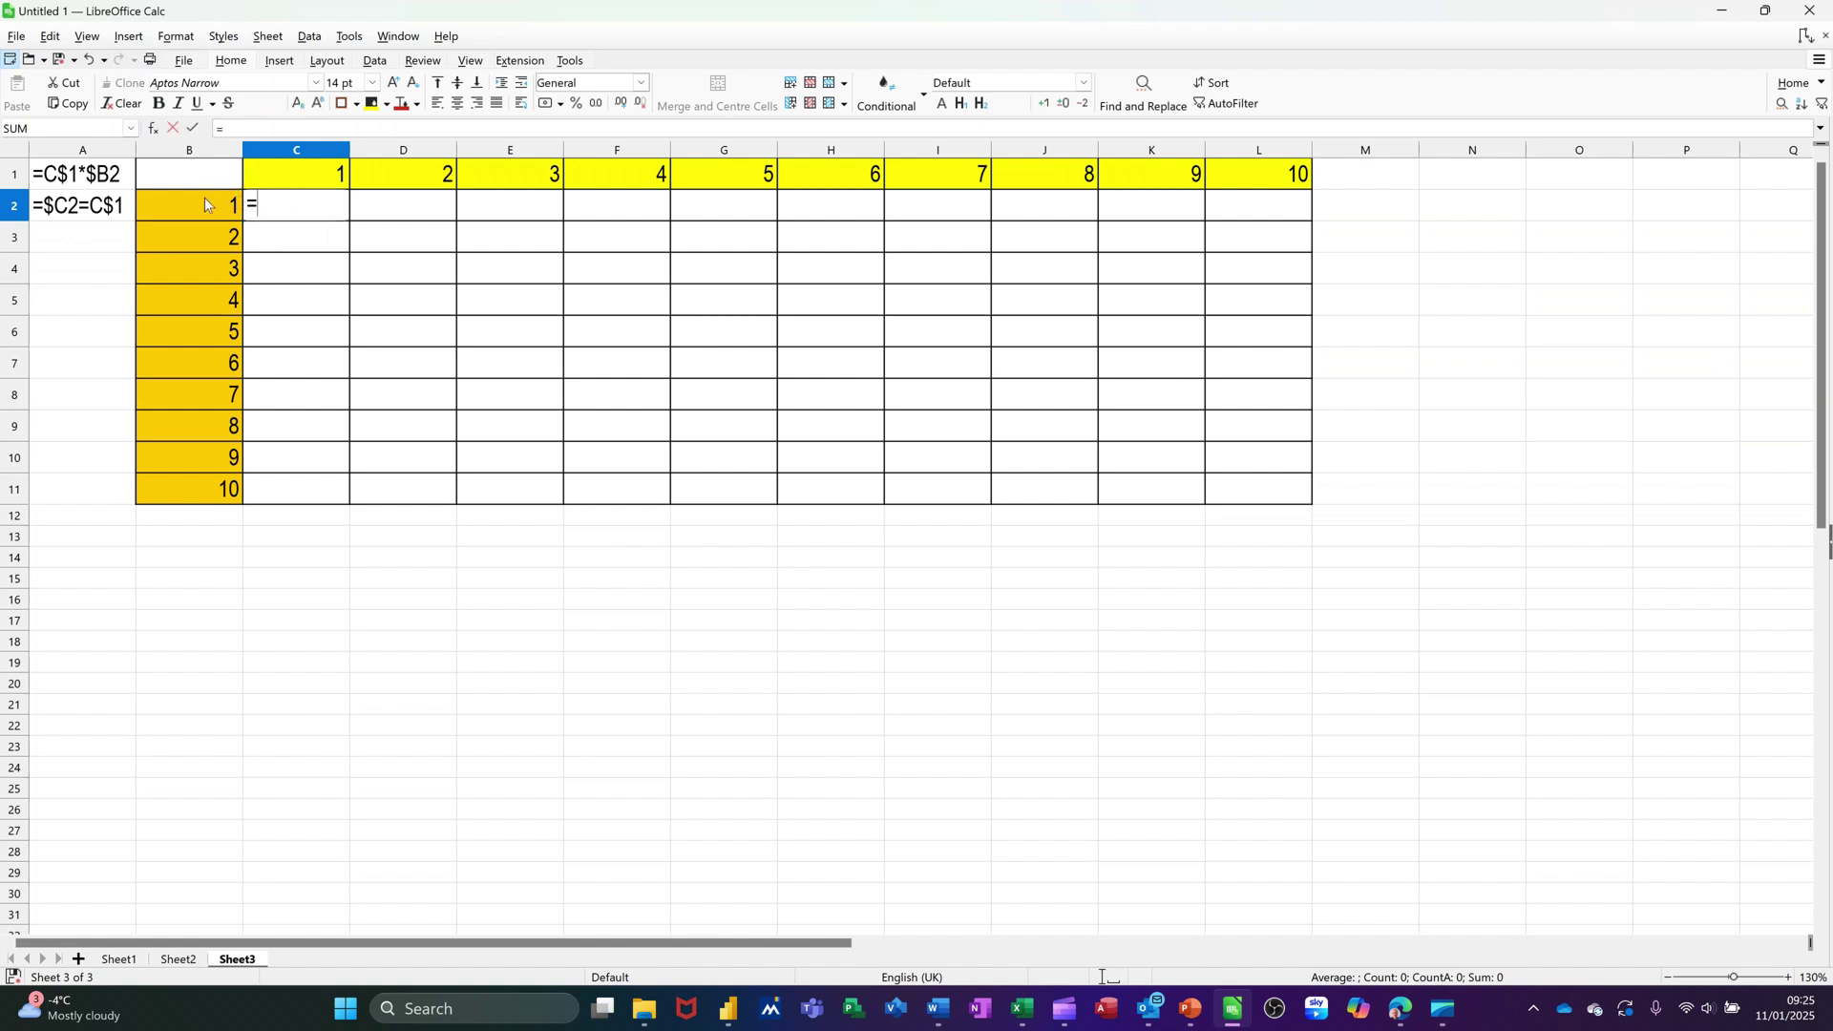
left_click(205, 199)
type("*")
left_click(298, 181)
left_click(195, 130)
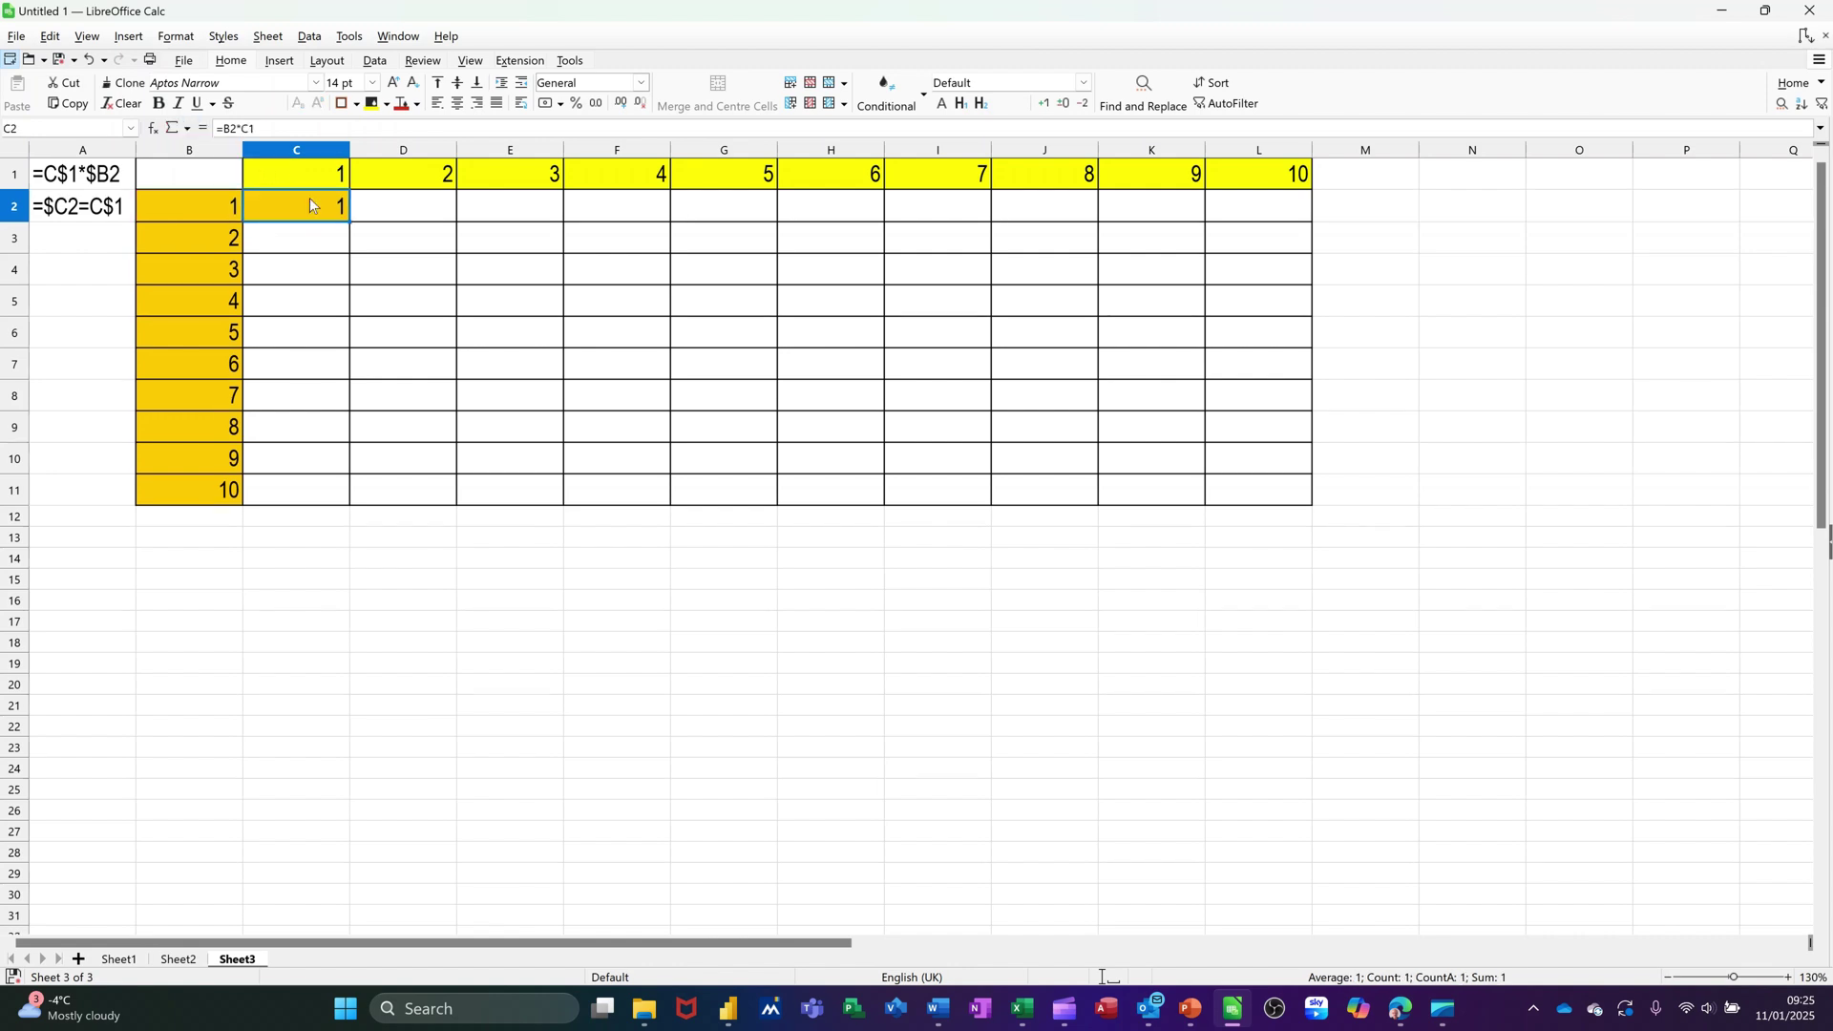
- Fill C2's formula right along row 2 and check the copies in F2 and G2
left_click_drag(350, 225, 497, 241)
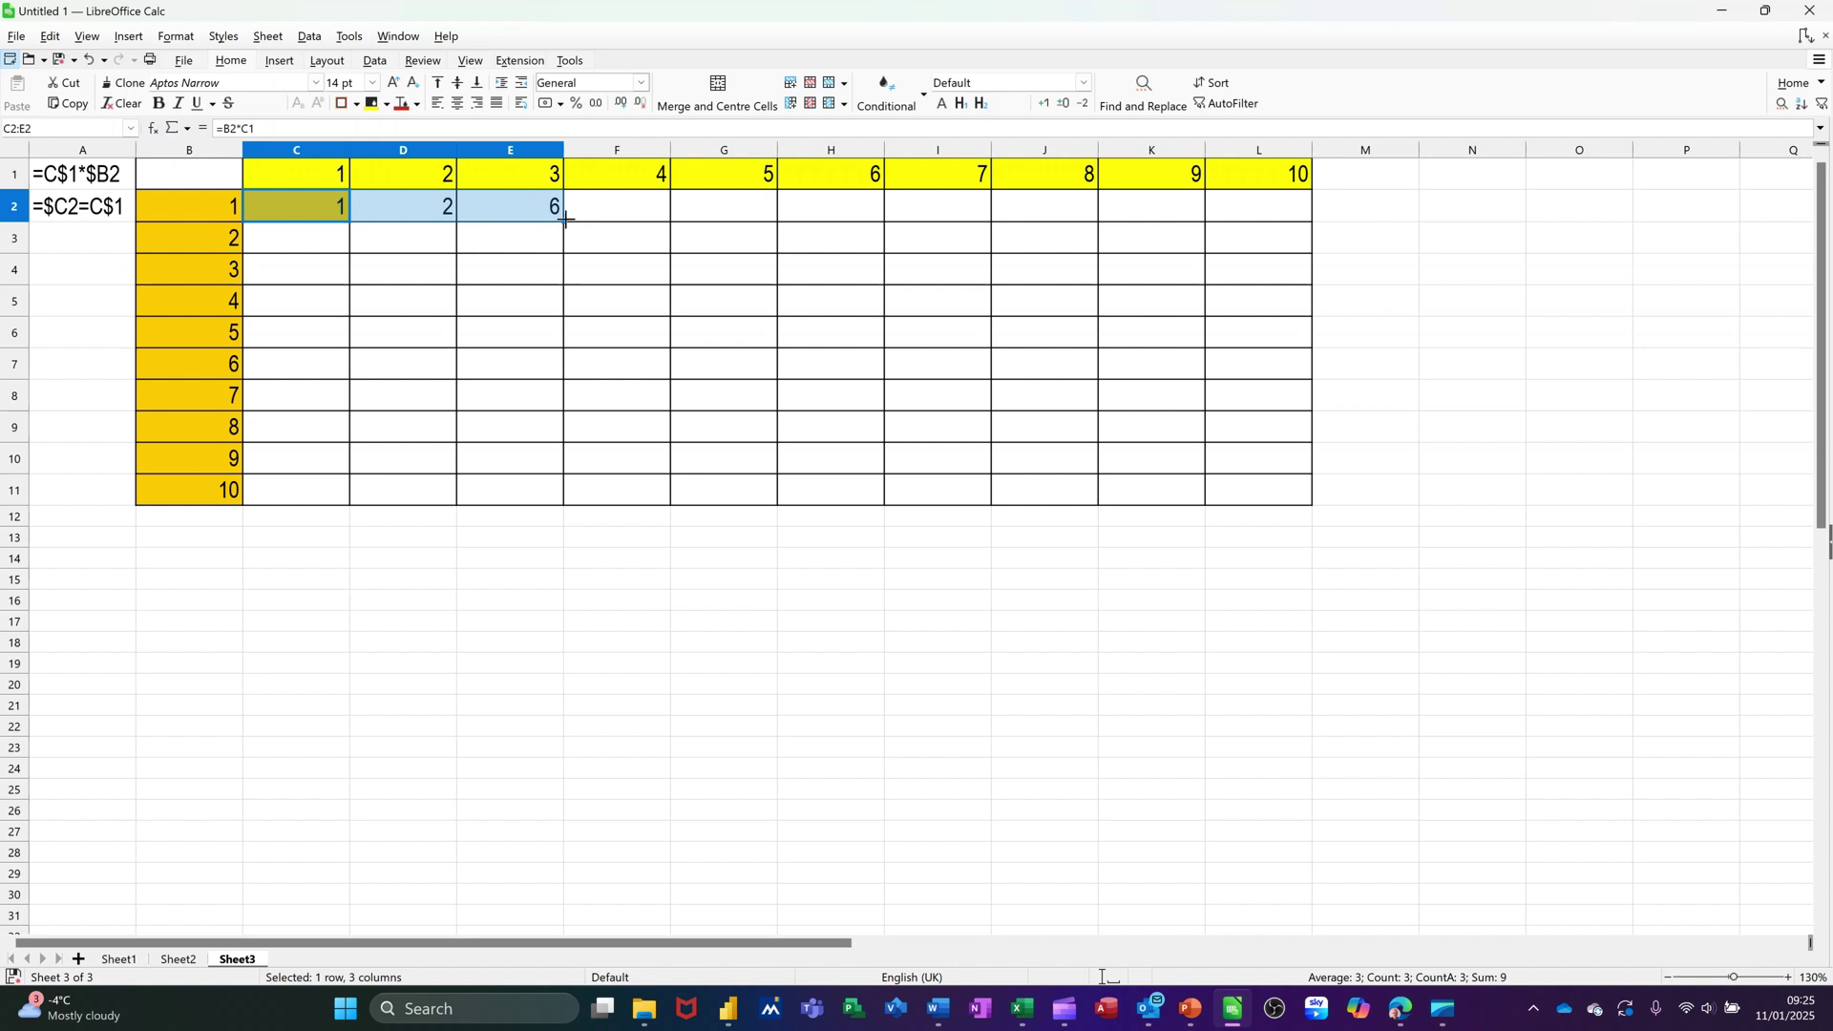
left_click_drag(563, 222, 621, 256)
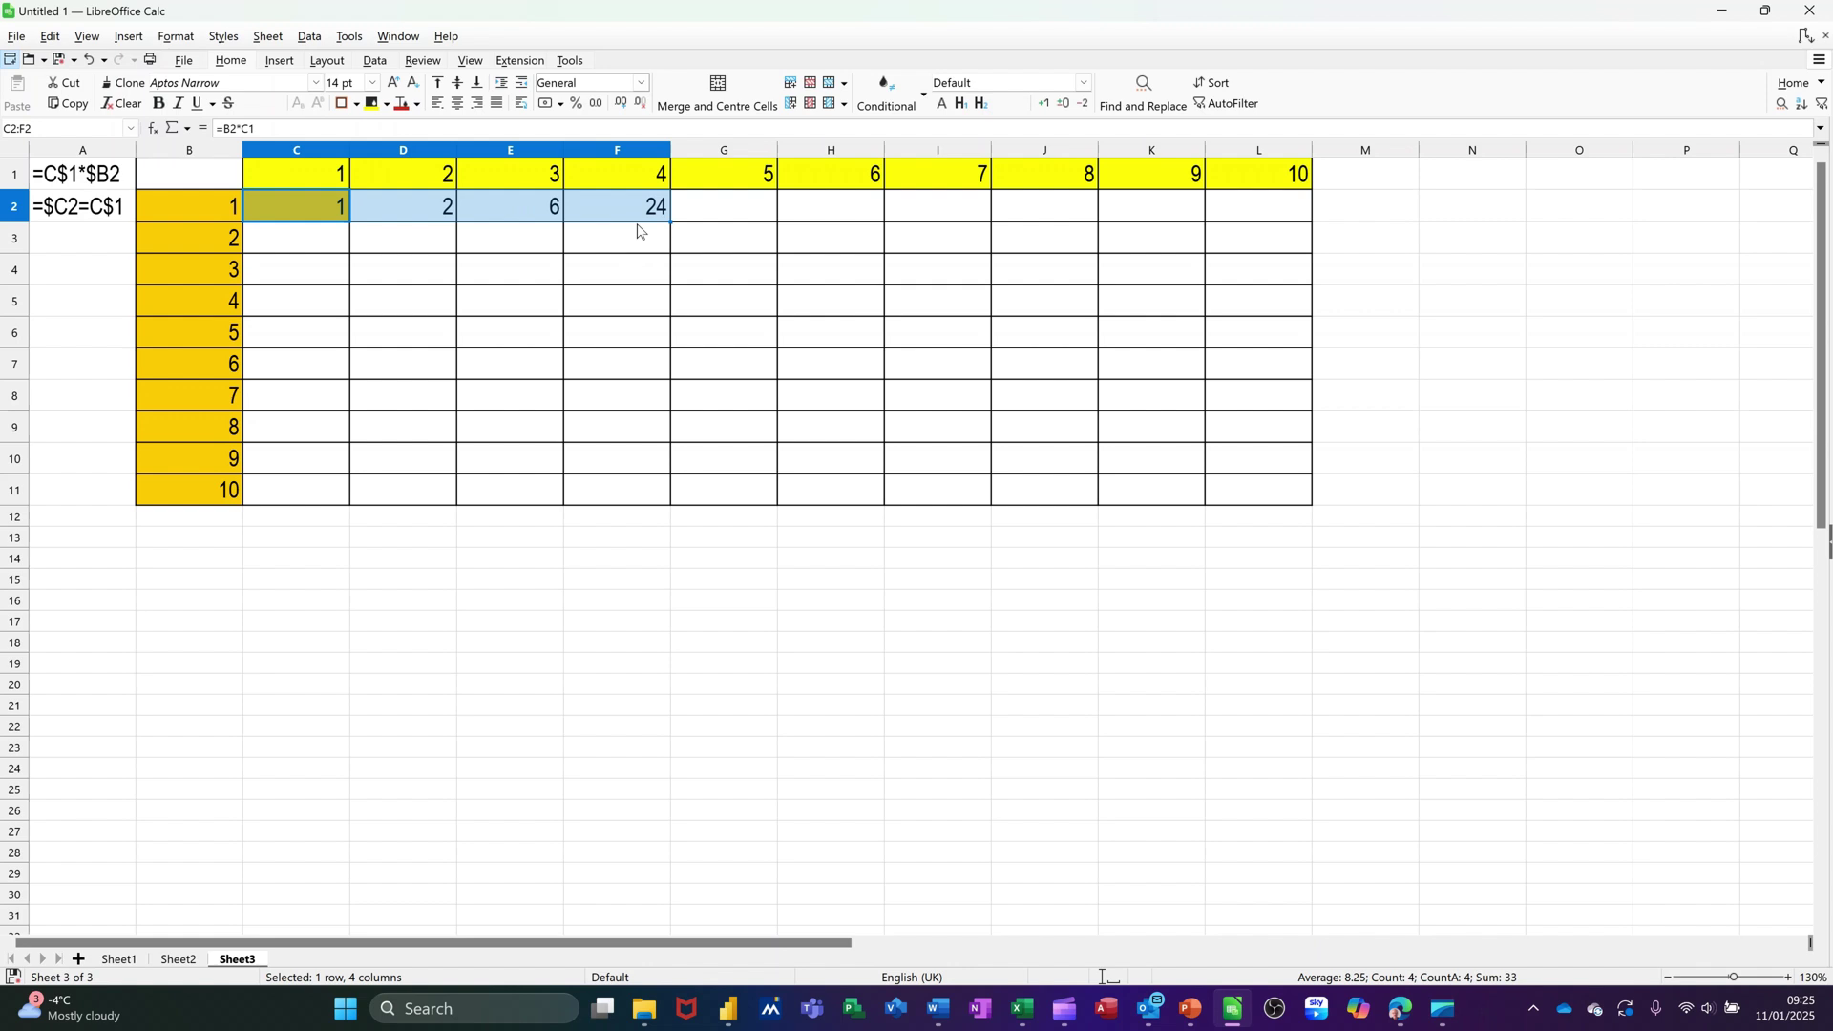
left_click_drag(673, 220, 760, 234)
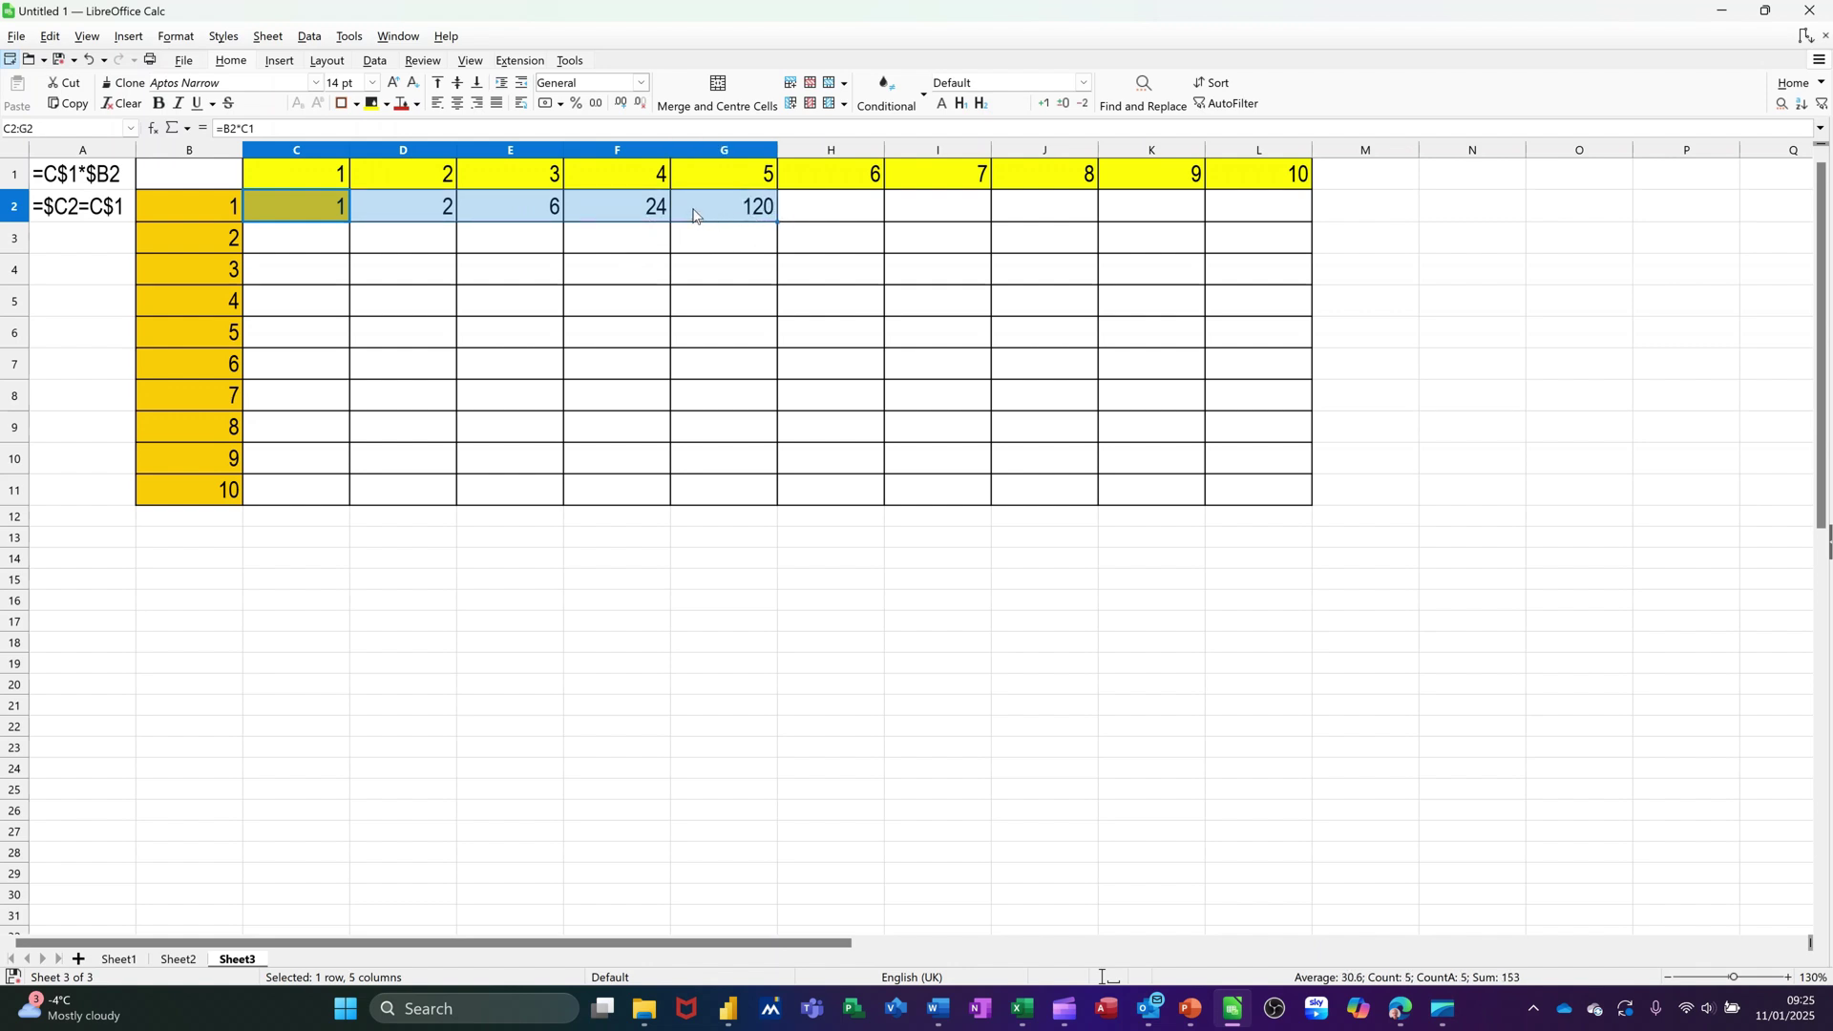
left_click(632, 212)
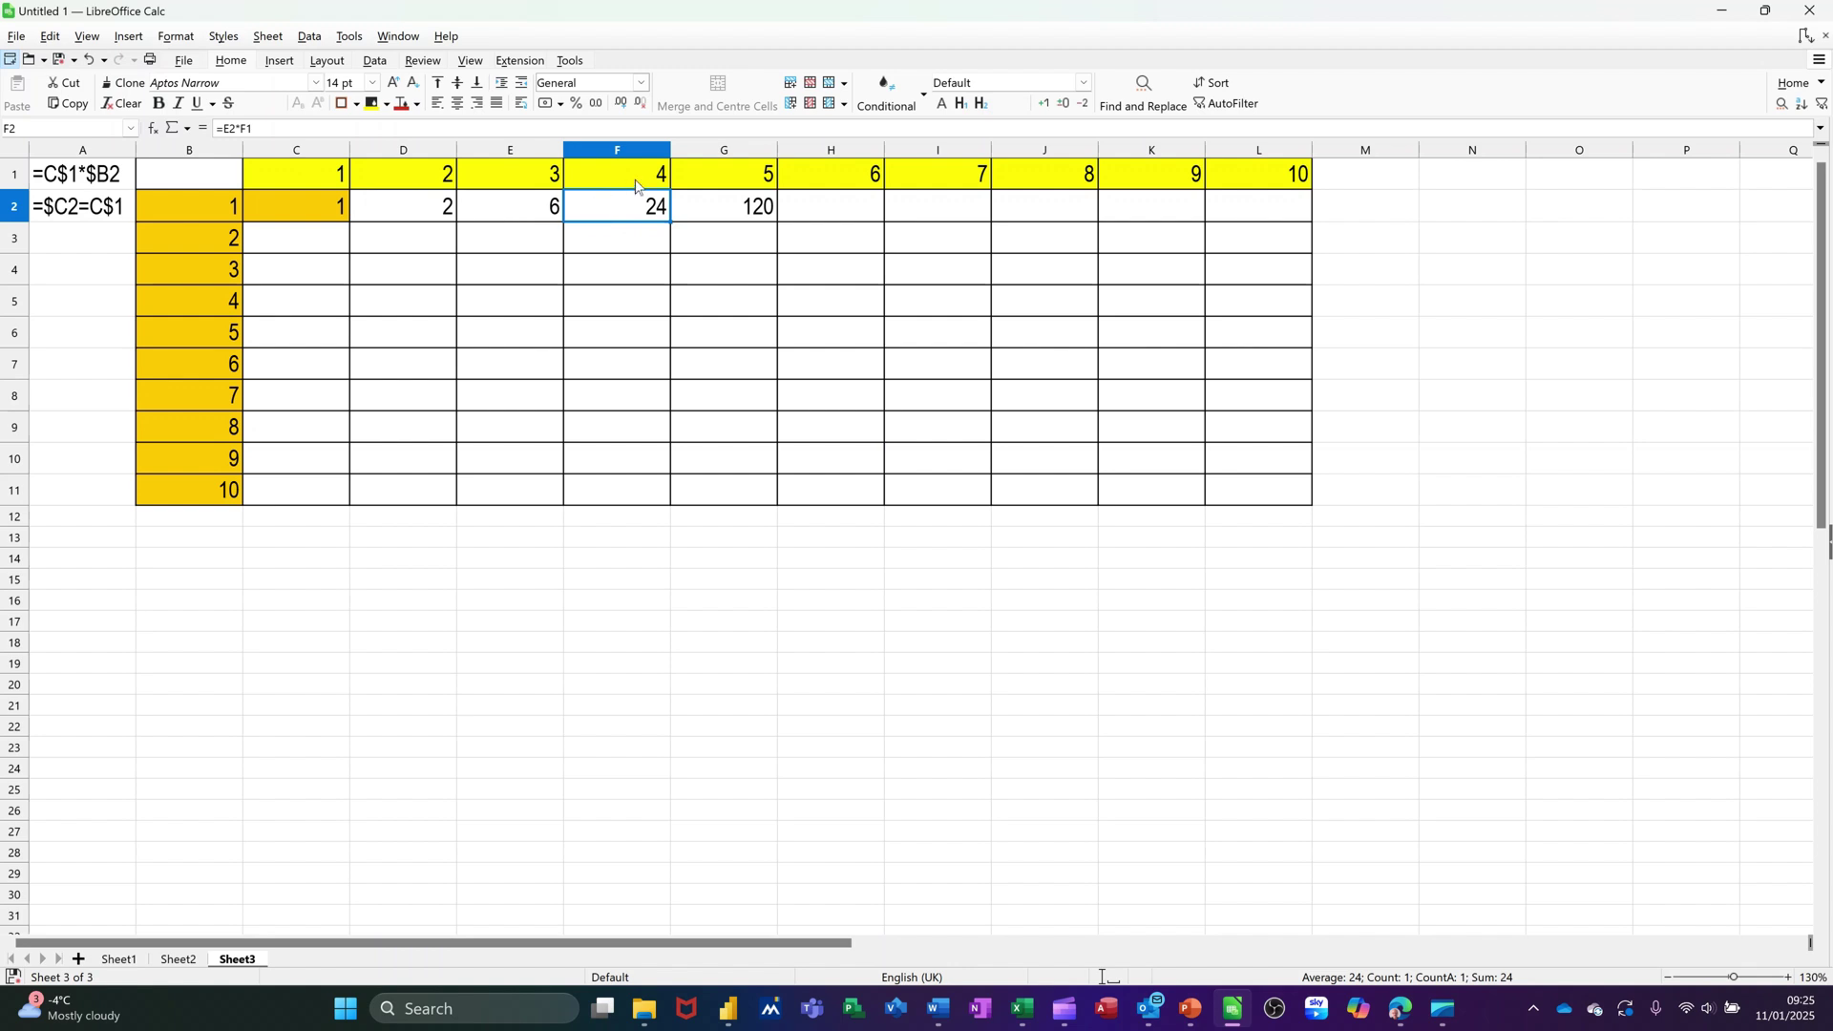
left_click(736, 214)
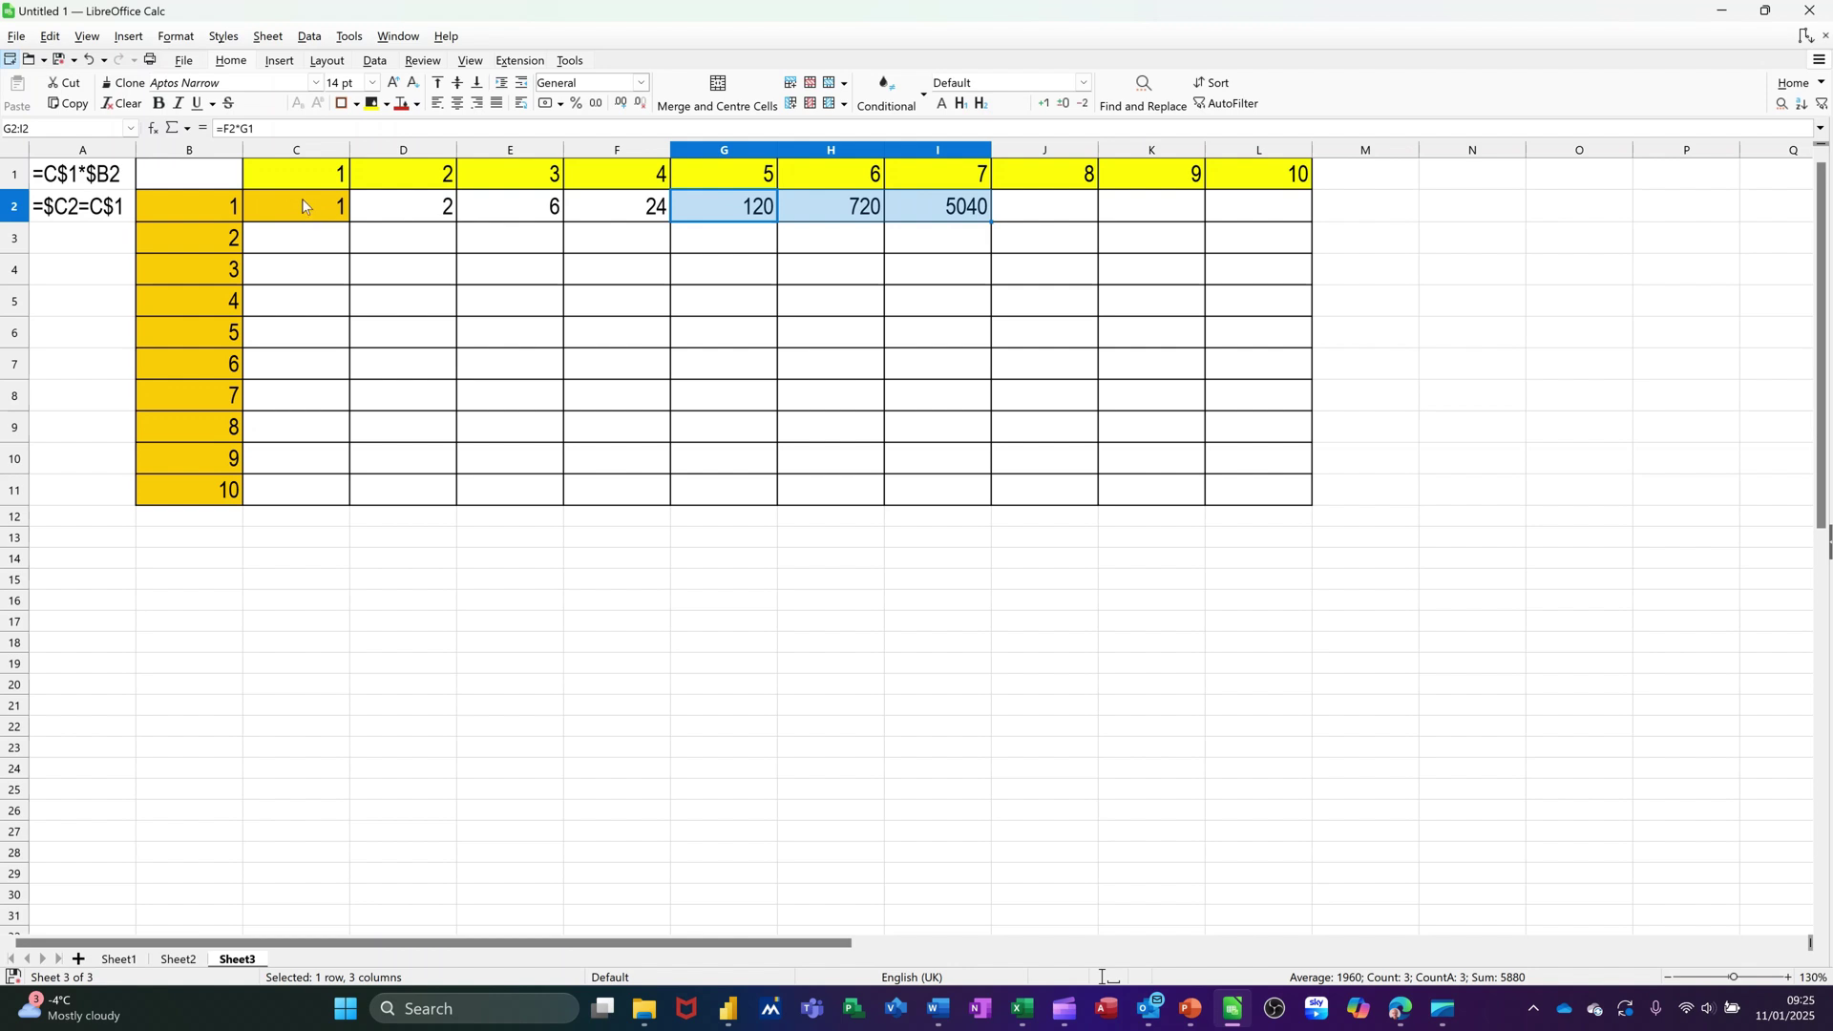
- Clear the wrong row 2 results and start a new C2 formula referencing B2
left_click_drag(302, 198, 924, 221)
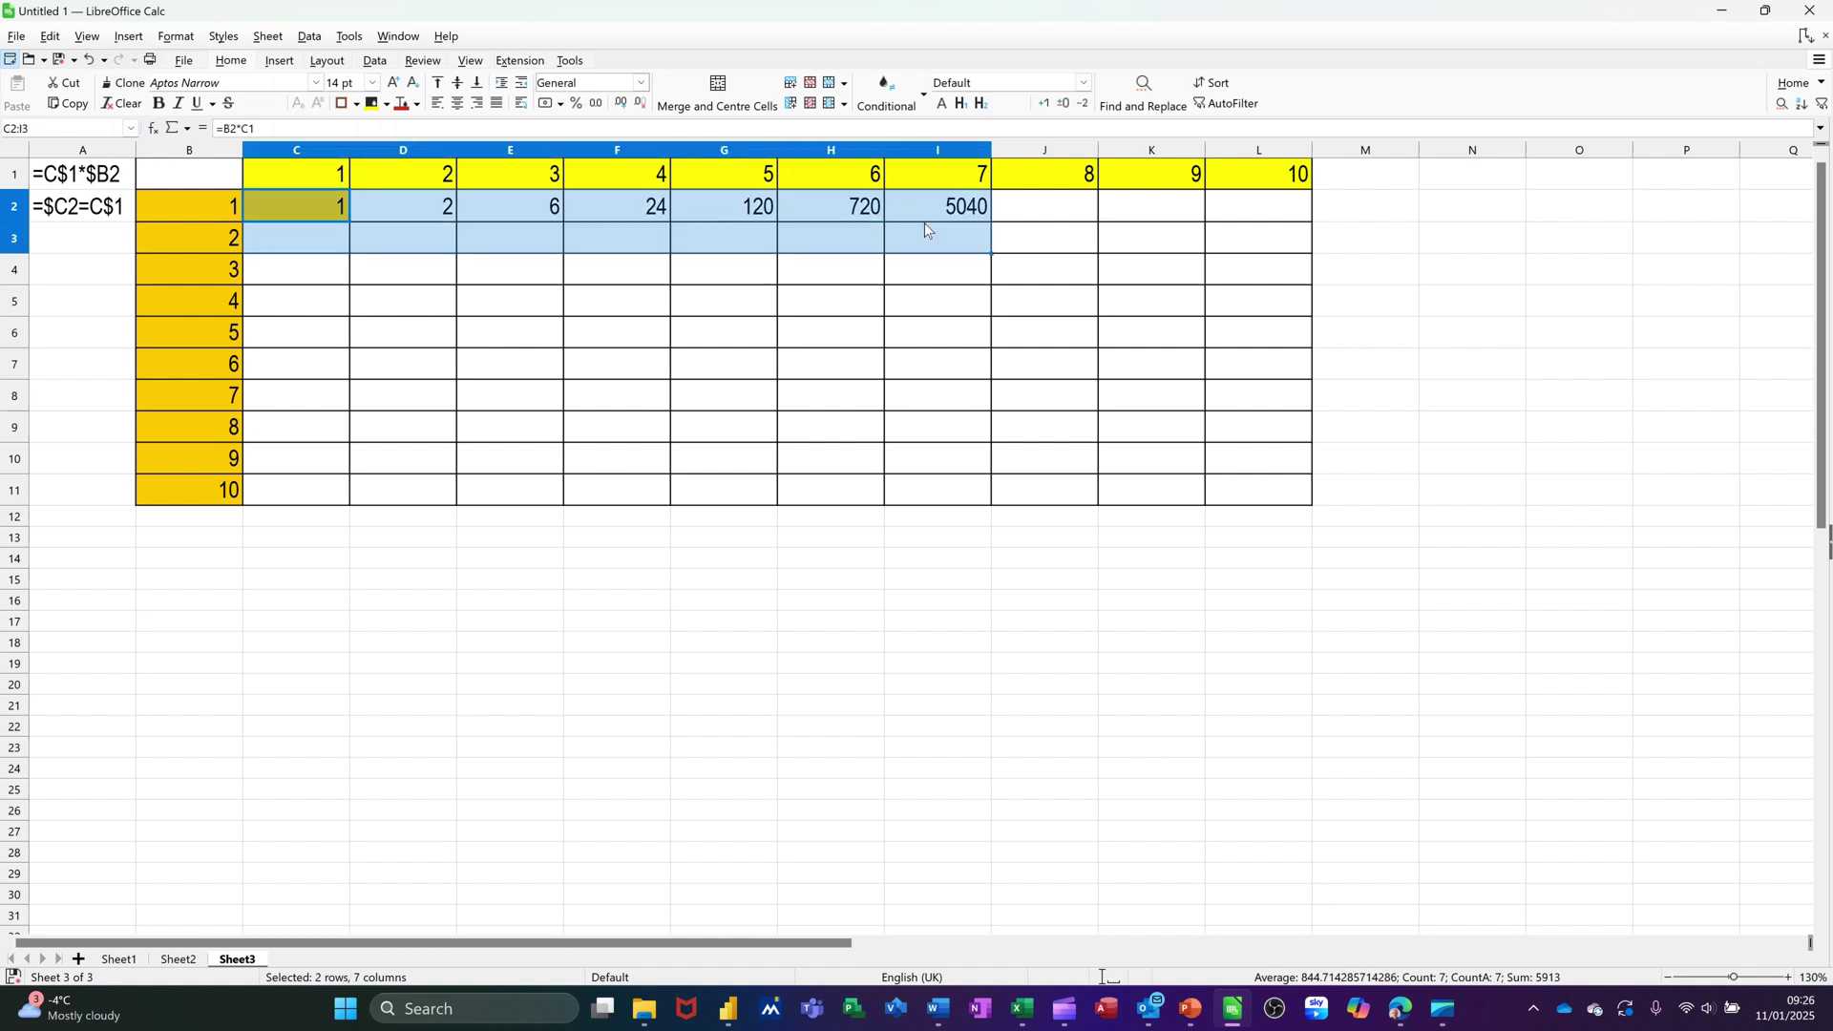
key("Delete")
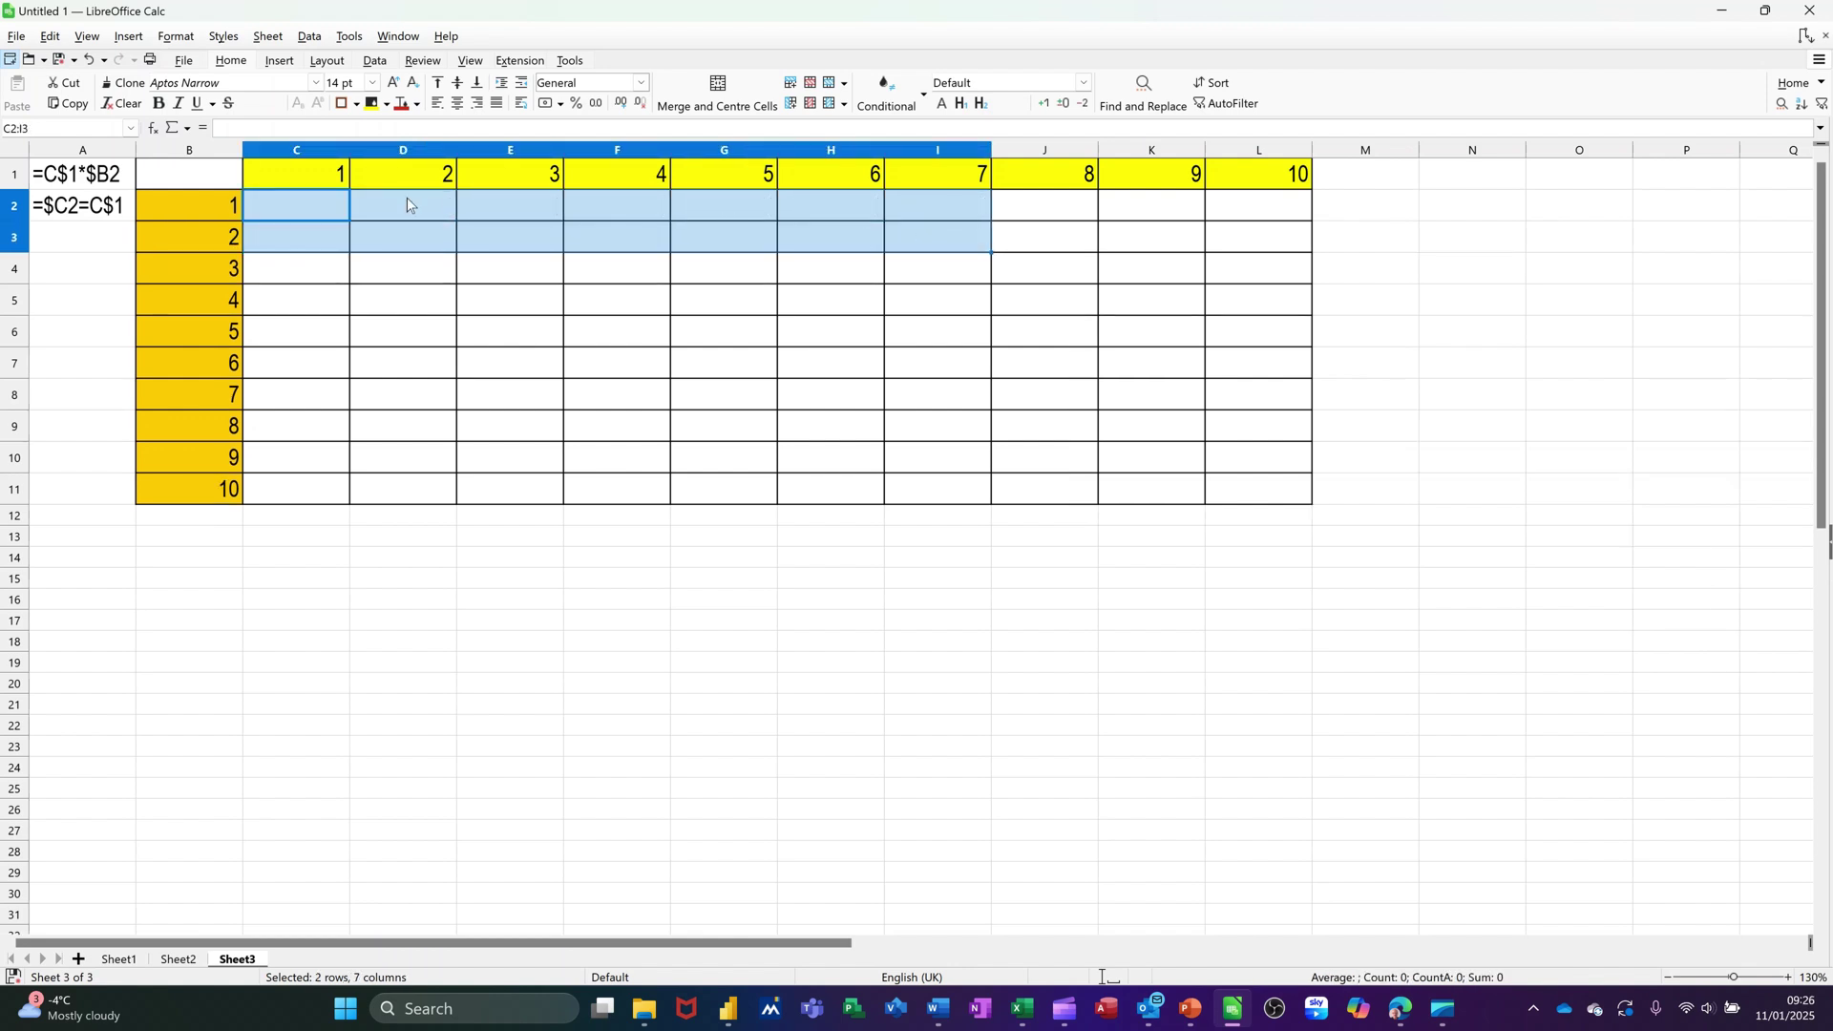
left_click(313, 214)
type("=")
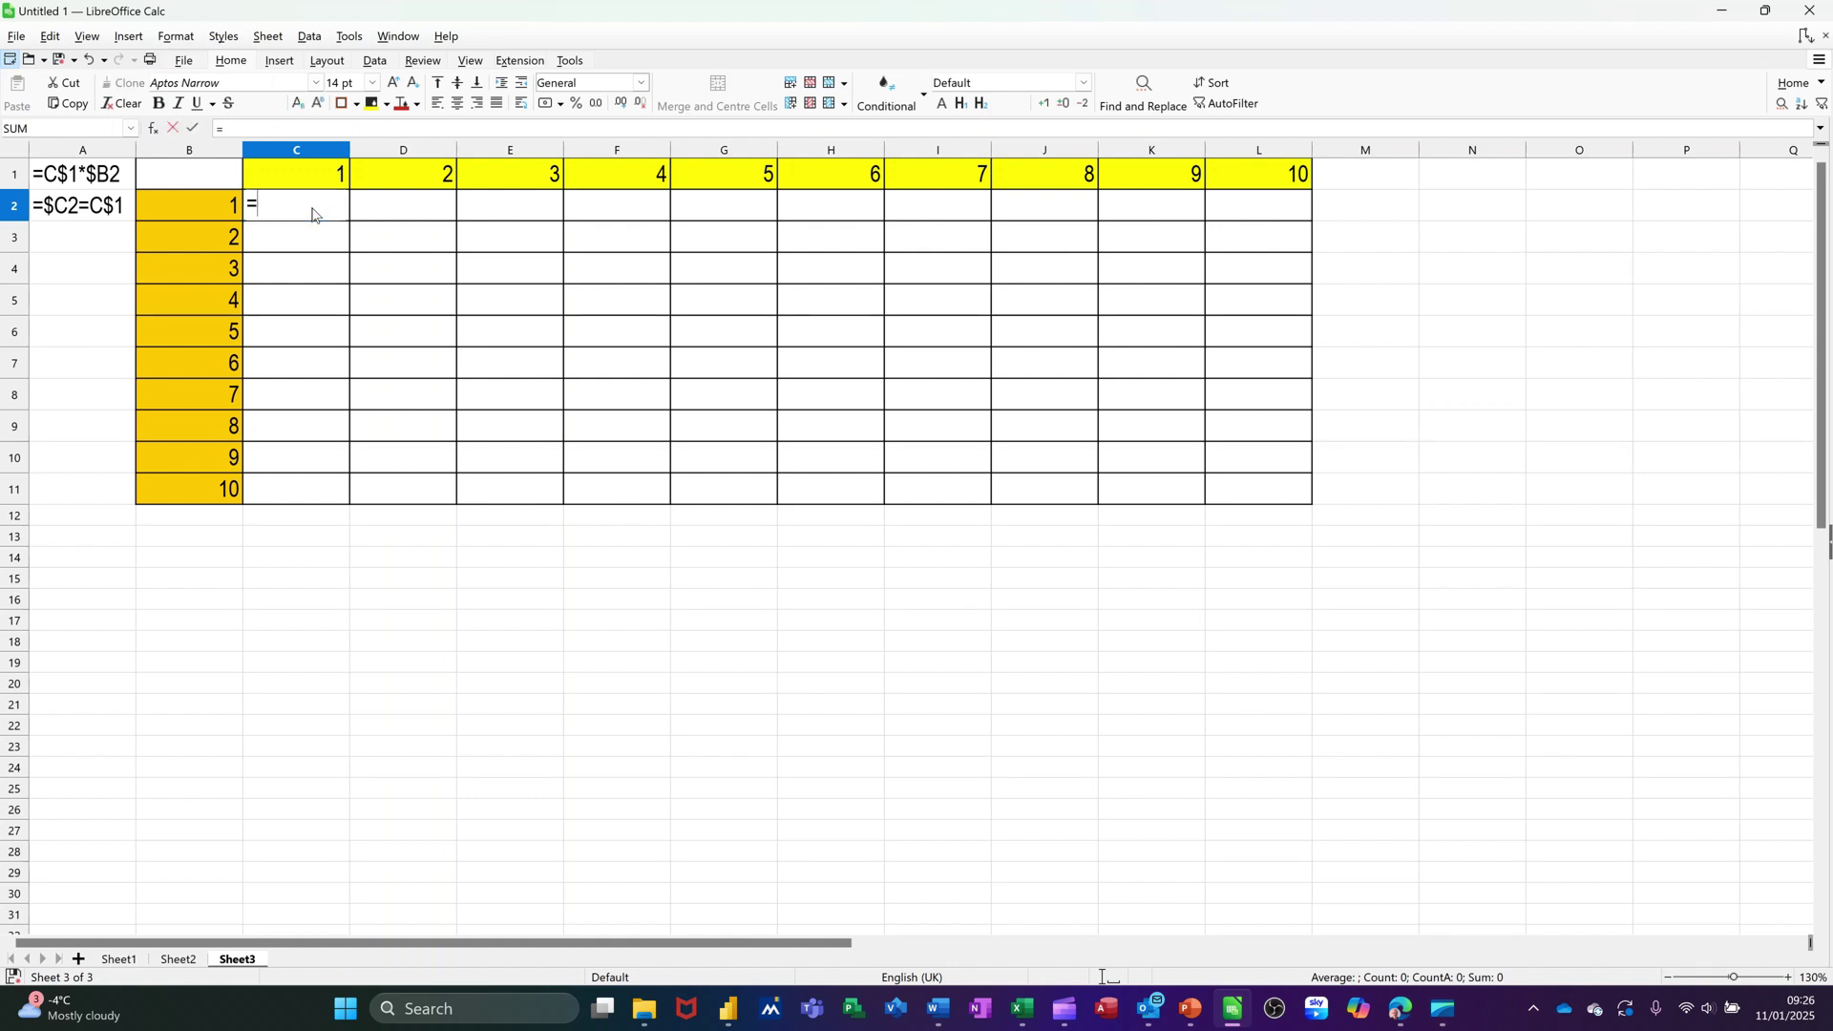
left_click(201, 216)
- Lock the B2 reference to $B2 with F4 and multiply it by C1
left_click(256, 210)
key("F4")
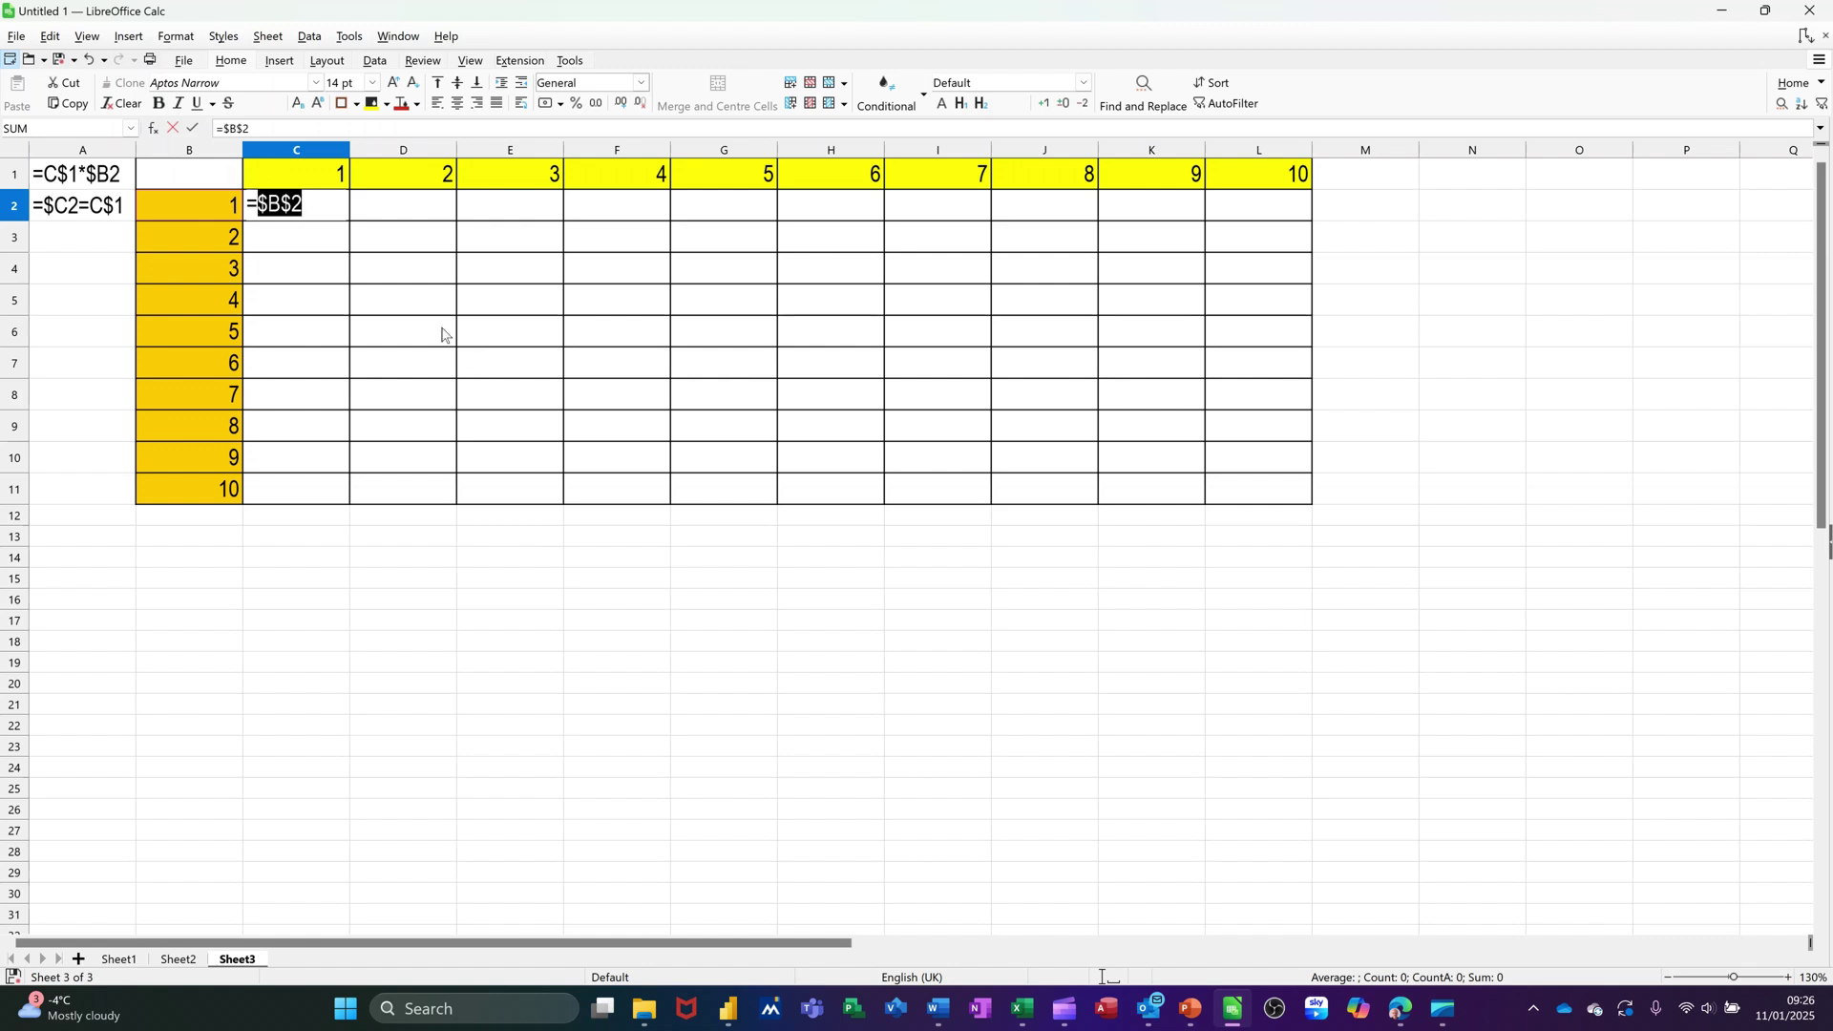
key("F4")
key("F4")
left_click(265, 129)
type("*")
left_click(294, 177)
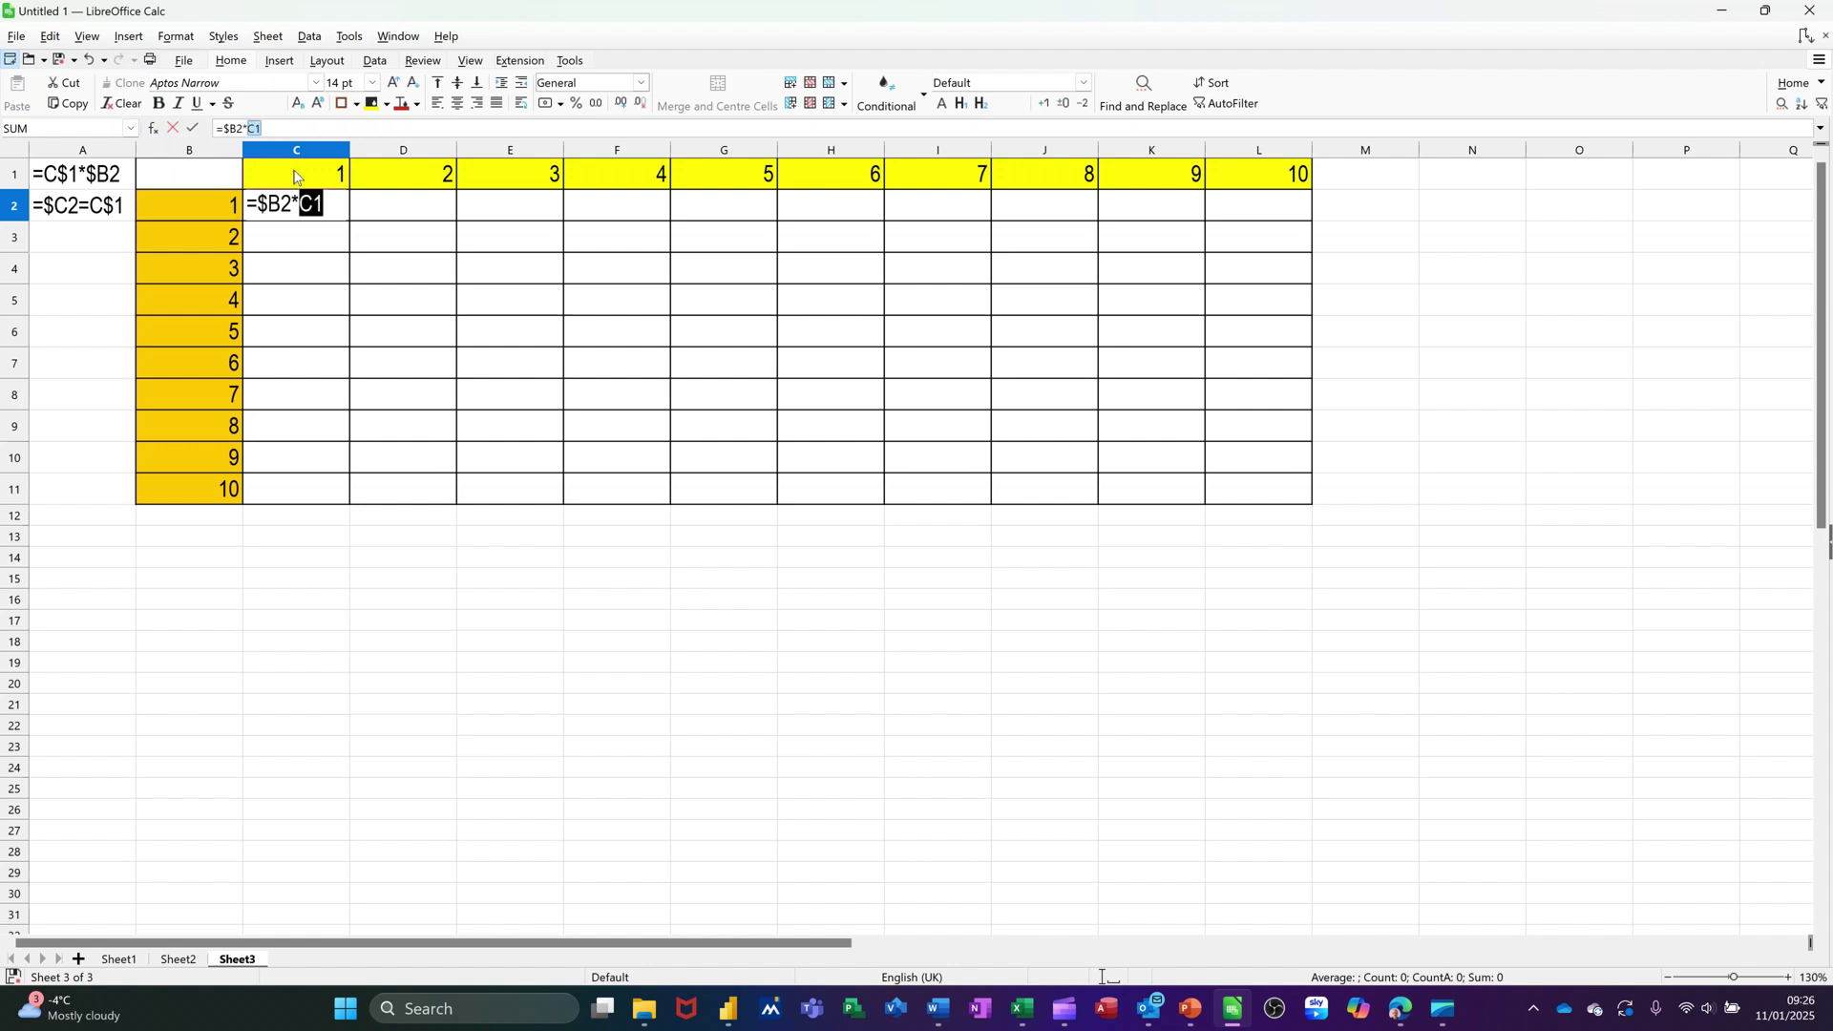
- Accept =$B2*C1 in C2, then fill it across to L2 and down to C6
left_click(194, 132)
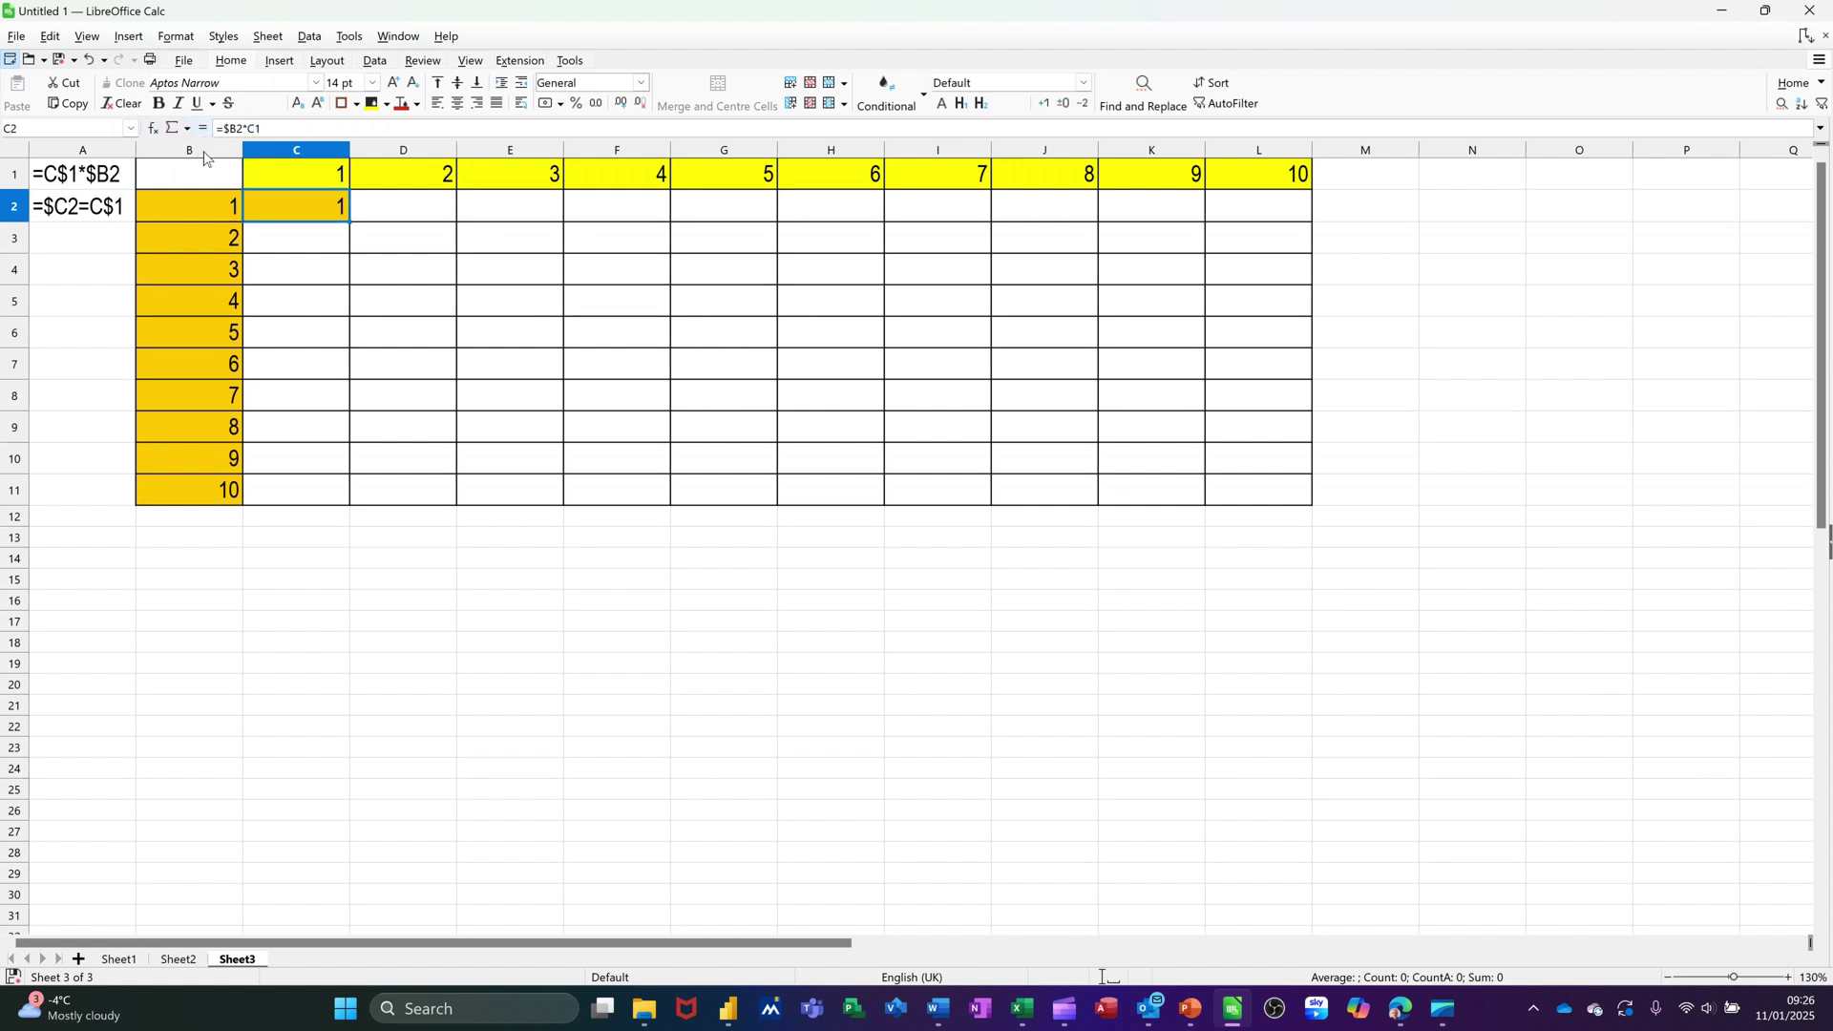
left_click_drag(349, 223, 1273, 238)
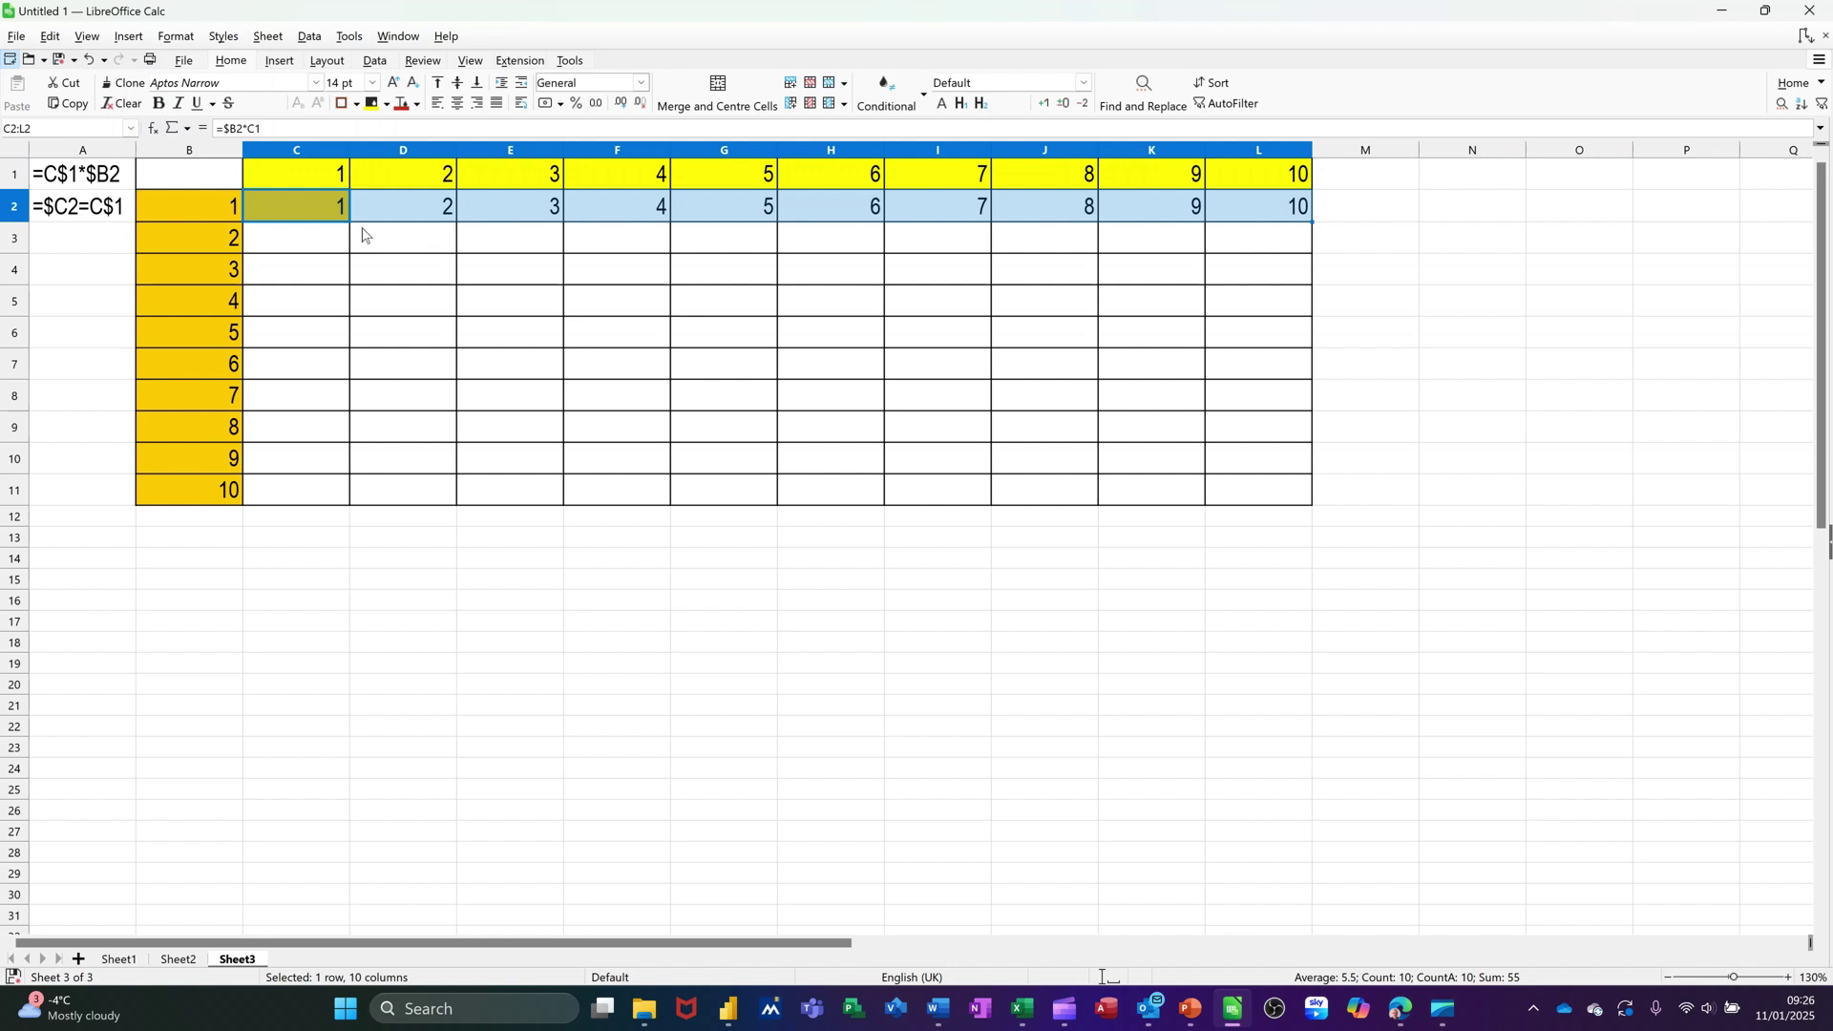
left_click(334, 216)
left_click_drag(353, 230, 335, 341)
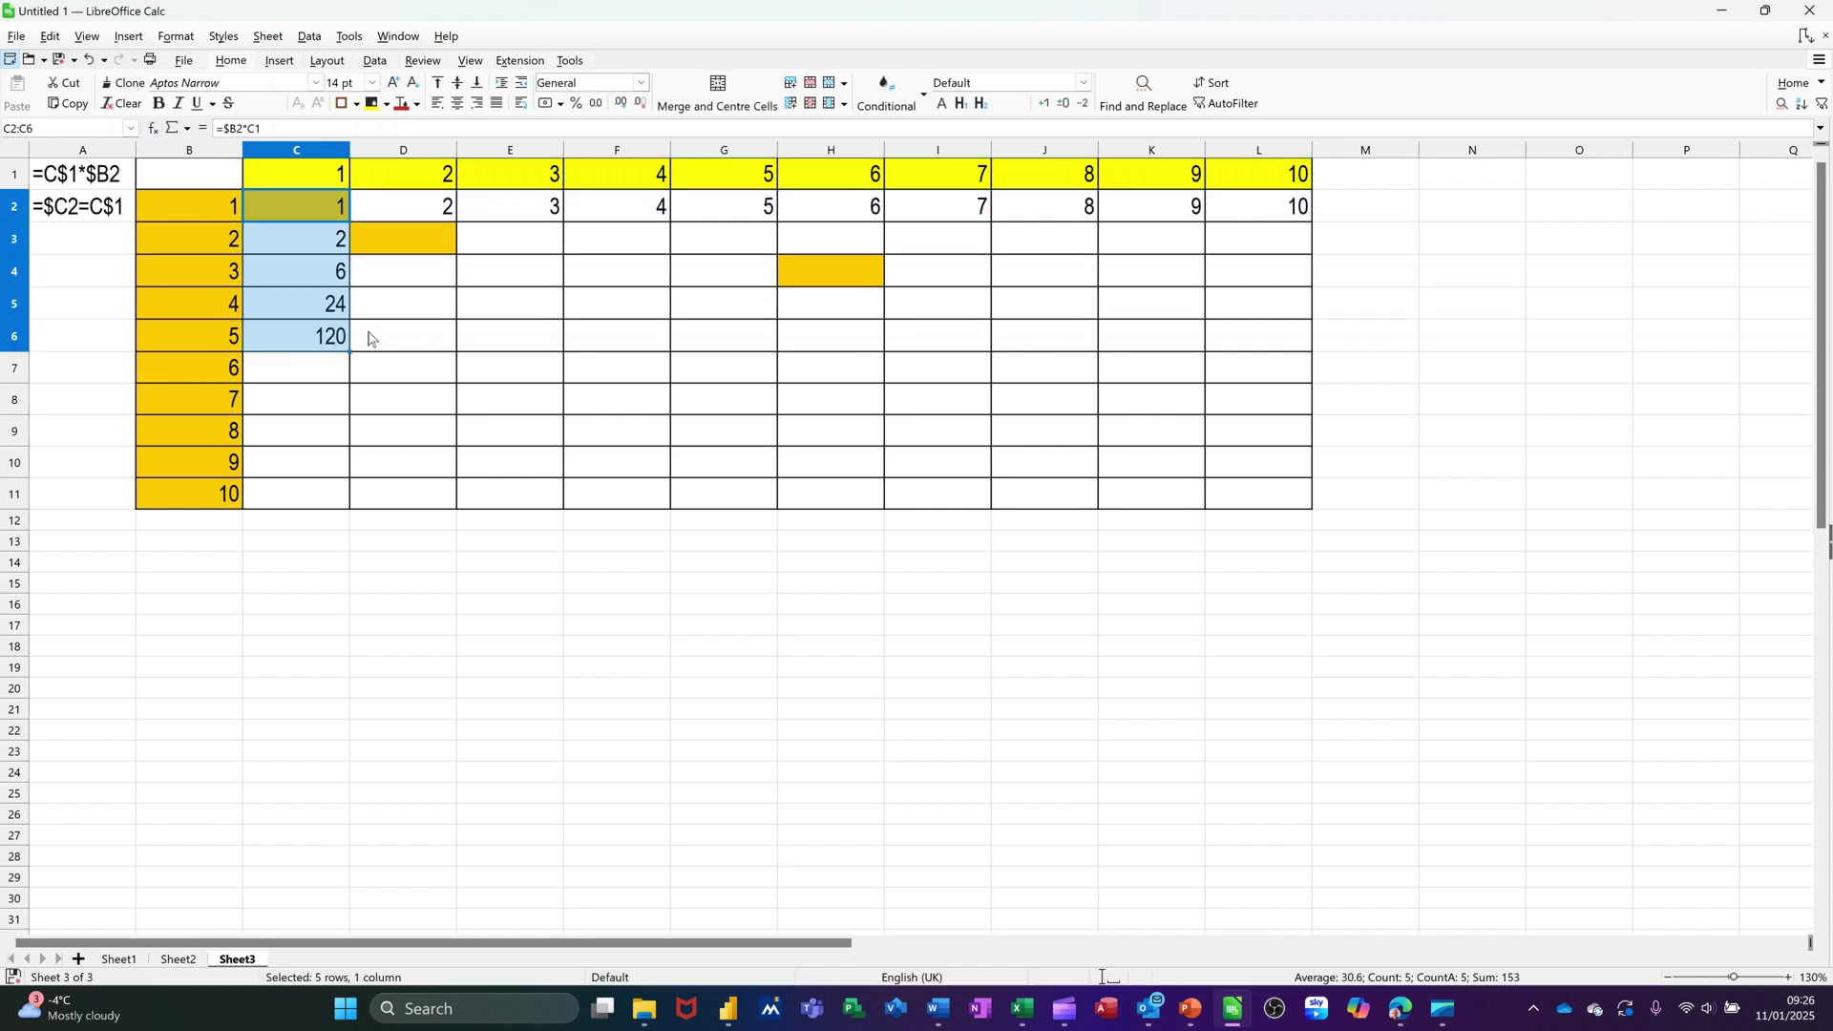
left_click(290, 340)
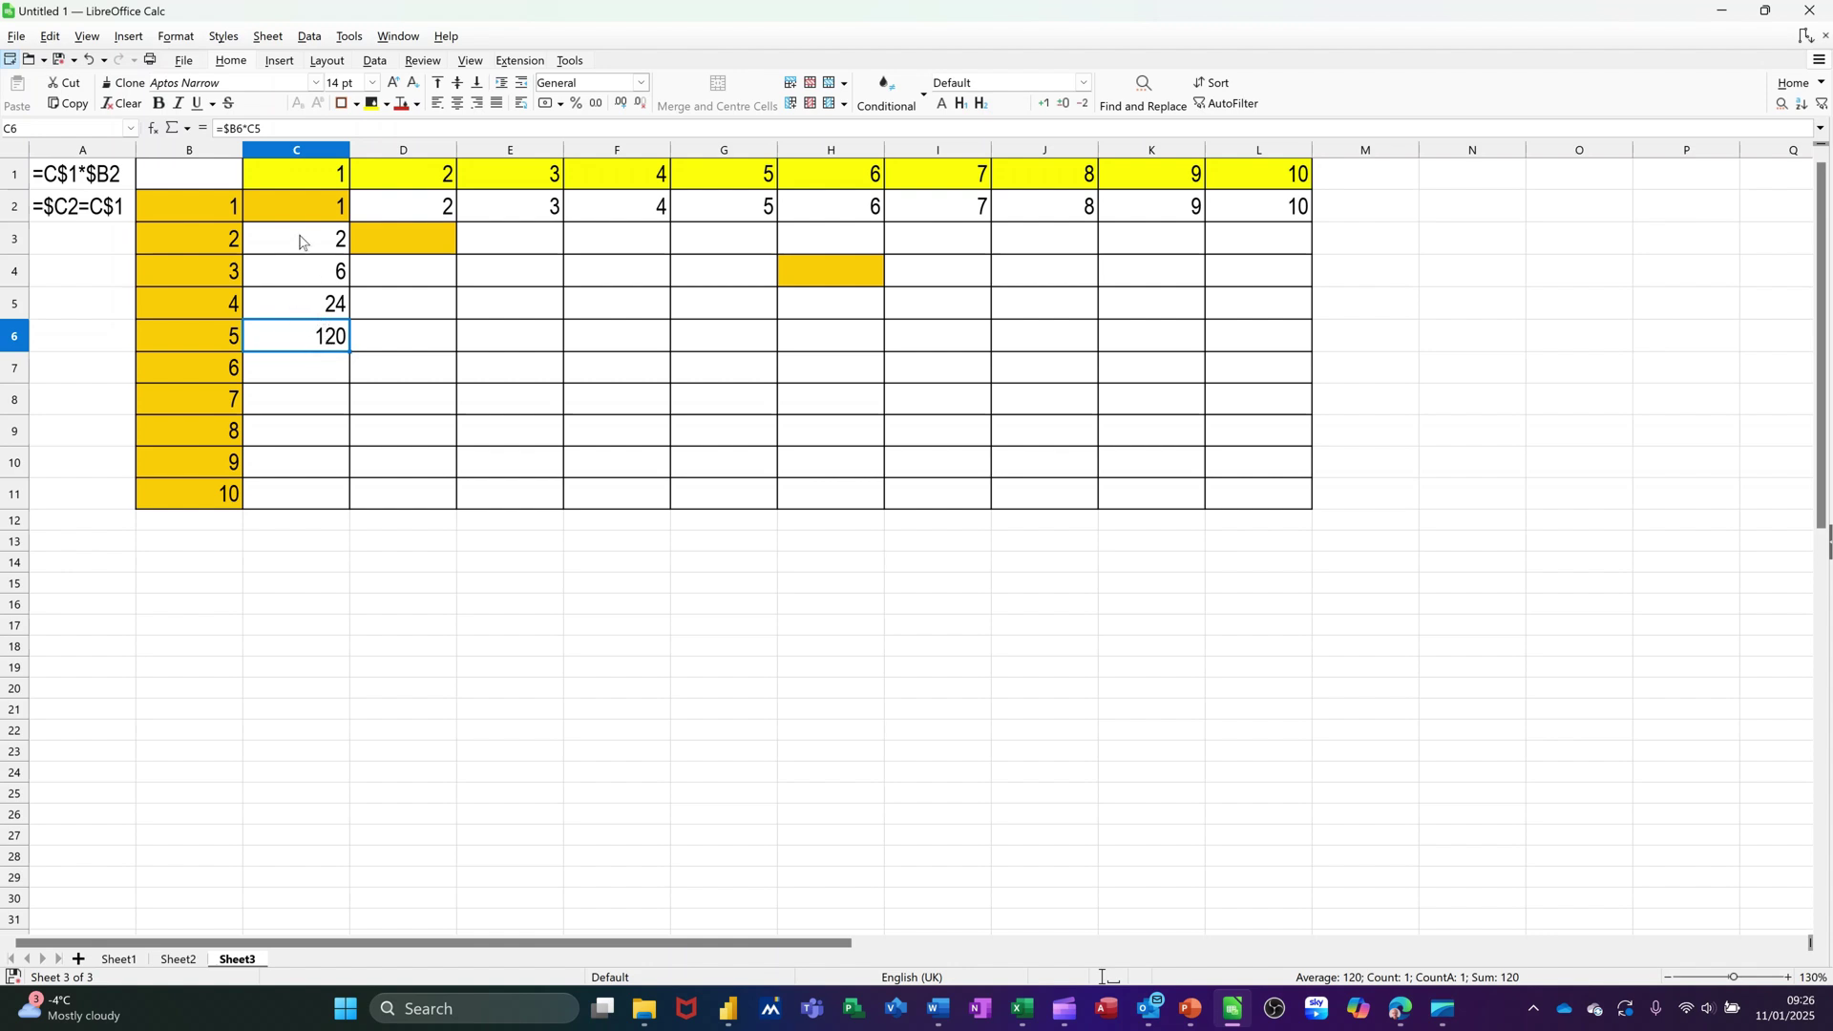
- Delete the wrong values in C3:C6 and return to C2
left_click_drag(300, 241, 303, 331)
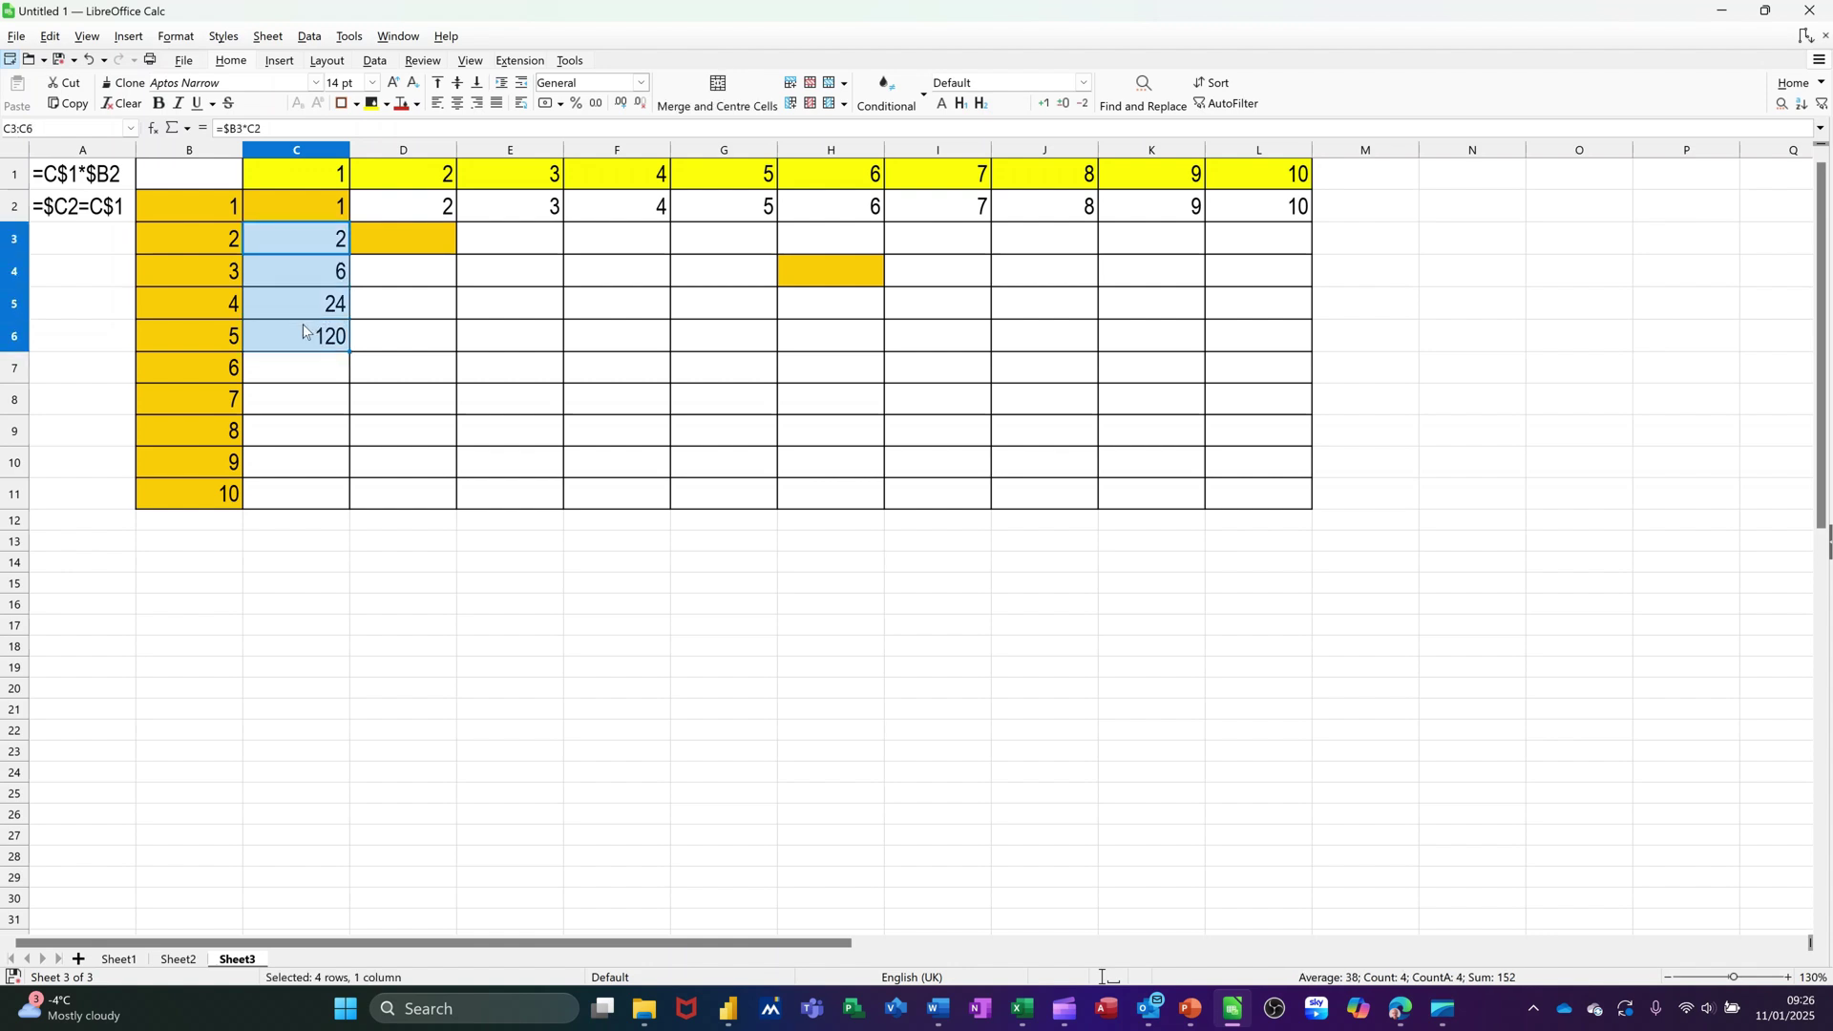
key("Delete")
left_click(327, 204)
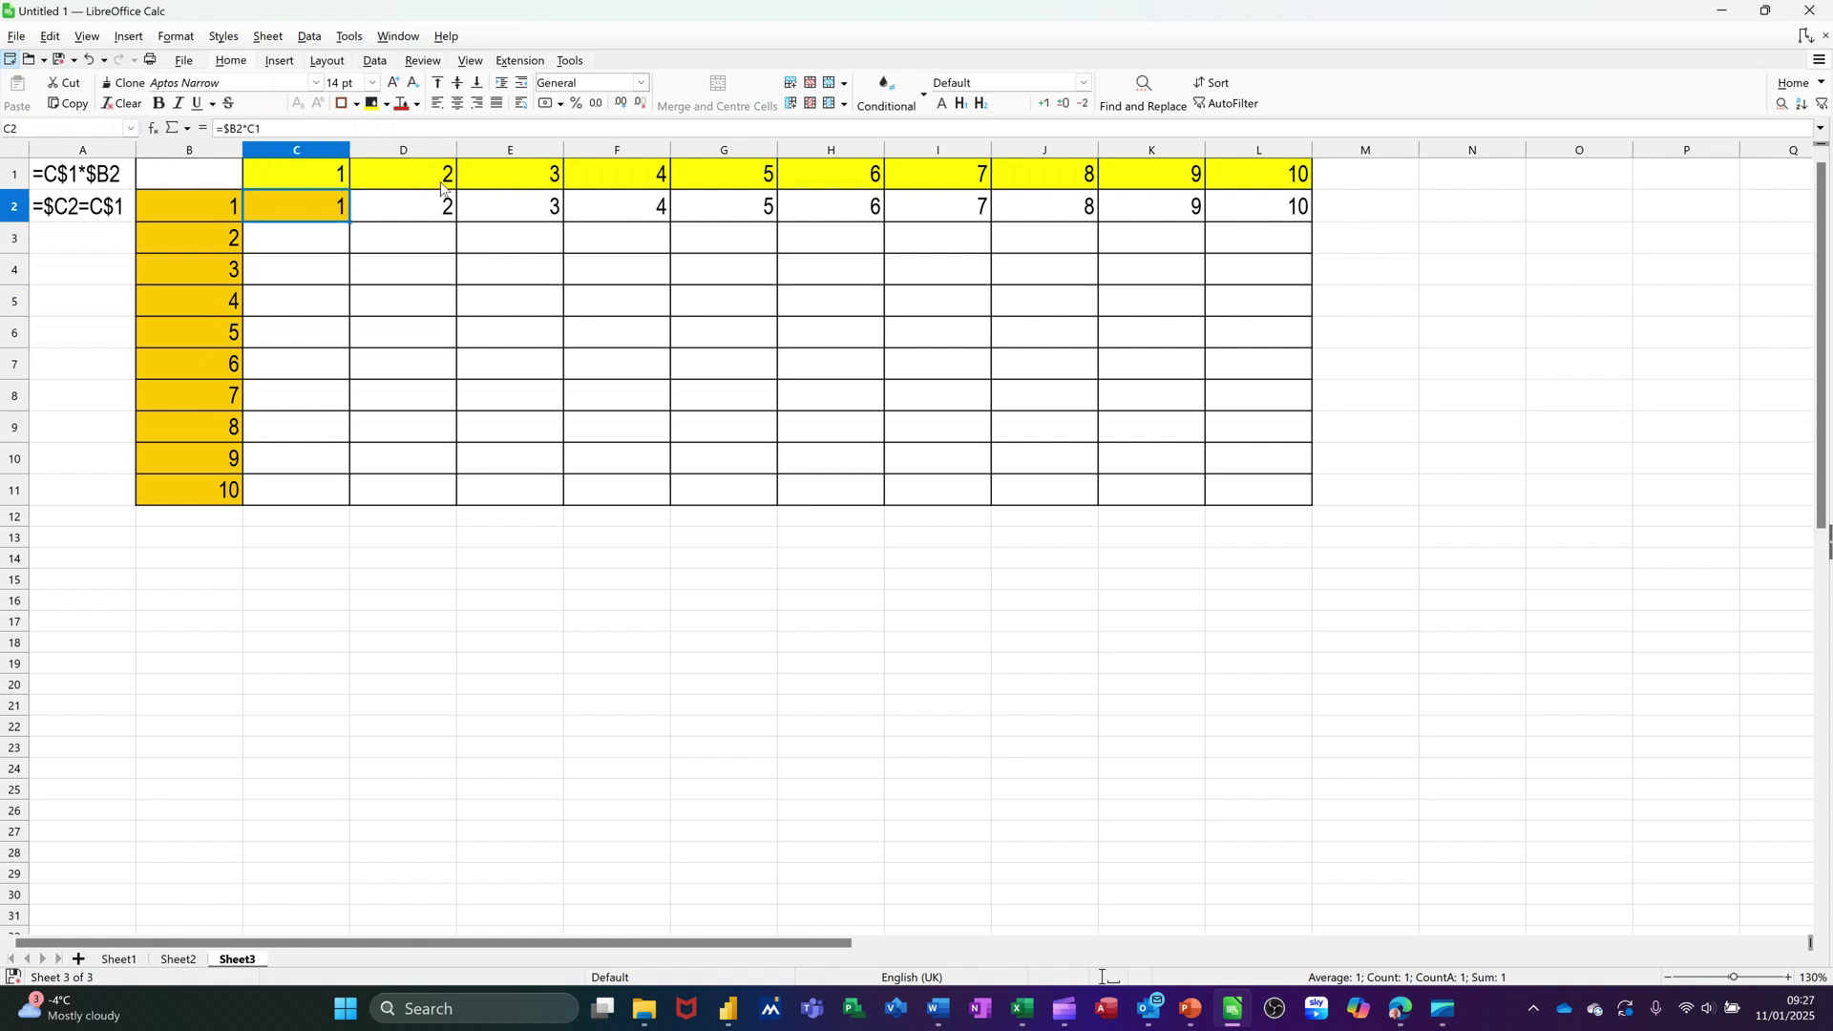
- Change C2 to =$B2*C$1 and fill it down to row 11 and across to column L
left_click(256, 129)
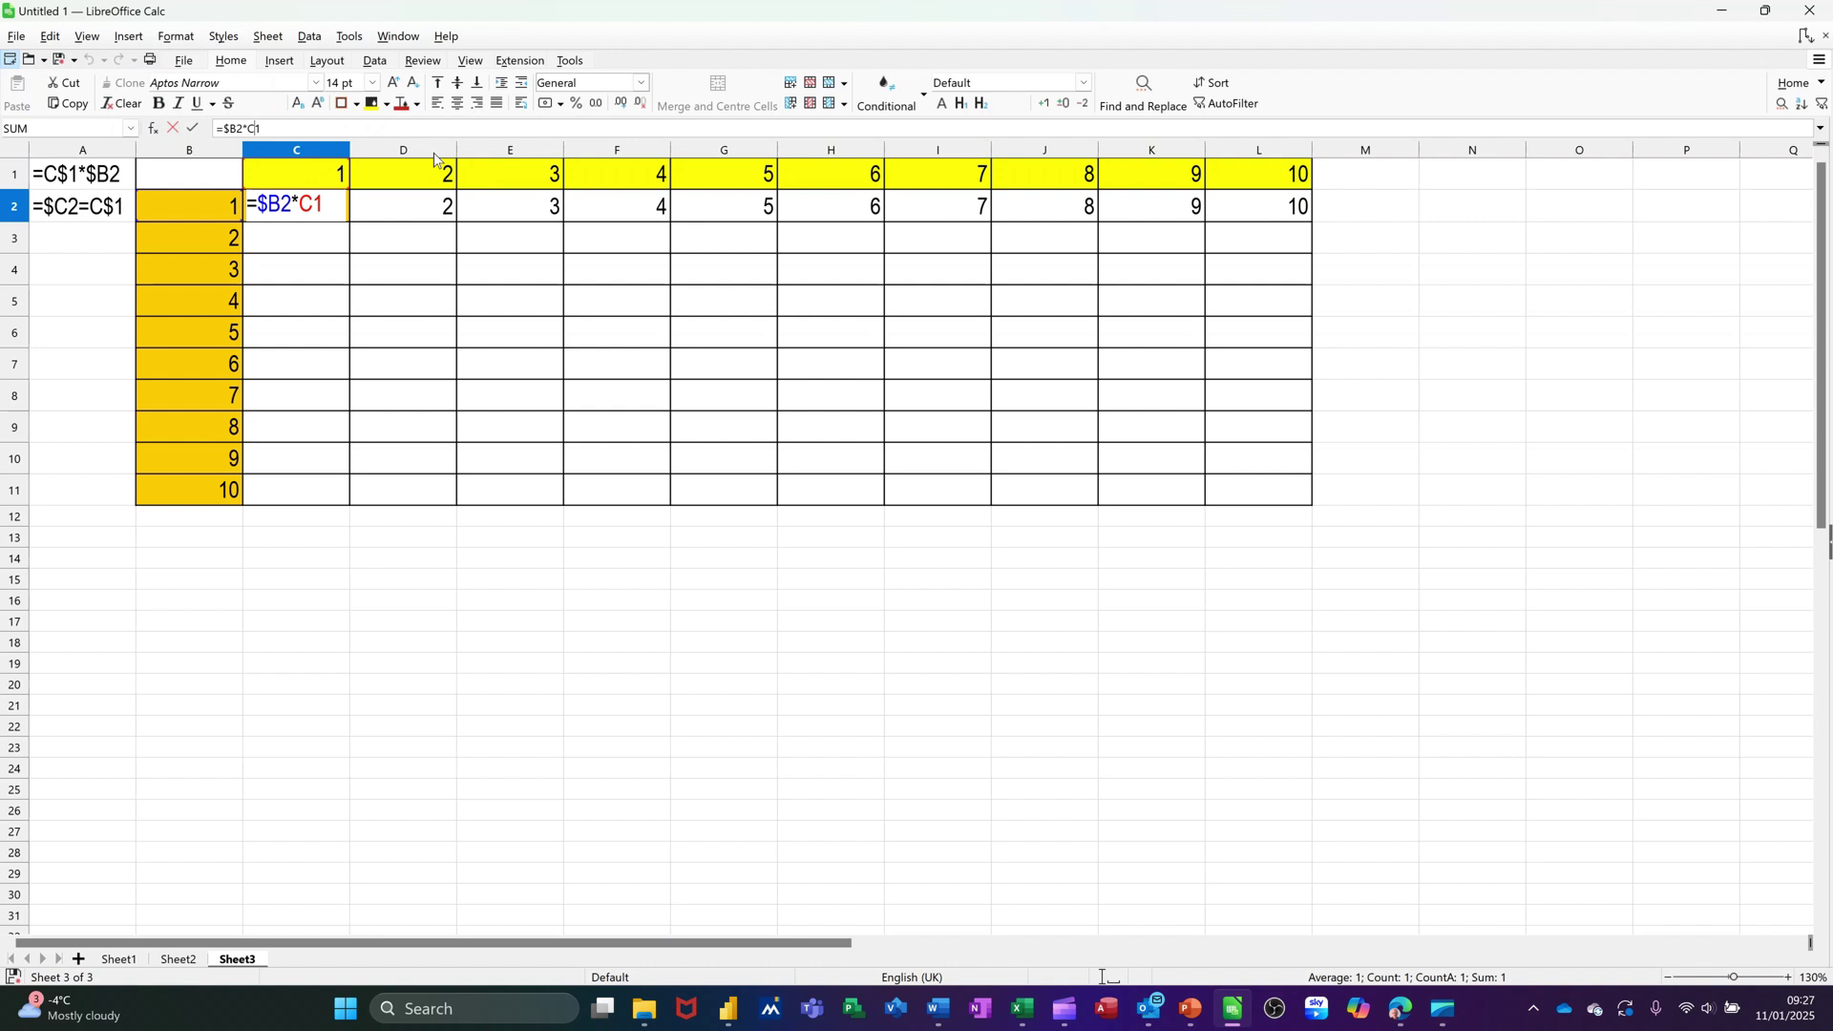
key("shift+F4")
key("shift+F4")
left_click(193, 127)
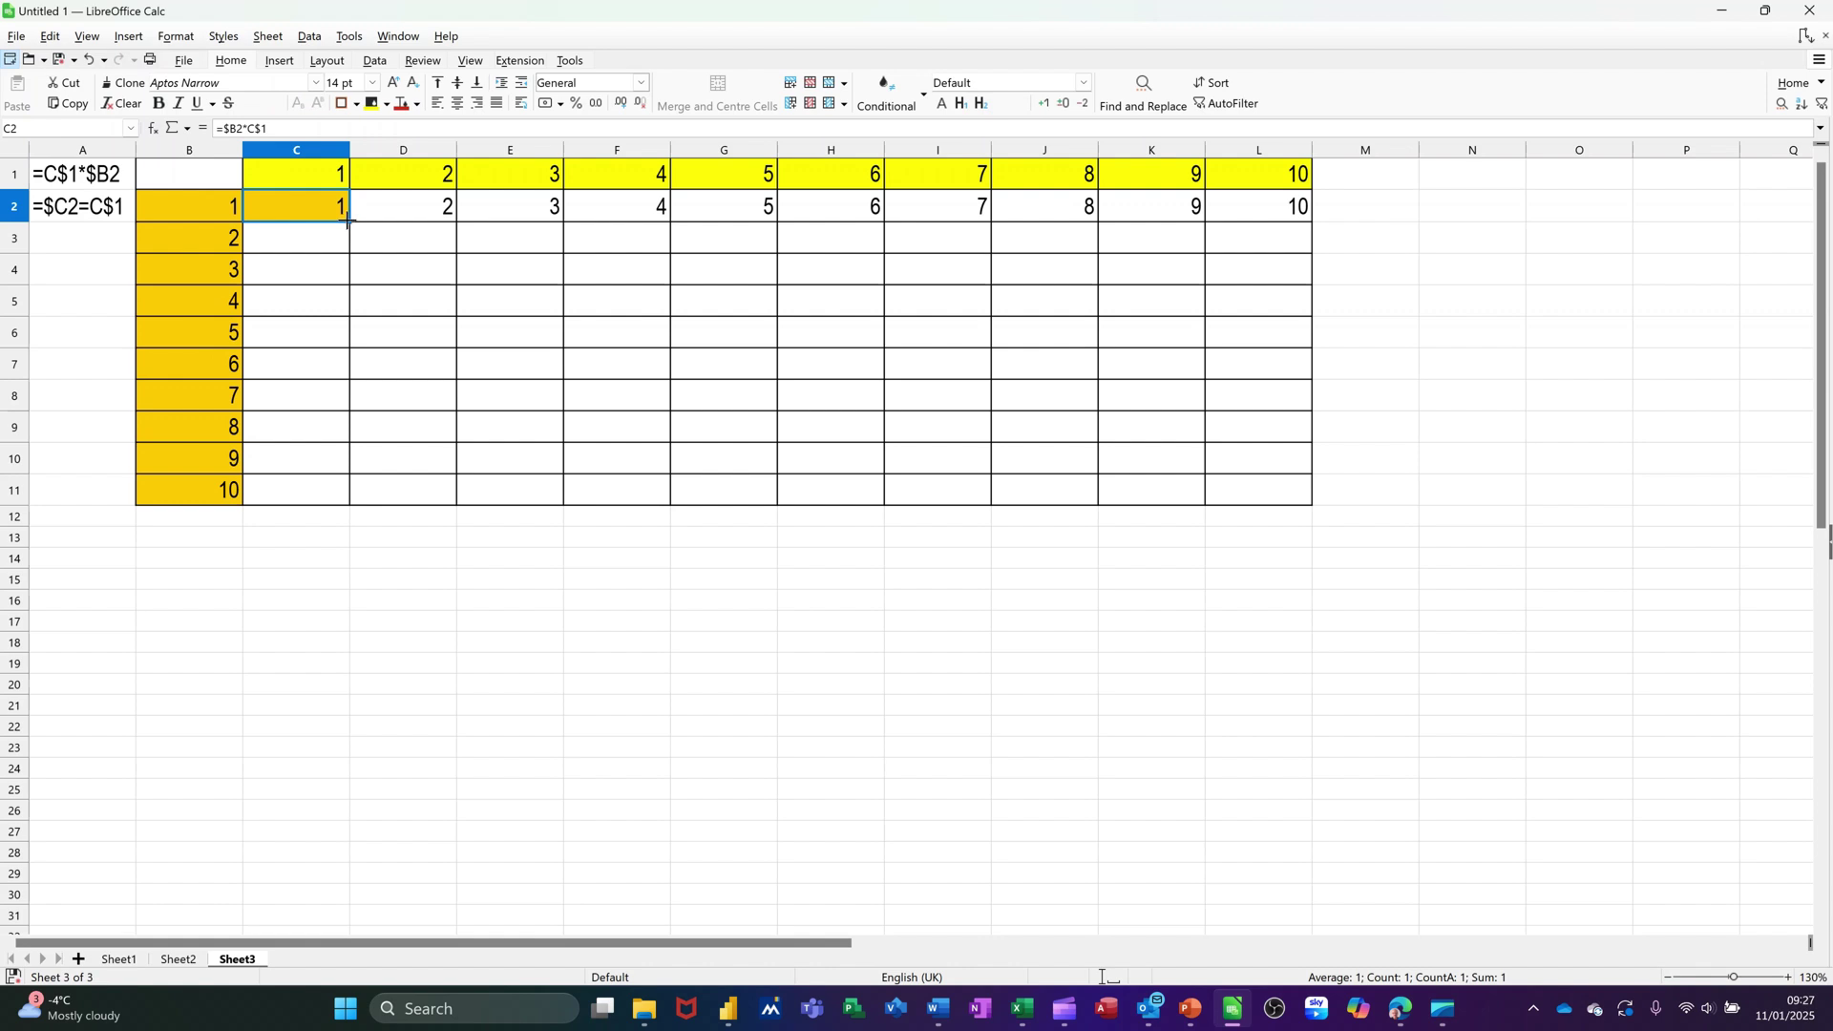
left_click_drag(348, 222, 420, 507)
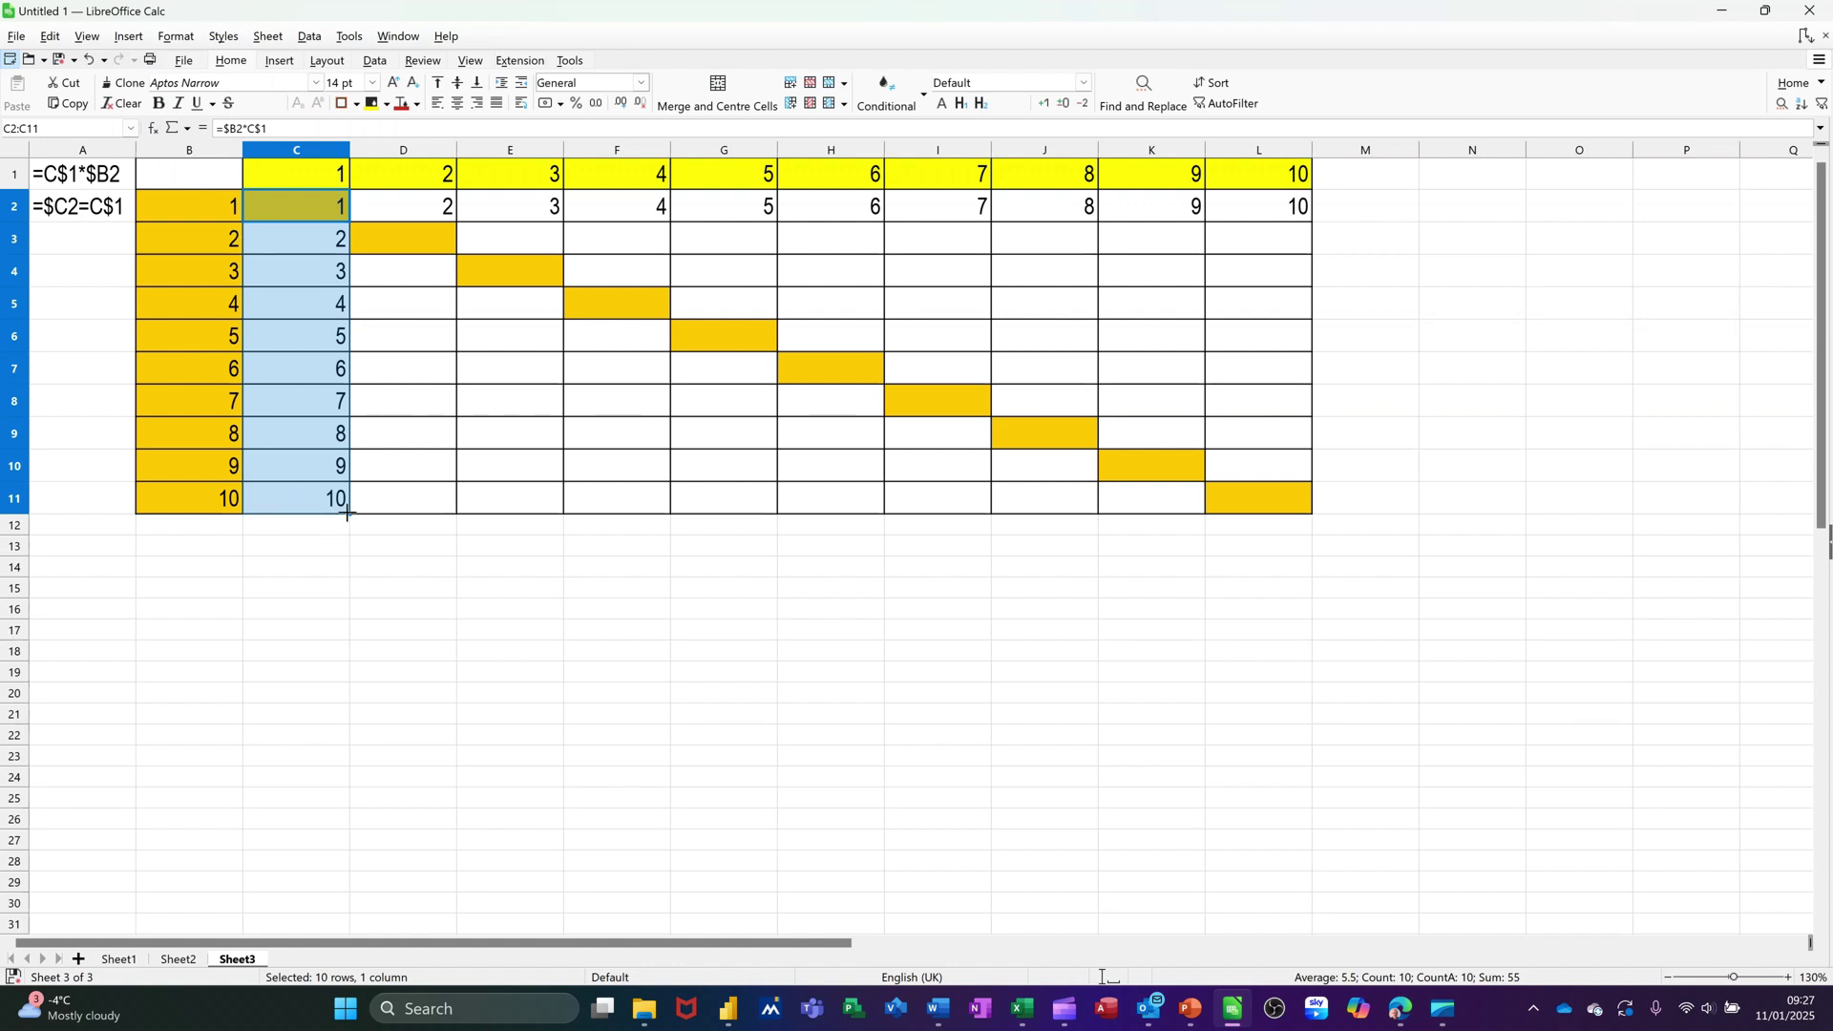
left_click_drag(346, 514, 1298, 535)
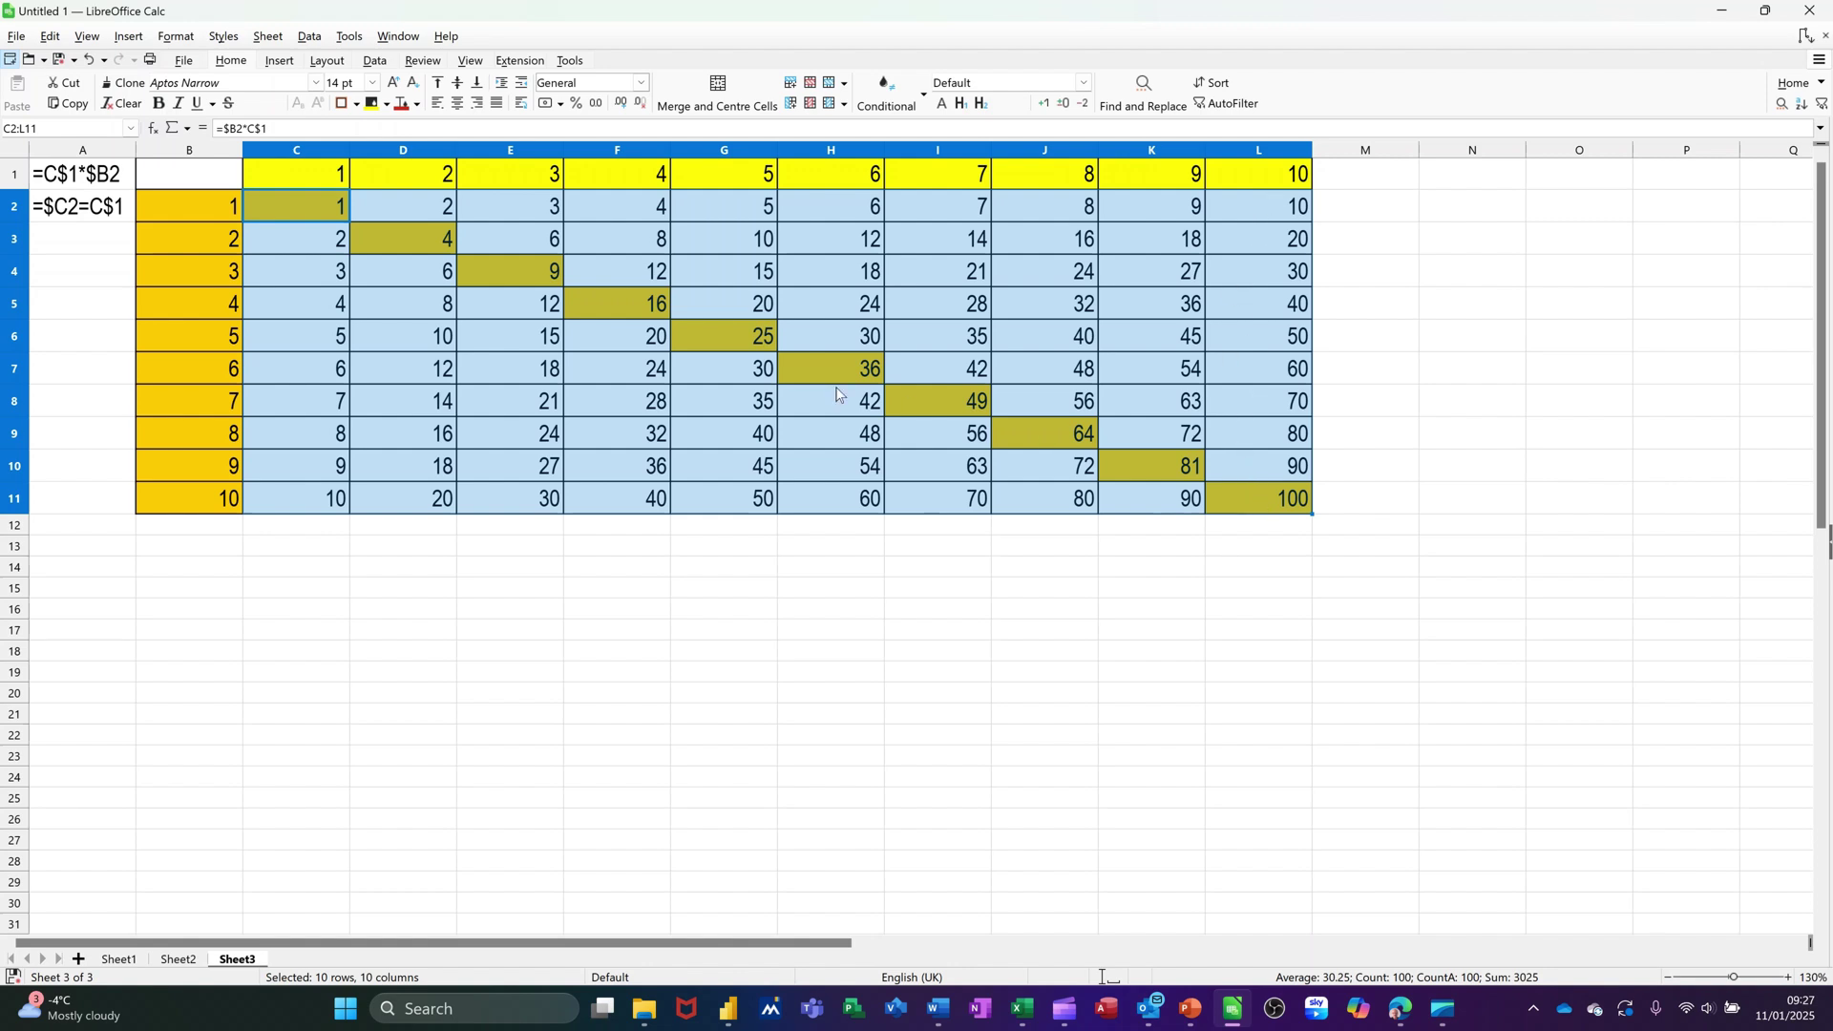
left_click(600, 369)
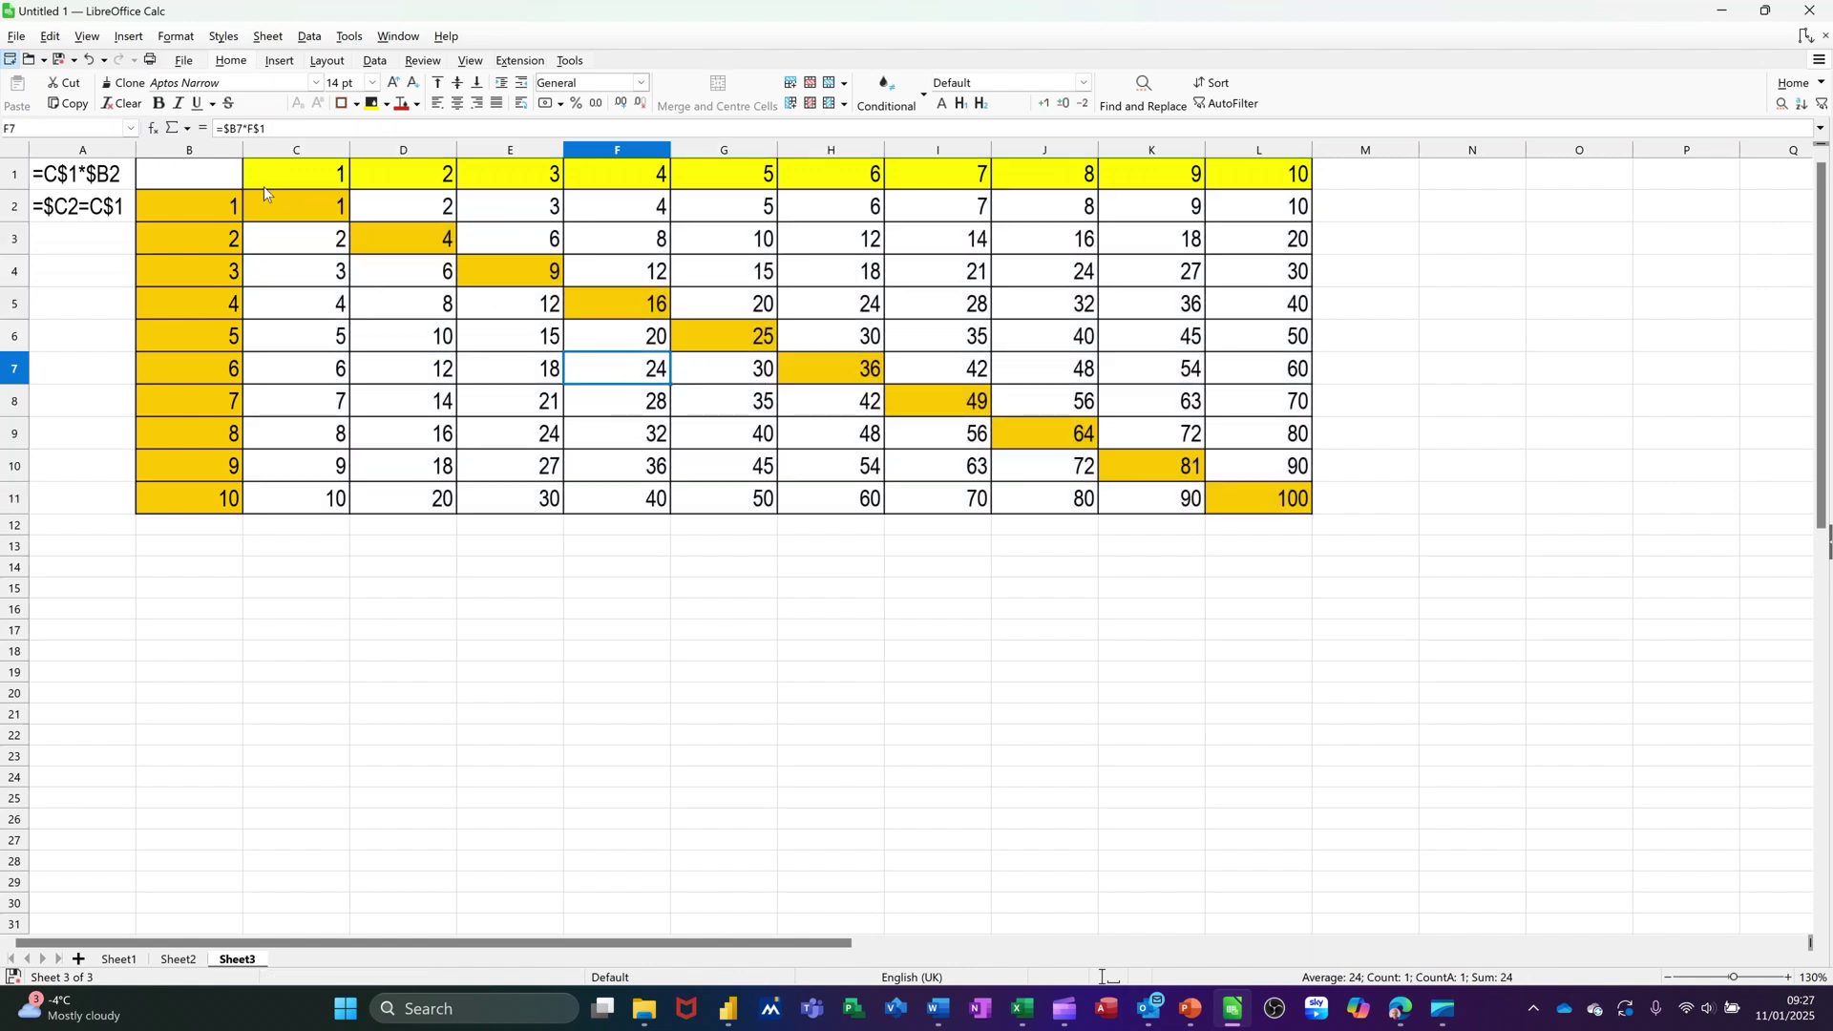